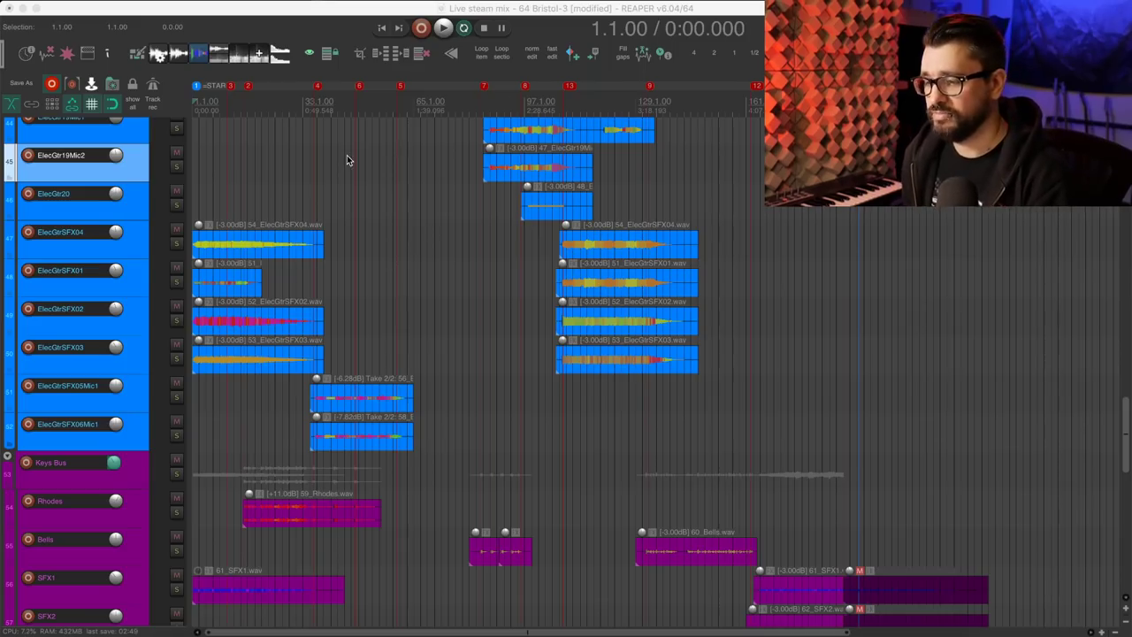
- Enable "Allow 10.14+ dark mode if enabled" in the advanced UI/system tweaks of the General preferences and save the preferences
click(346, 156)
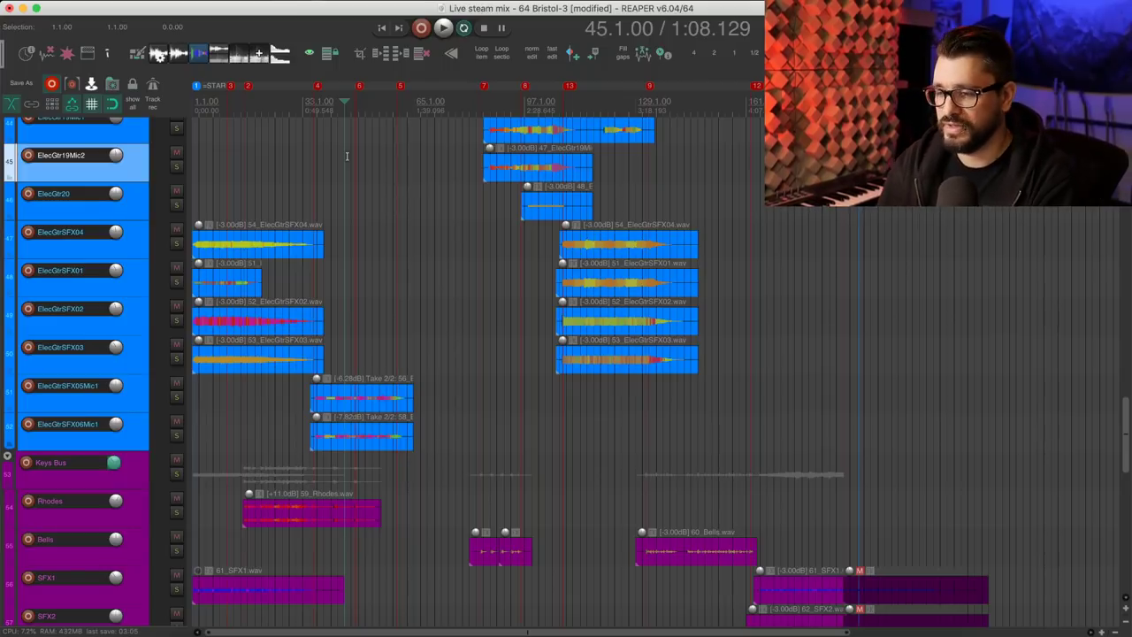
key(super+comma)
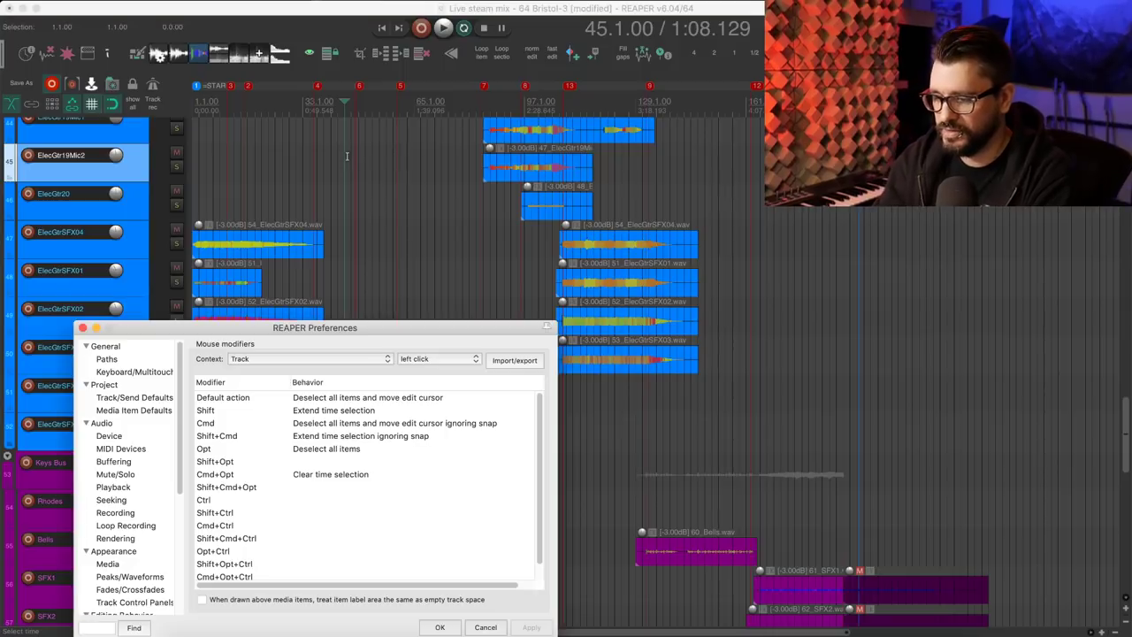
click(108, 346)
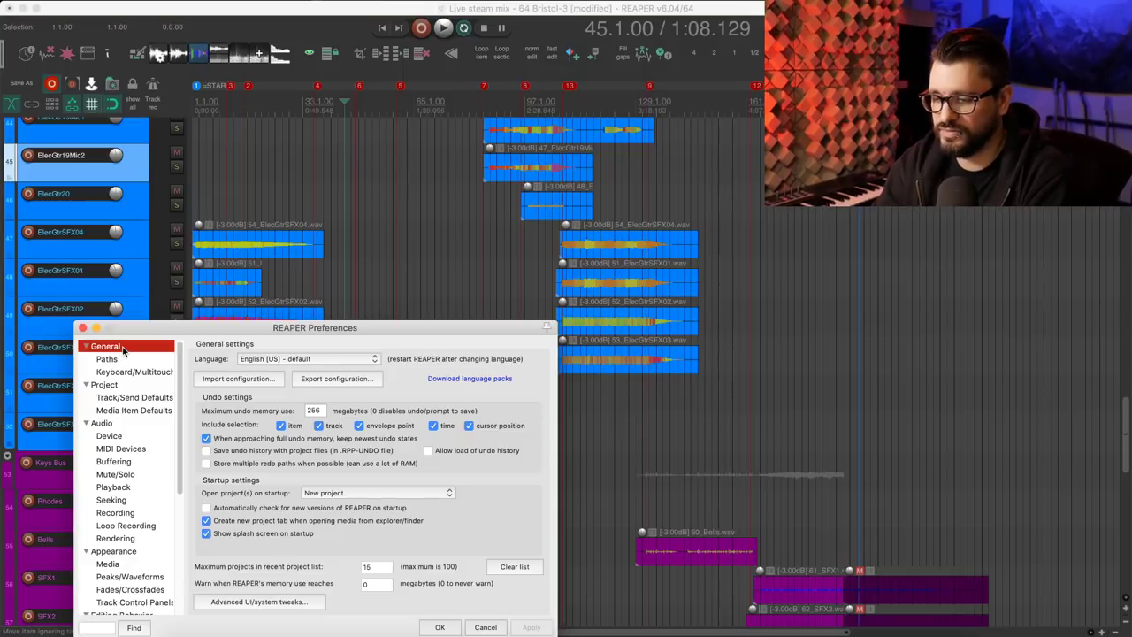
drag(175, 329, 154, 108)
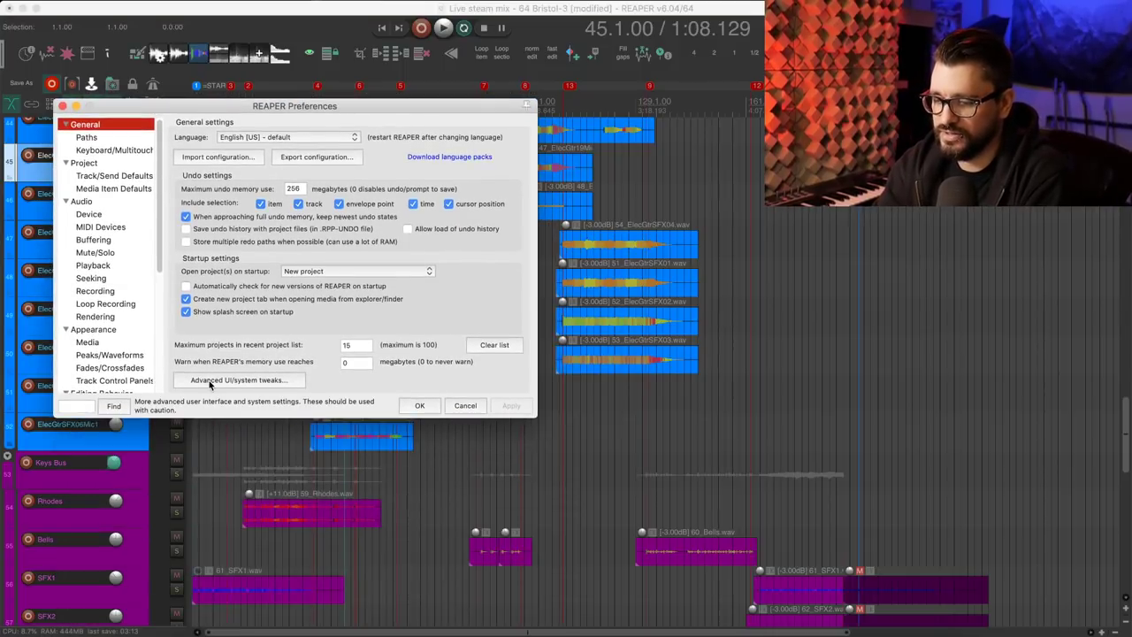
click(210, 381)
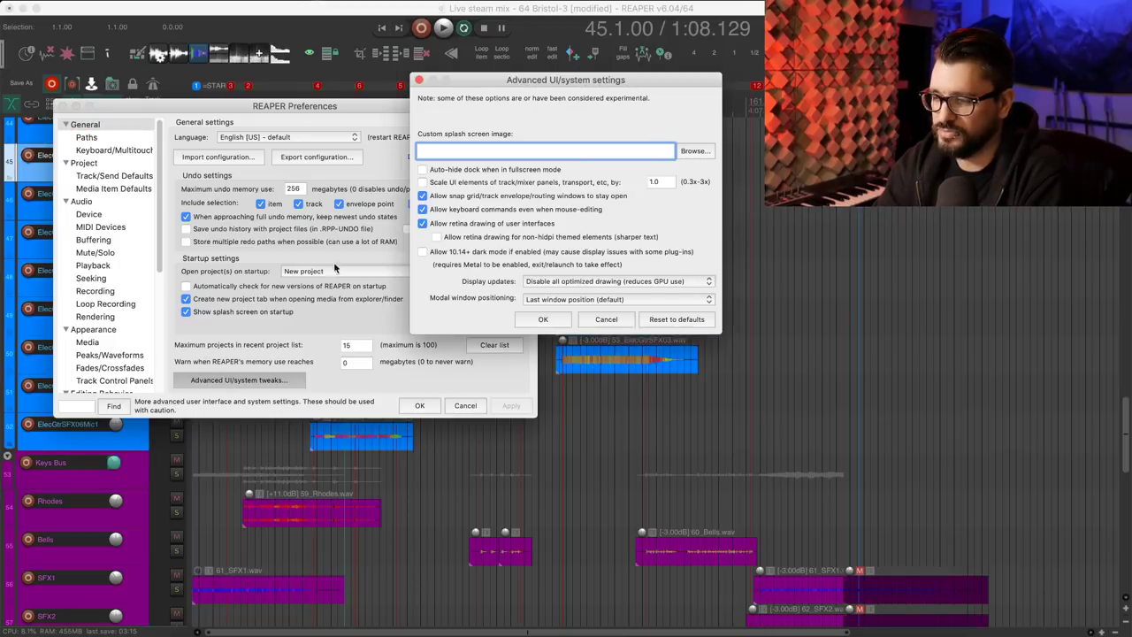
drag(476, 85, 275, 128)
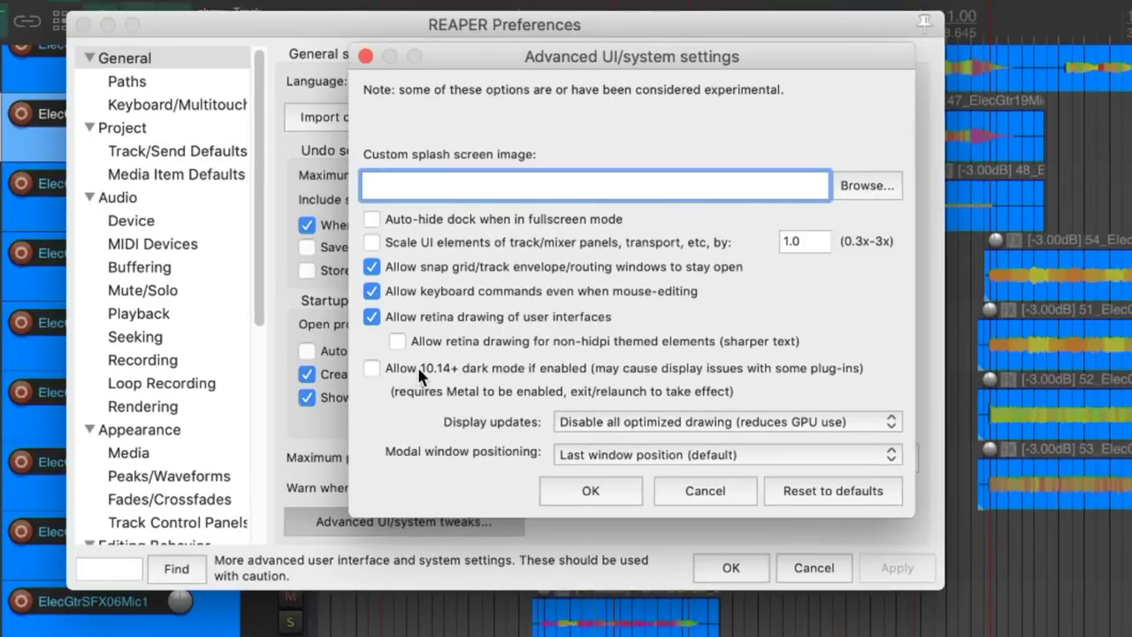
click(419, 370)
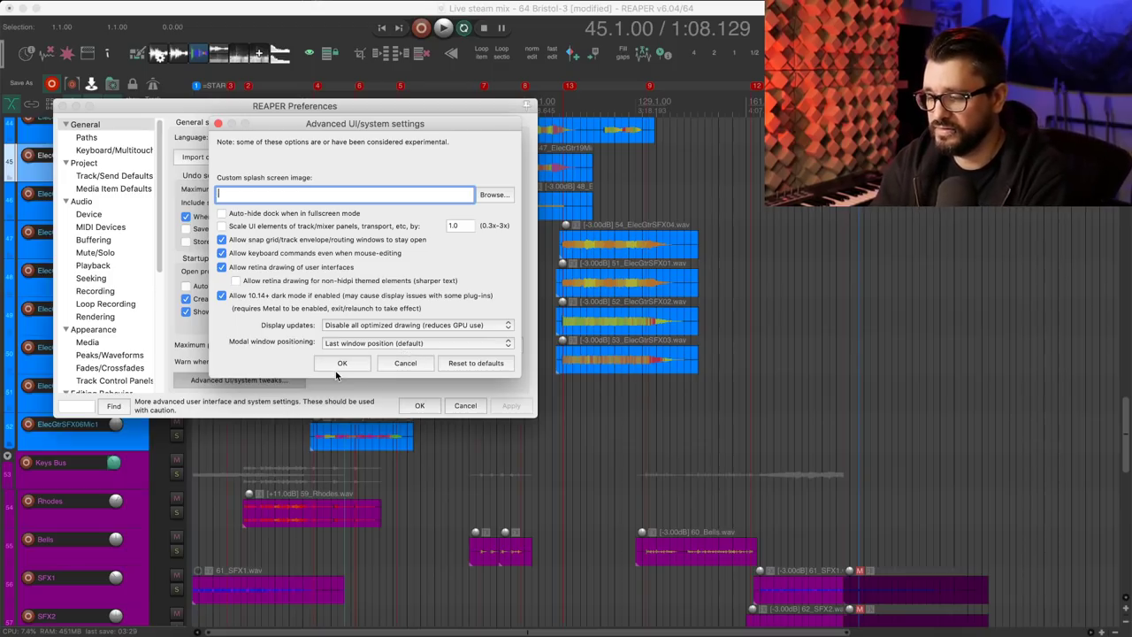
click(342, 364)
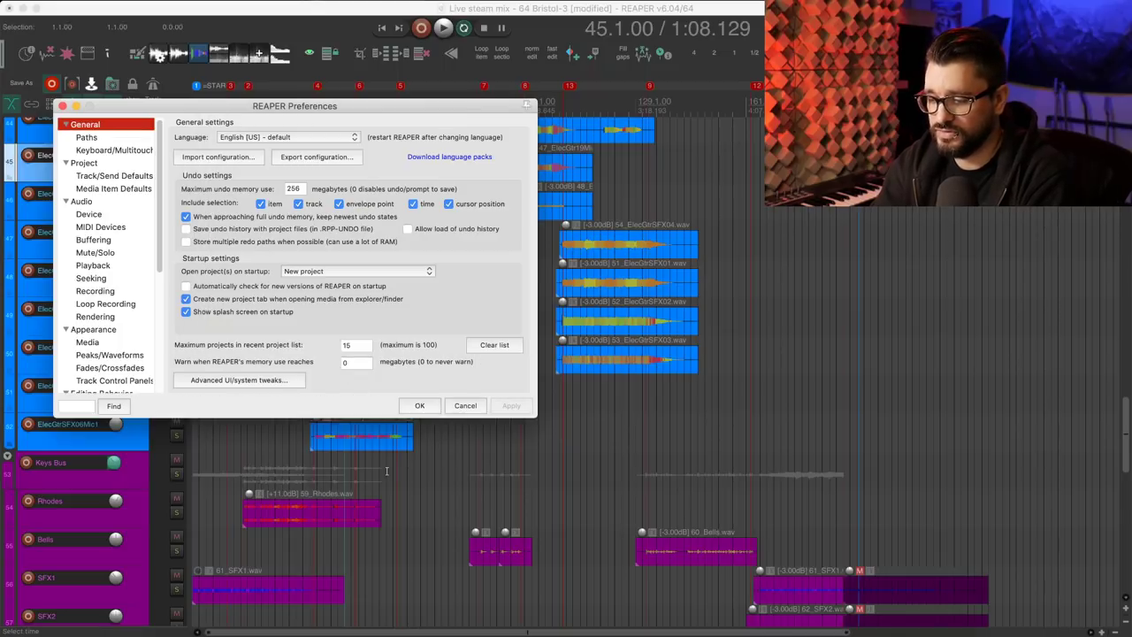
click(425, 405)
- Quit REAPER without saving the project
click(446, 340)
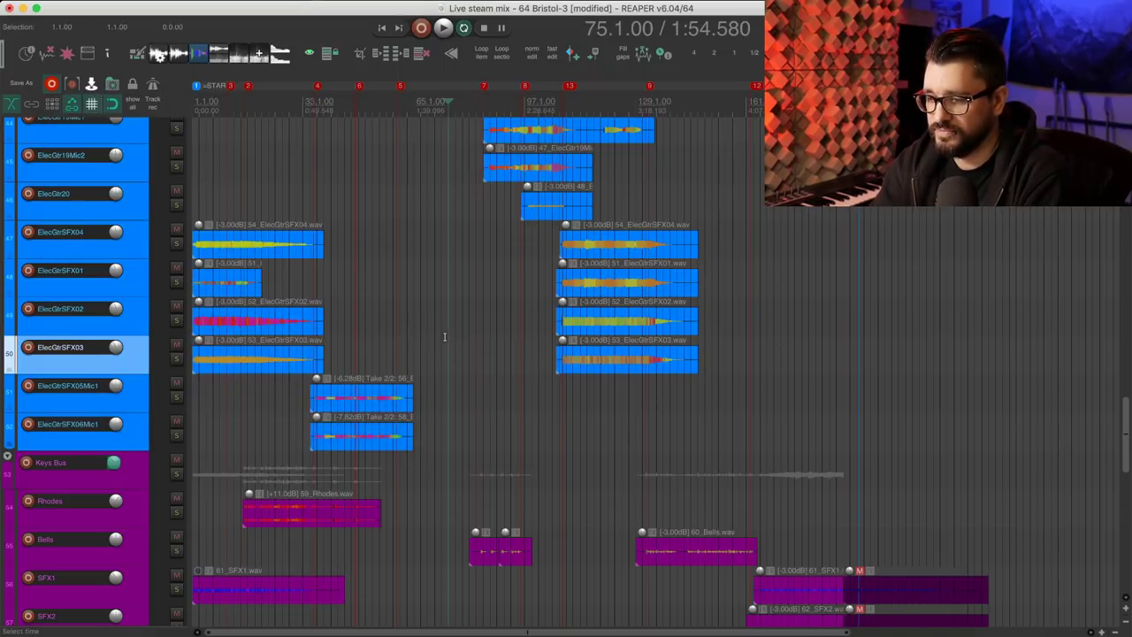
key(super+q)
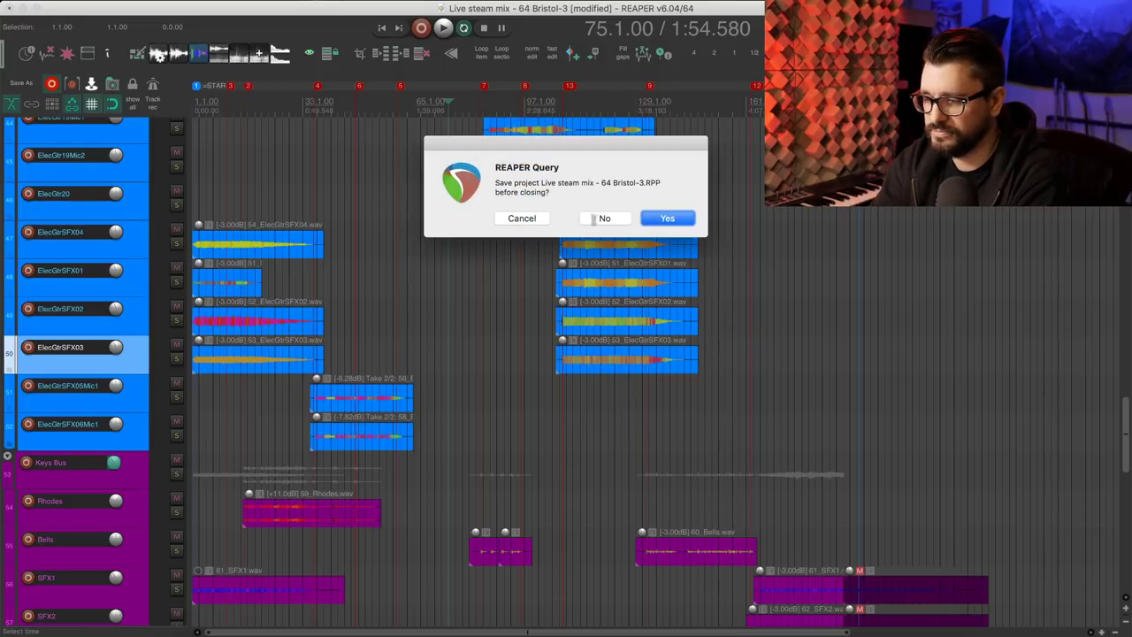
click(604, 218)
- Set the macOS General appearance to Dark and relaunch REAPER64
drag(727, 89, 270, 57)
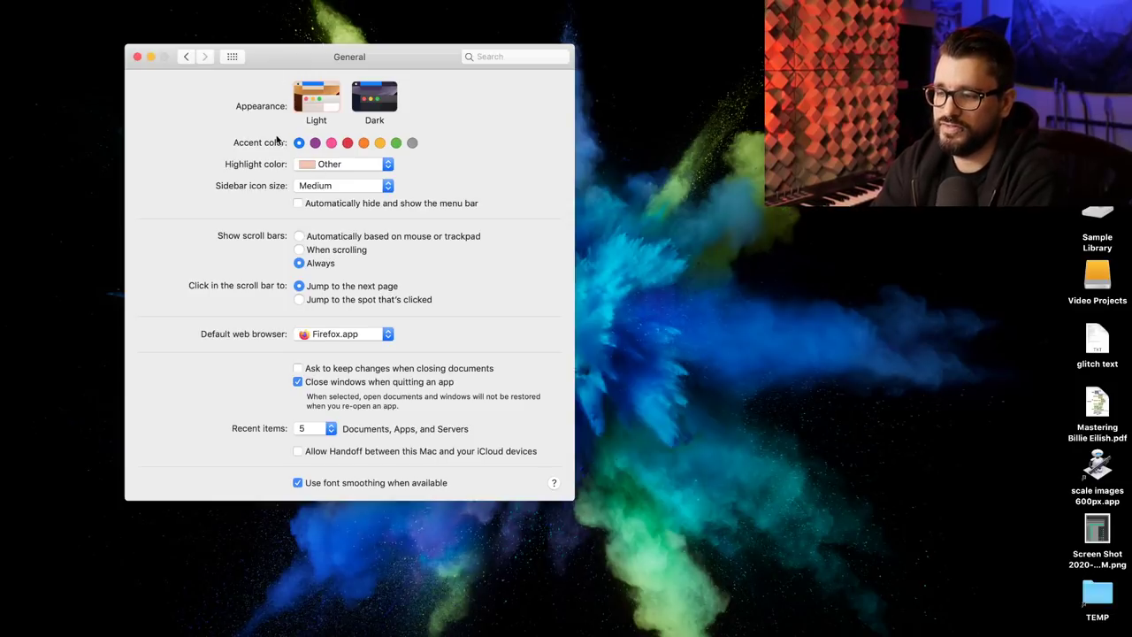
click(369, 102)
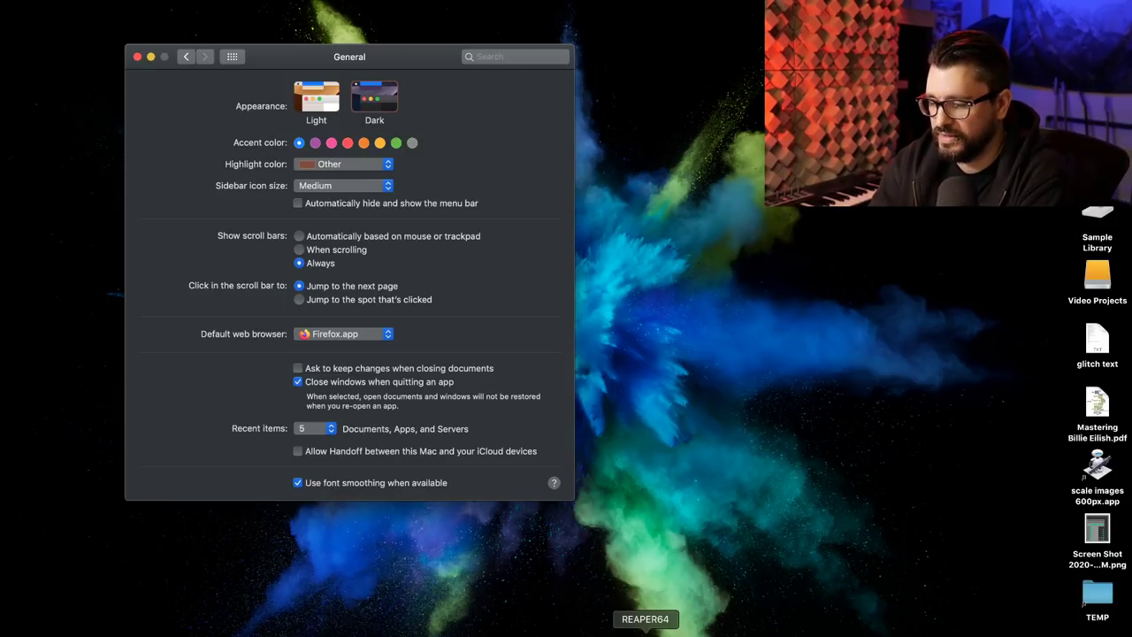
click(645, 632)
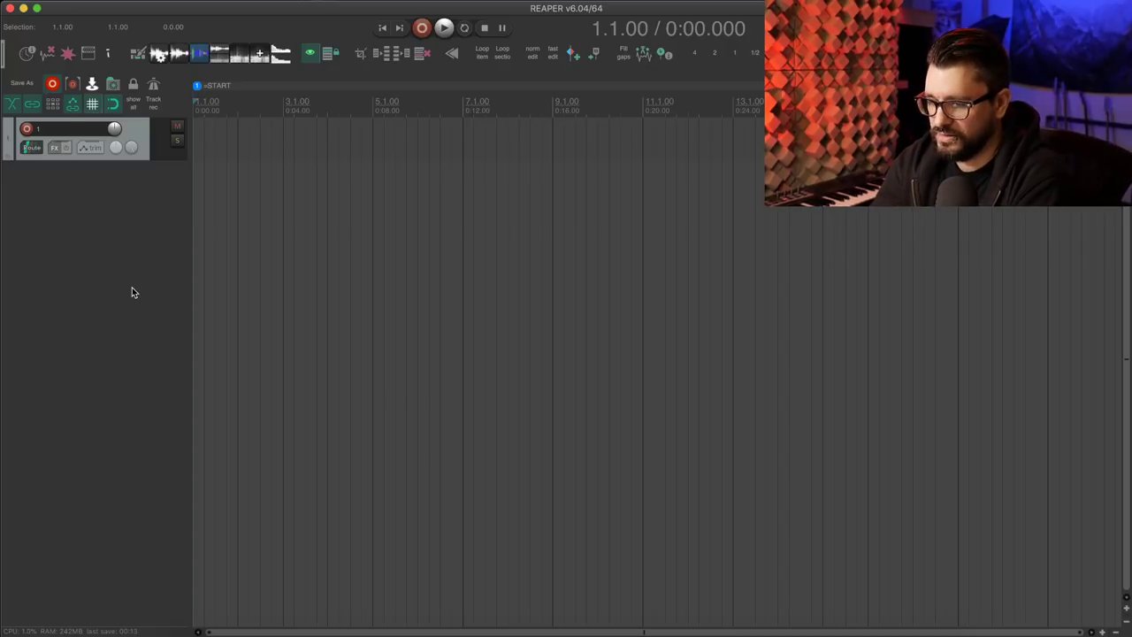
- Open REAPER's Preferences and the Render to File window to check how they look in dark mode
key(super+comma)
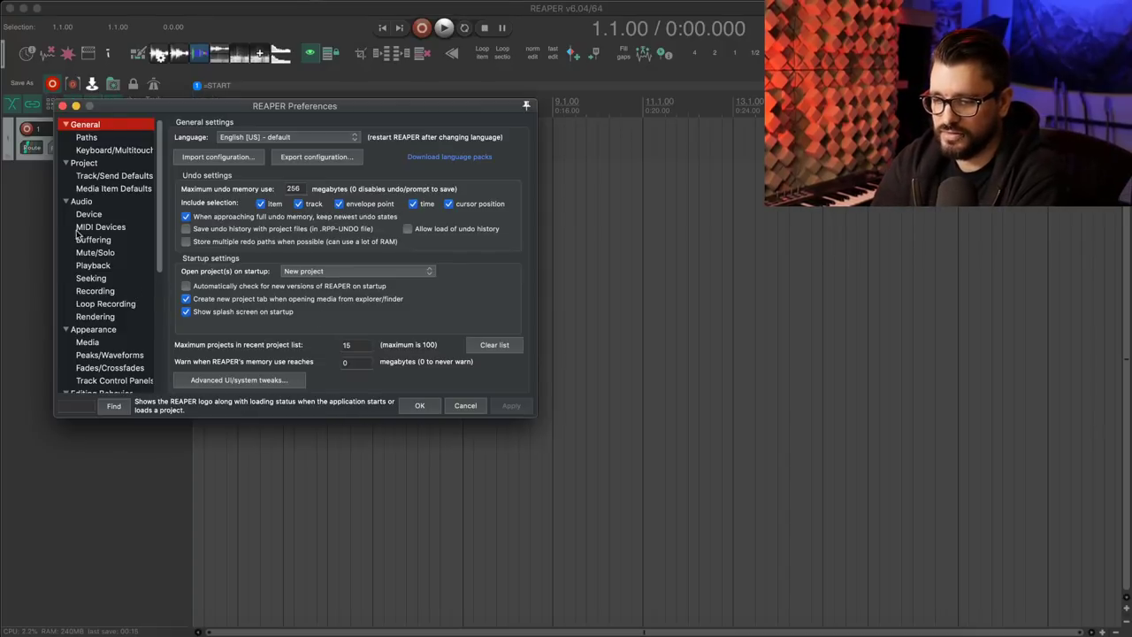
scroll(107, 193, down, 5)
scroll(106, 193, up, 5)
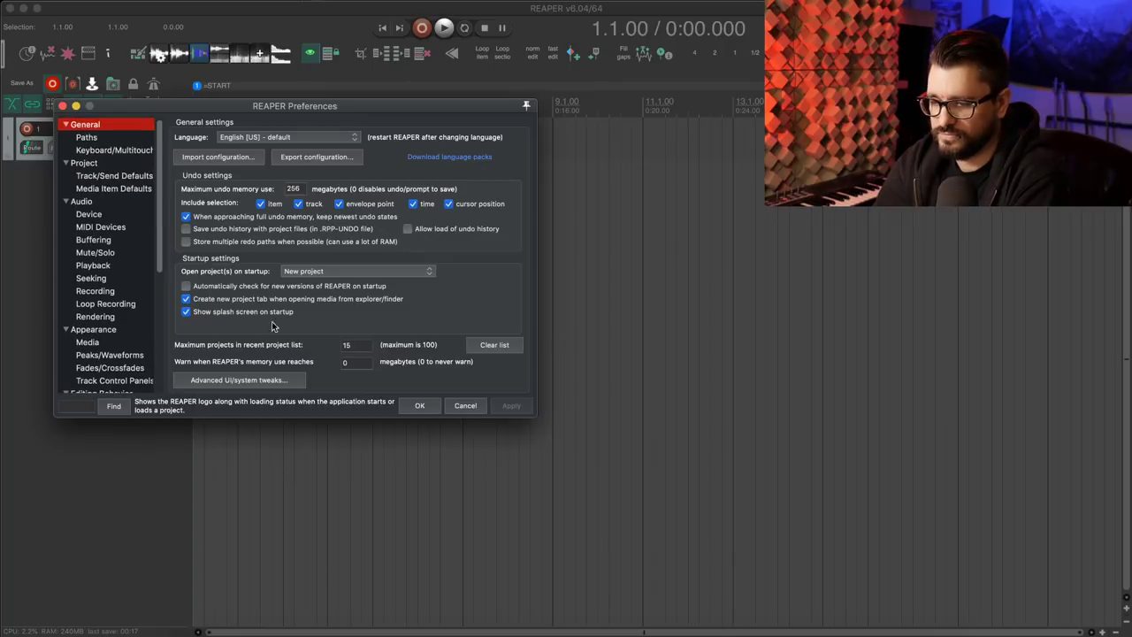
key(super+alt+r)
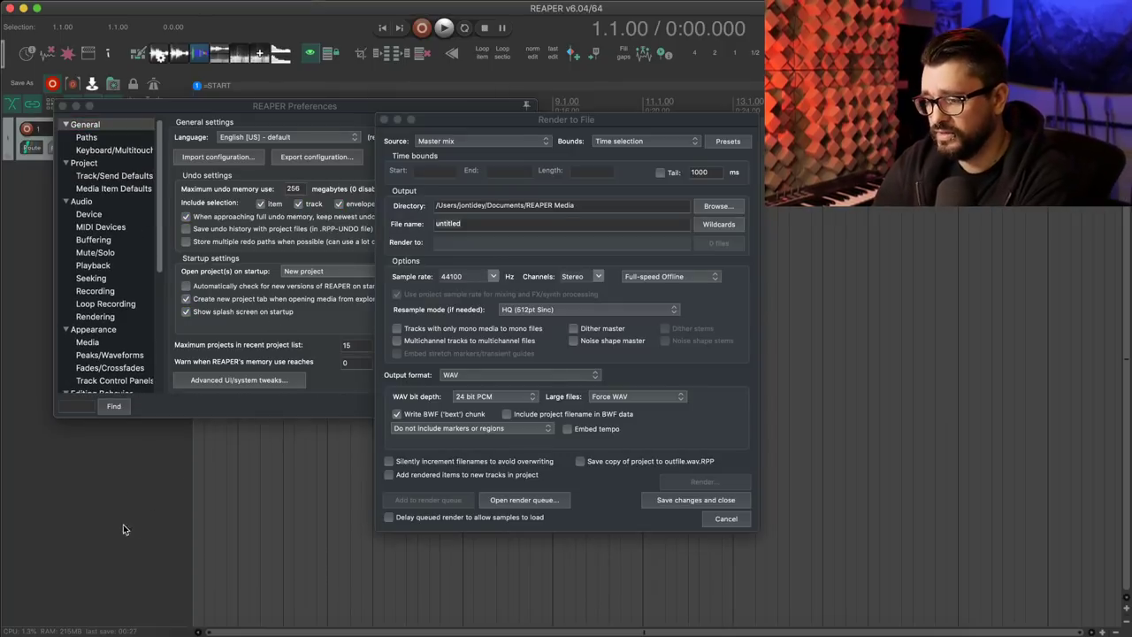
- Add a 4-second MIDI item at 0:23.000 on track 1 and show its Media Item Properties beside the other dialogs
click(800, 141)
super+drag(800, 142, 761, 141)
right_click(775, 142)
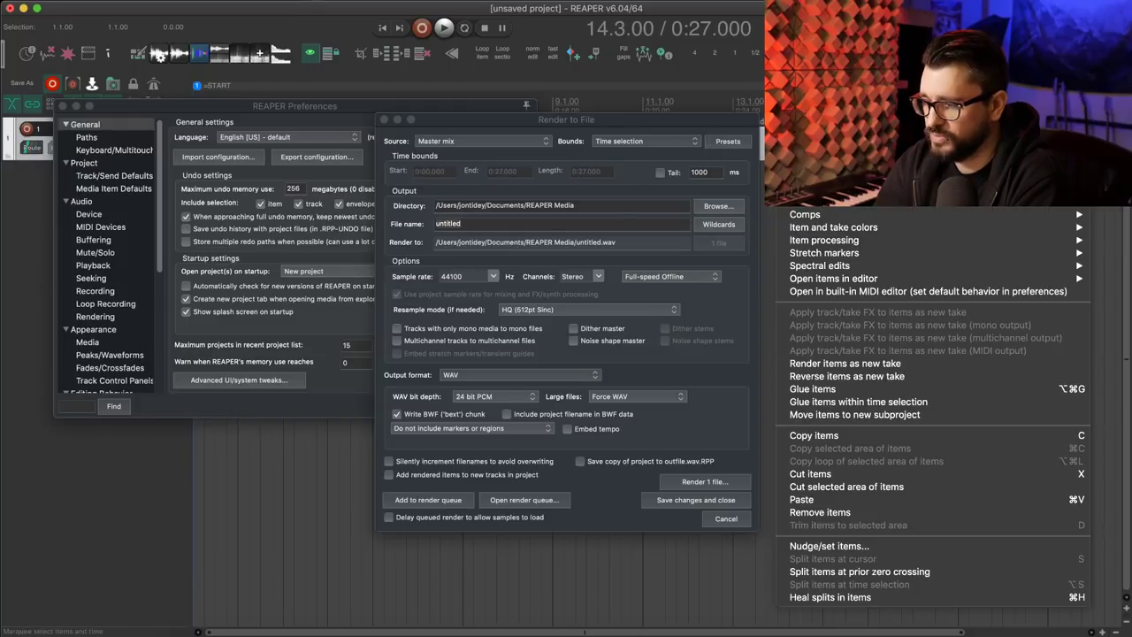
click(819, 150)
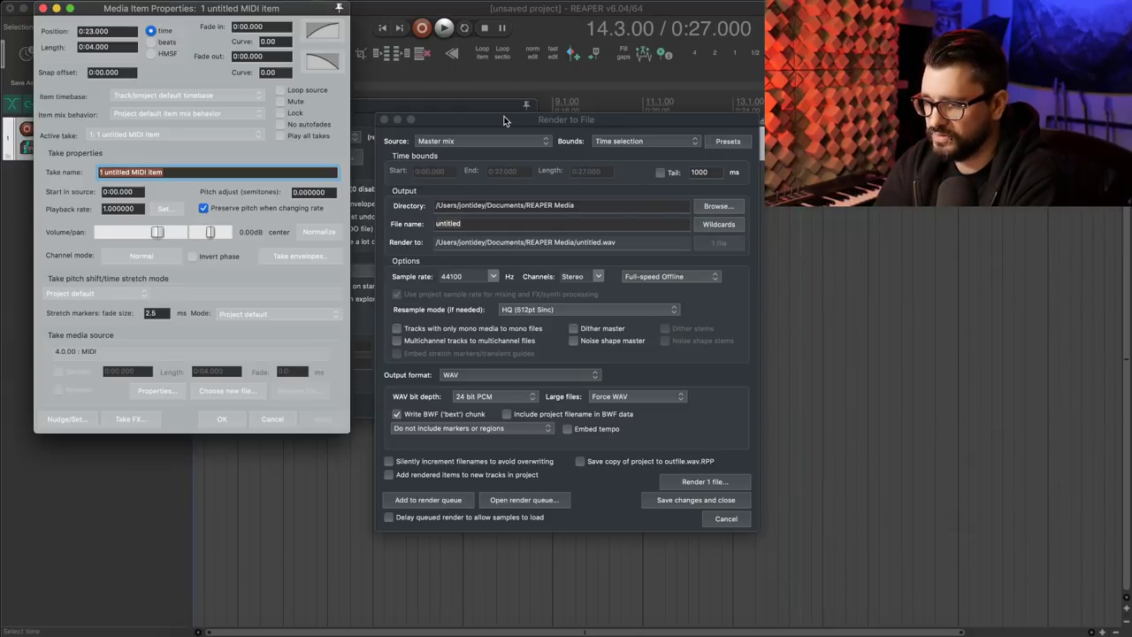
drag(260, 10, 398, 133)
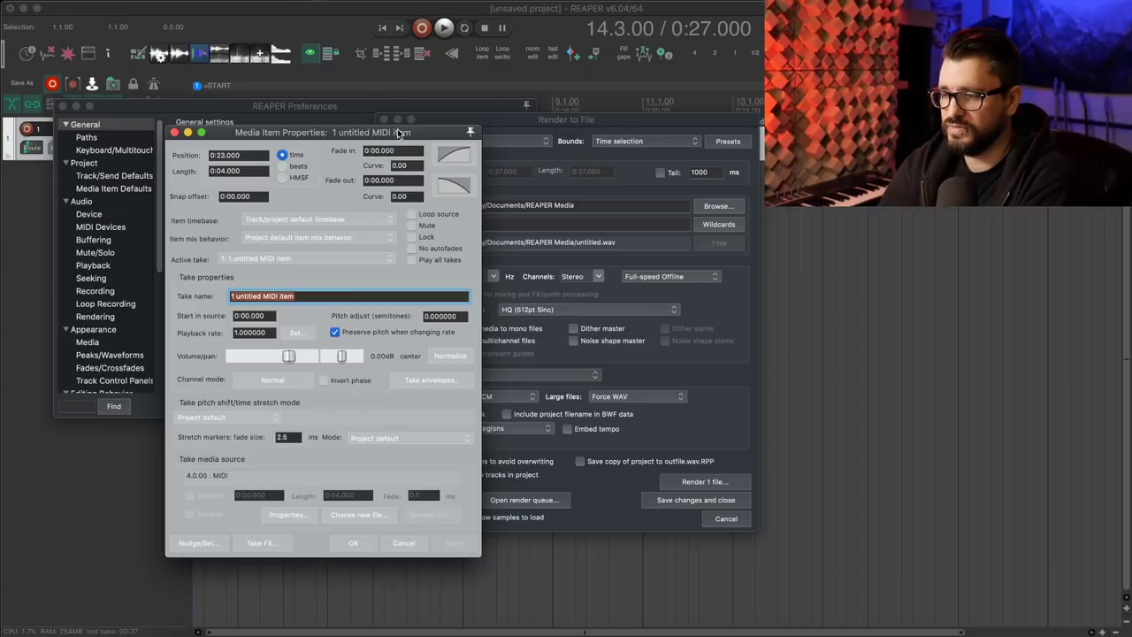
- Switch the REAPER theme to R6 REAPERBLOG
click(340, 30)
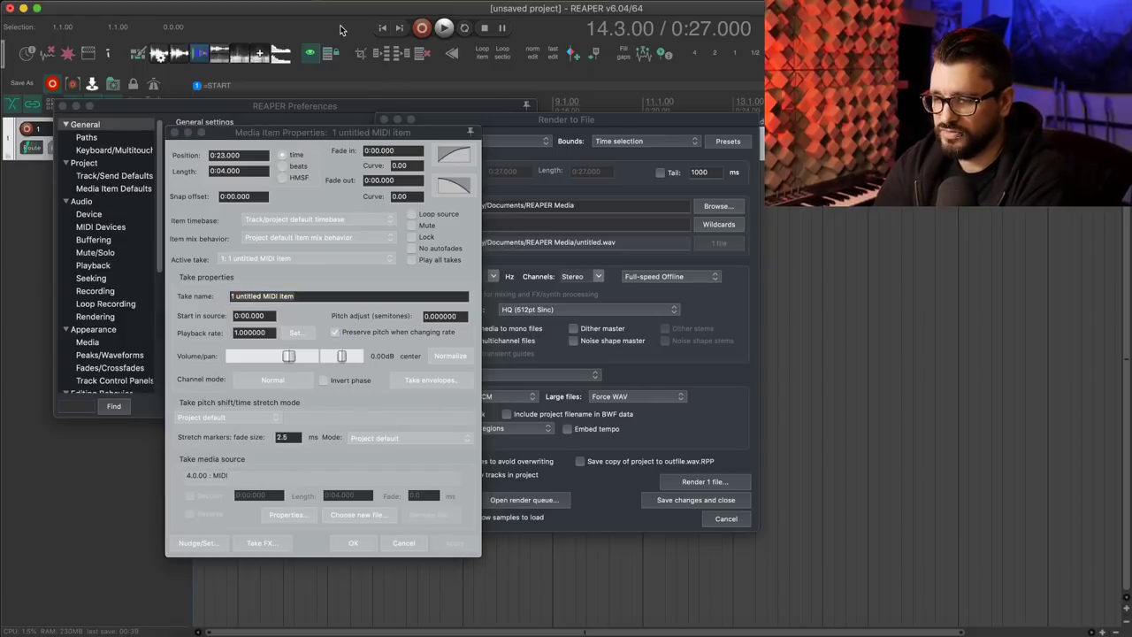
click(305, 6)
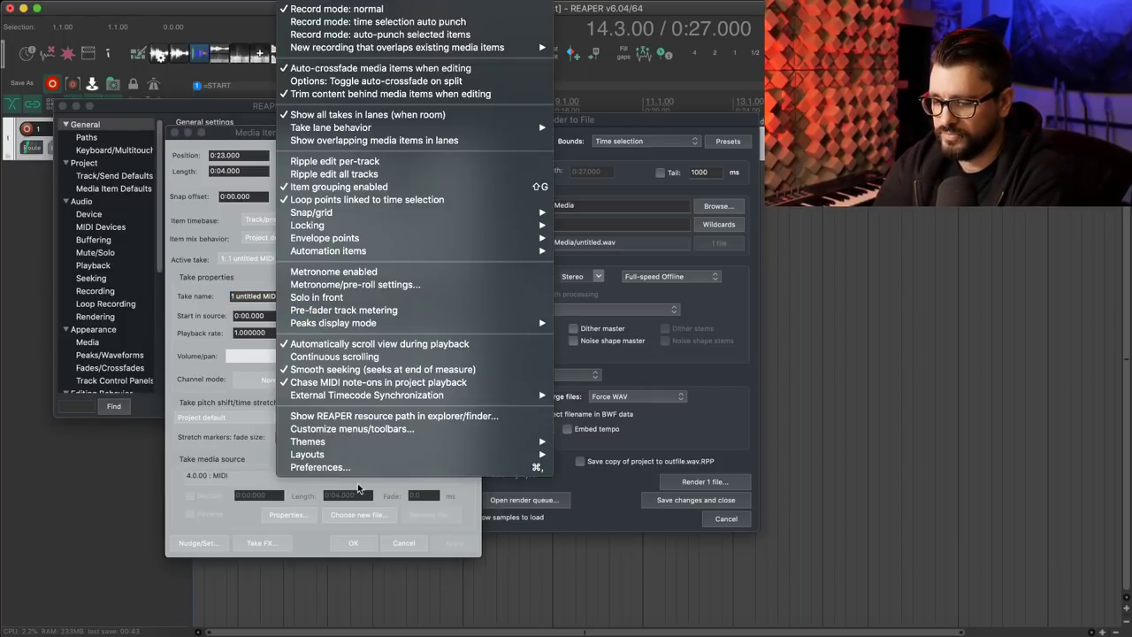
mouse_move(398, 442)
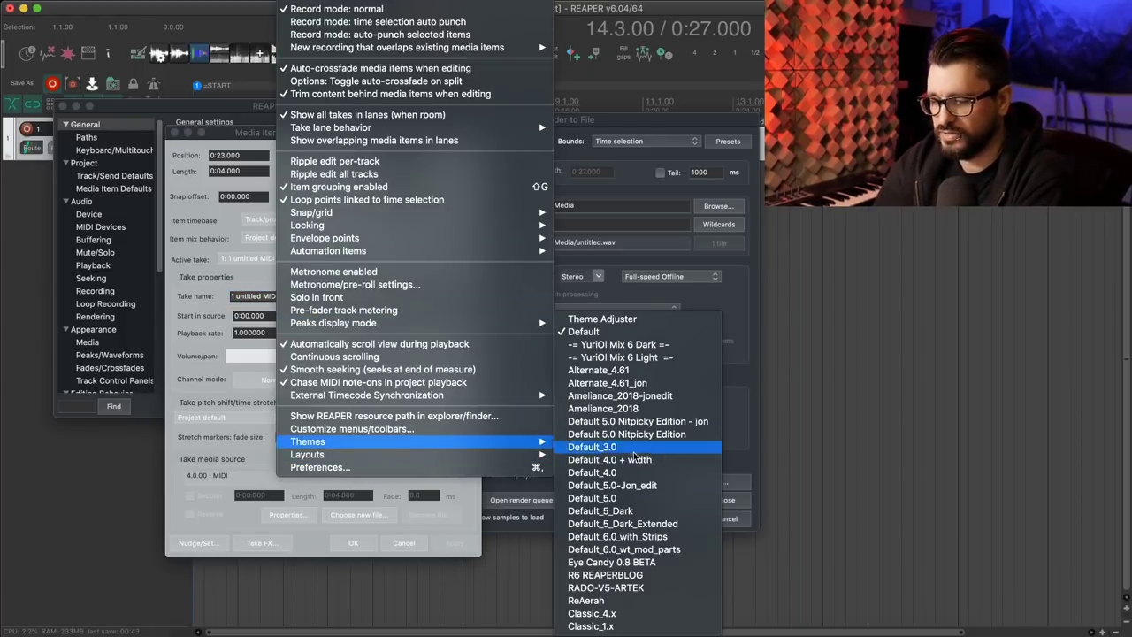
click(645, 580)
- Check the Preferences and Media Item Properties windows under the R6 REAPERBLOG theme, and close the item properties
key(super+comma)
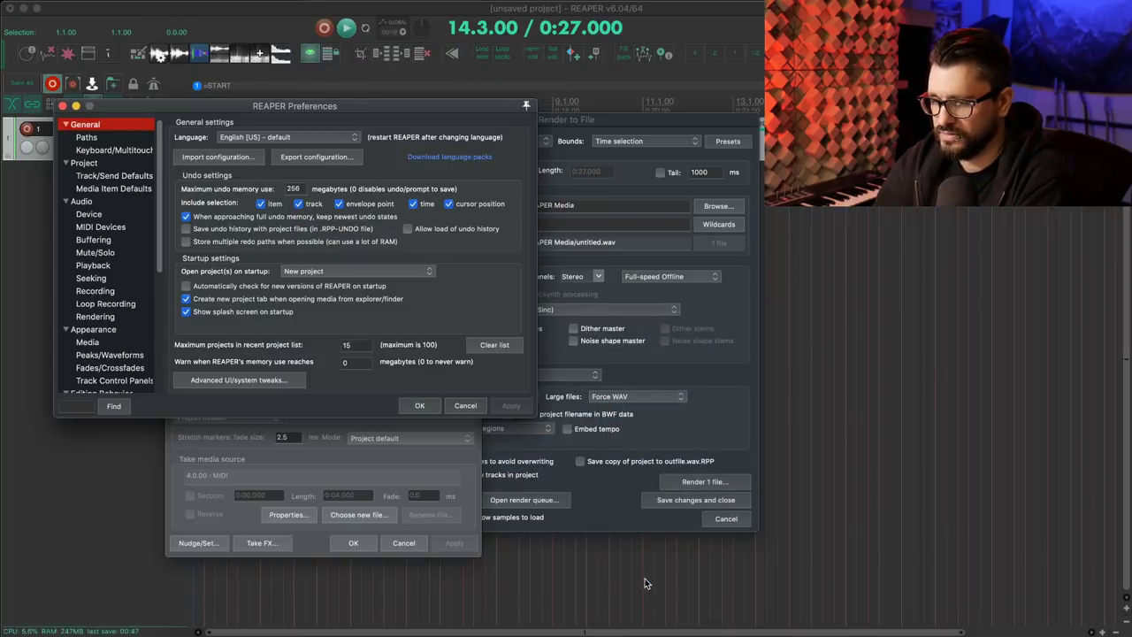
click(470, 498)
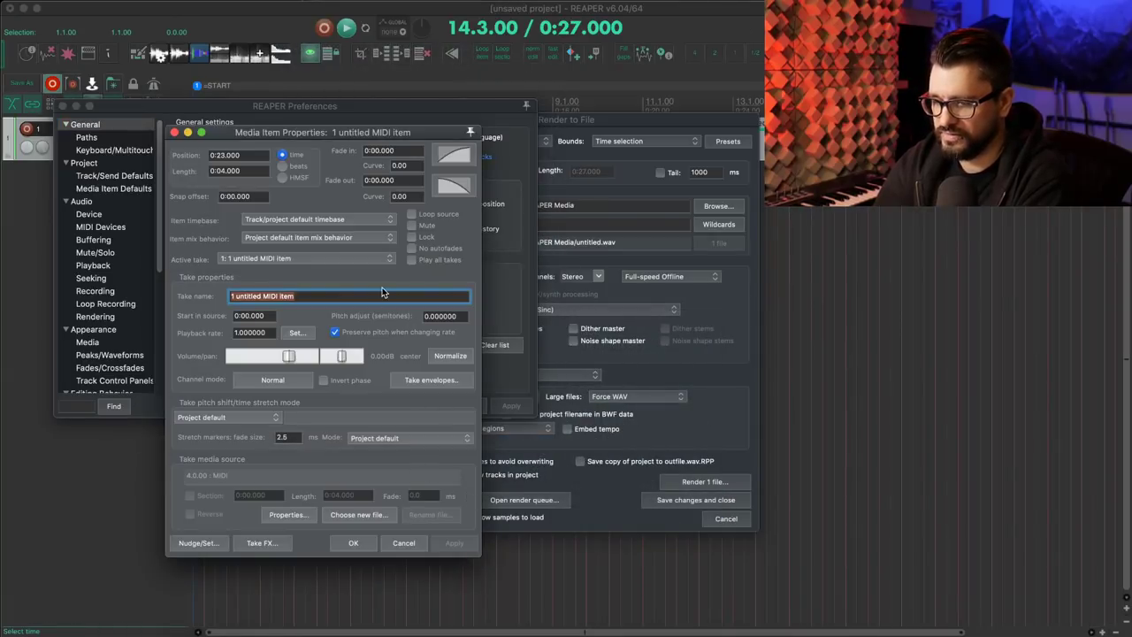
click(174, 132)
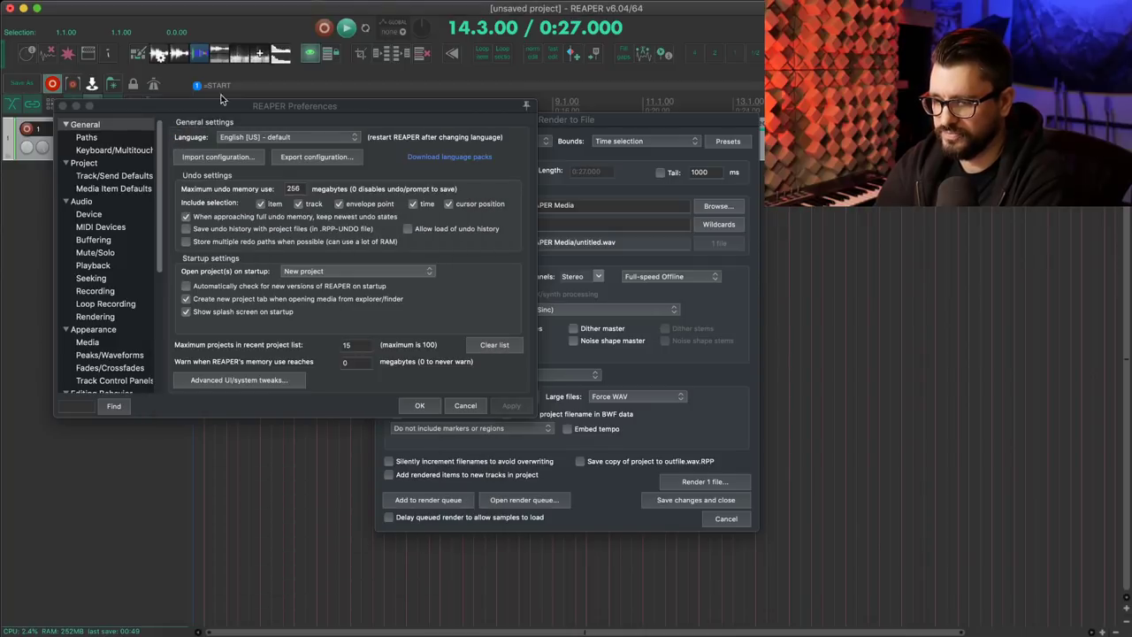
- Switch the REAPER theme back to Default
click(332, 2)
mouse_move(363, 443)
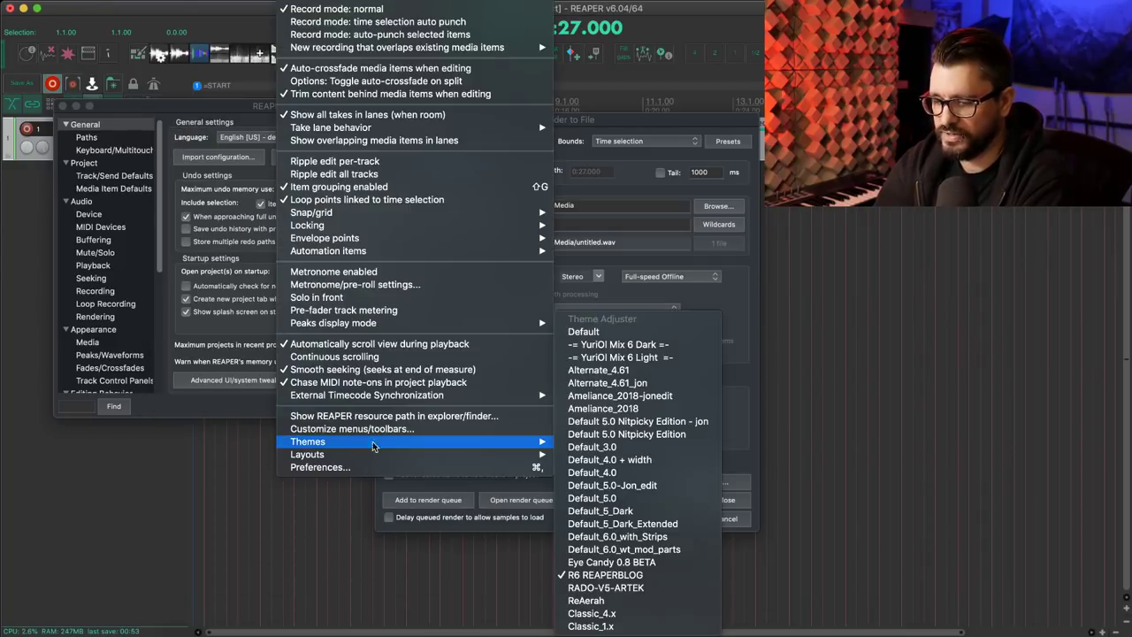
click(653, 346)
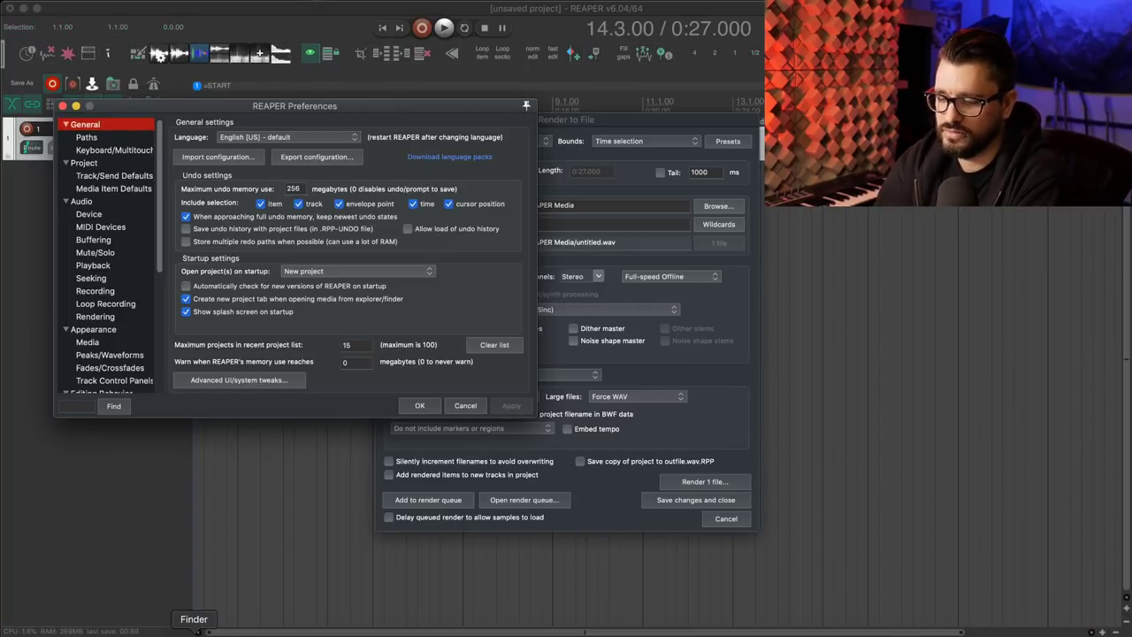
- Switch to Finder to look at its dark appearance and return to REAPER
click(195, 634)
drag(301, 0, 334, 57)
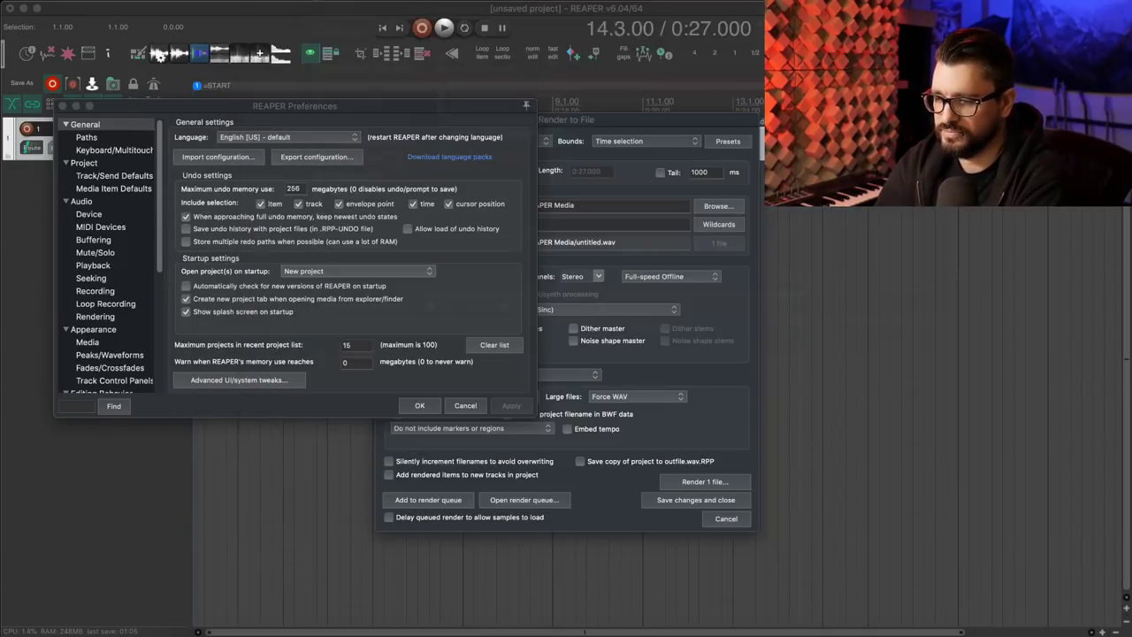
click(20, 561)
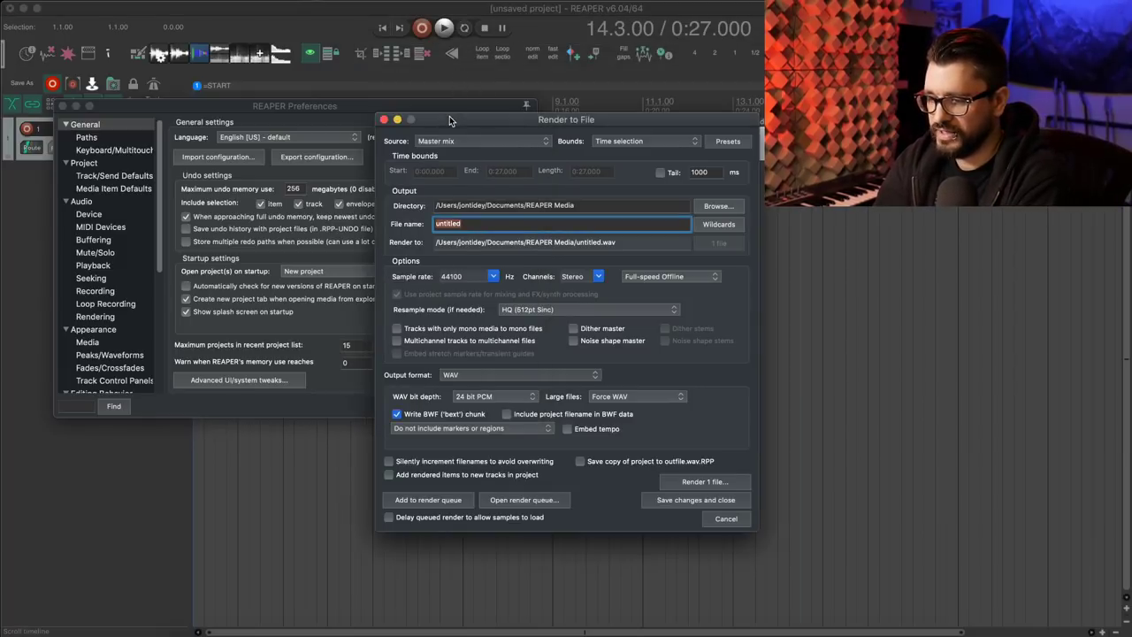
- Close the Render to File and Preferences windows, and move the MIDI item to start at about 0:03 on track 1
key(Escape)
key(Escape)
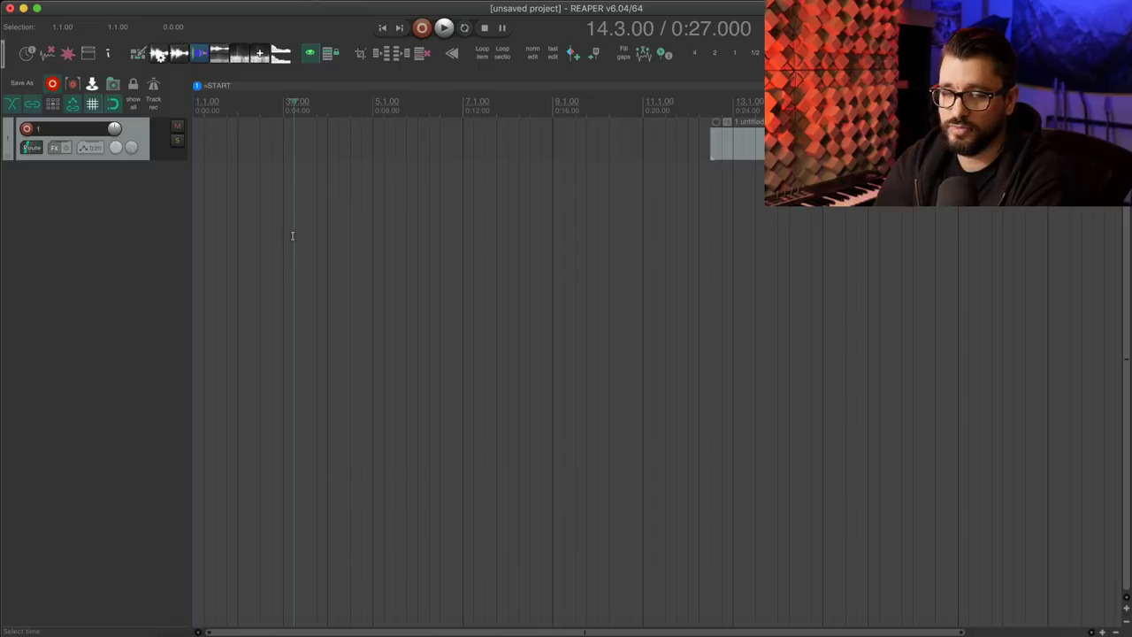
click(292, 233)
drag(718, 142, 253, 152)
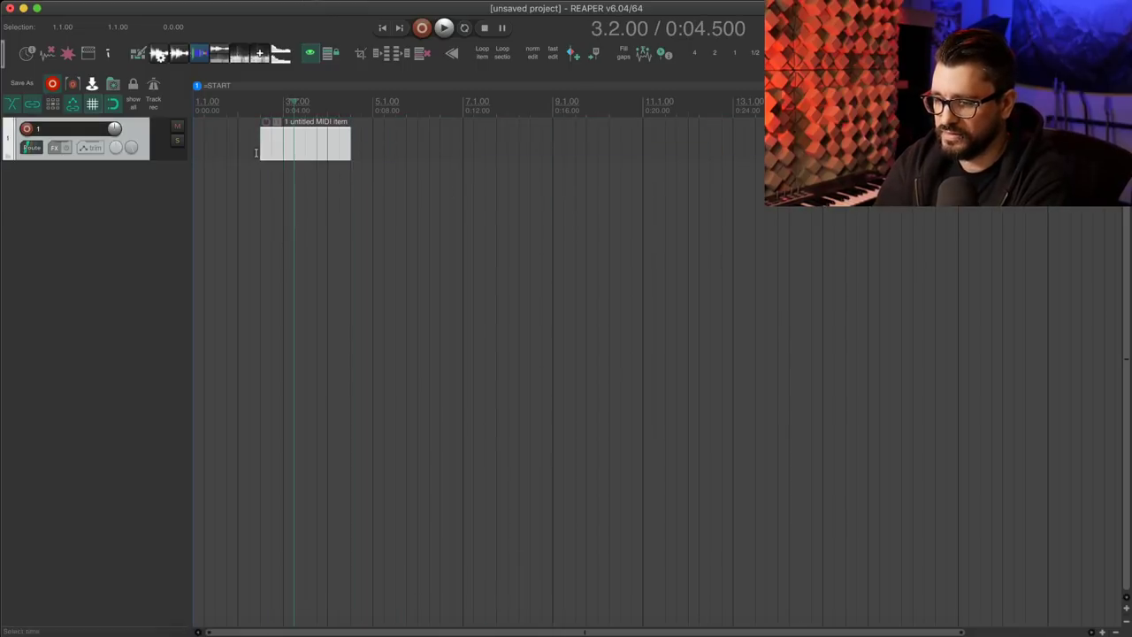
- Play the project from 3.2.00 while inspecting the timeline at different zoom levels, and stop playback
key(space)
scroll(289, 147, up, 6)
scroll(290, 147, right, 5)
scroll(289, 147, left, 5)
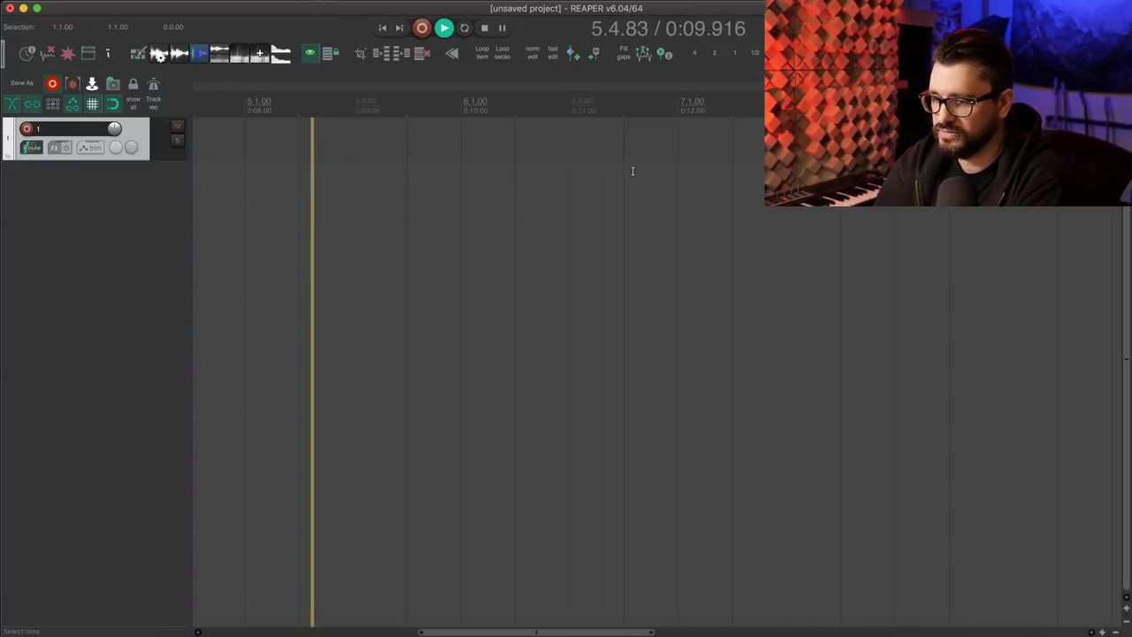
scroll(633, 171, down, 4)
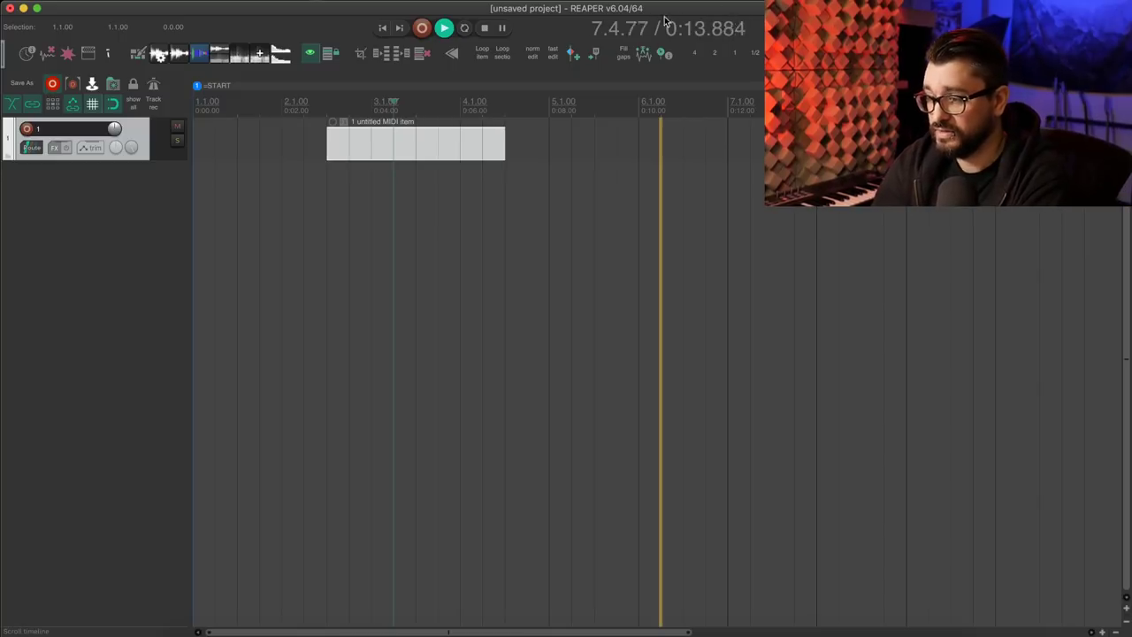
key(space)
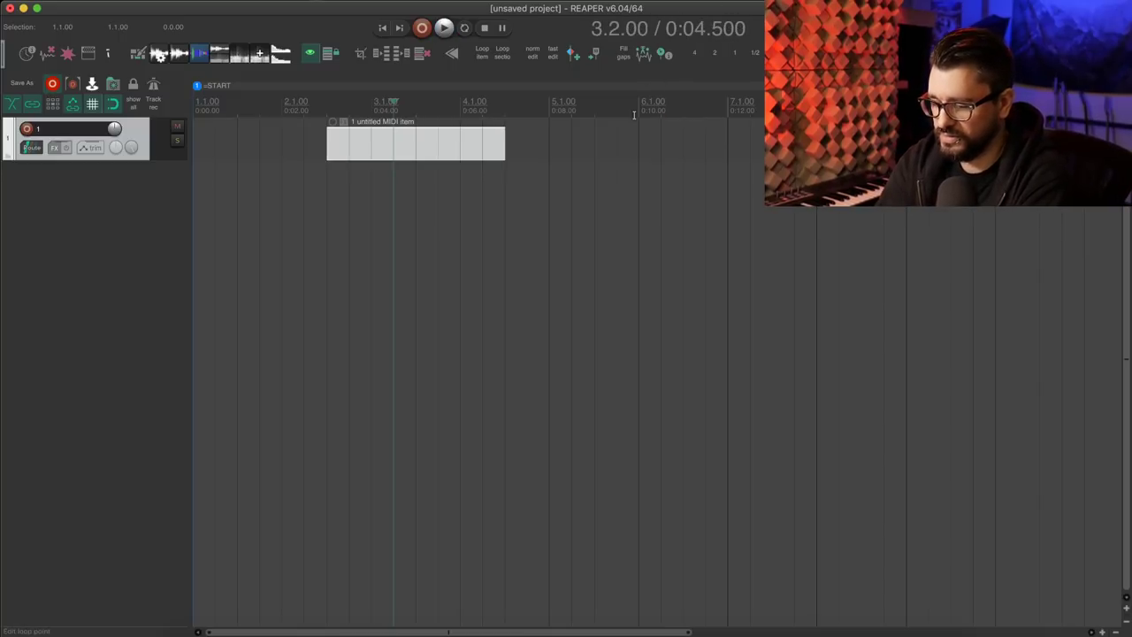
- Show the mixer and place the edit cursor at 2.4.00
key(super+m)
click(347, 101)
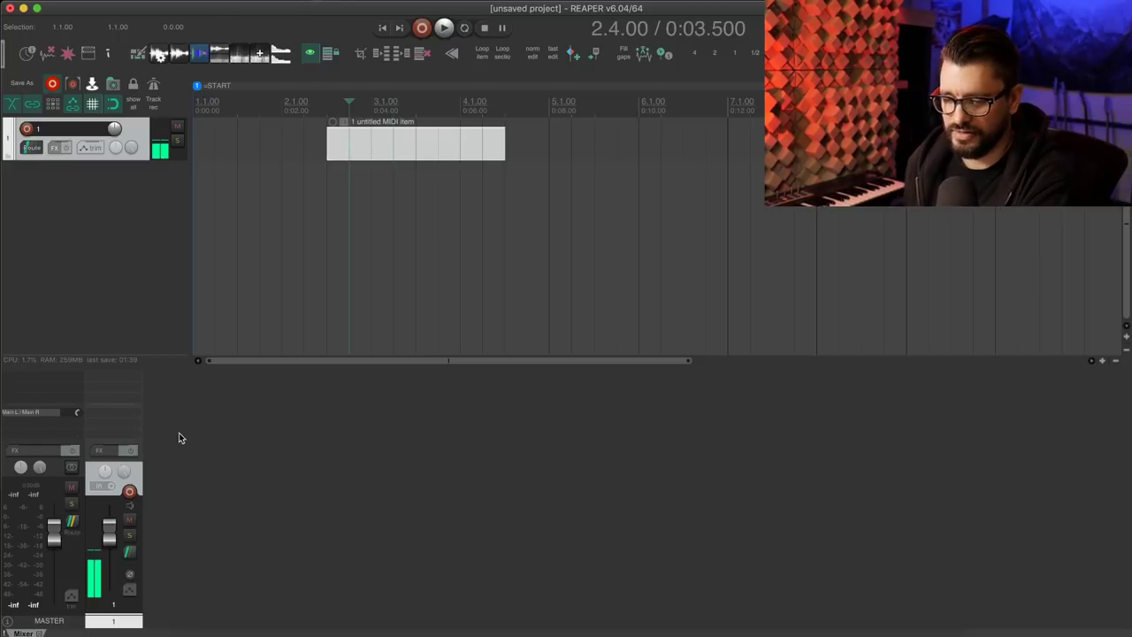
- Toggle record arm on track 1 in the mixer several times, leaving the track armed
click(128, 493)
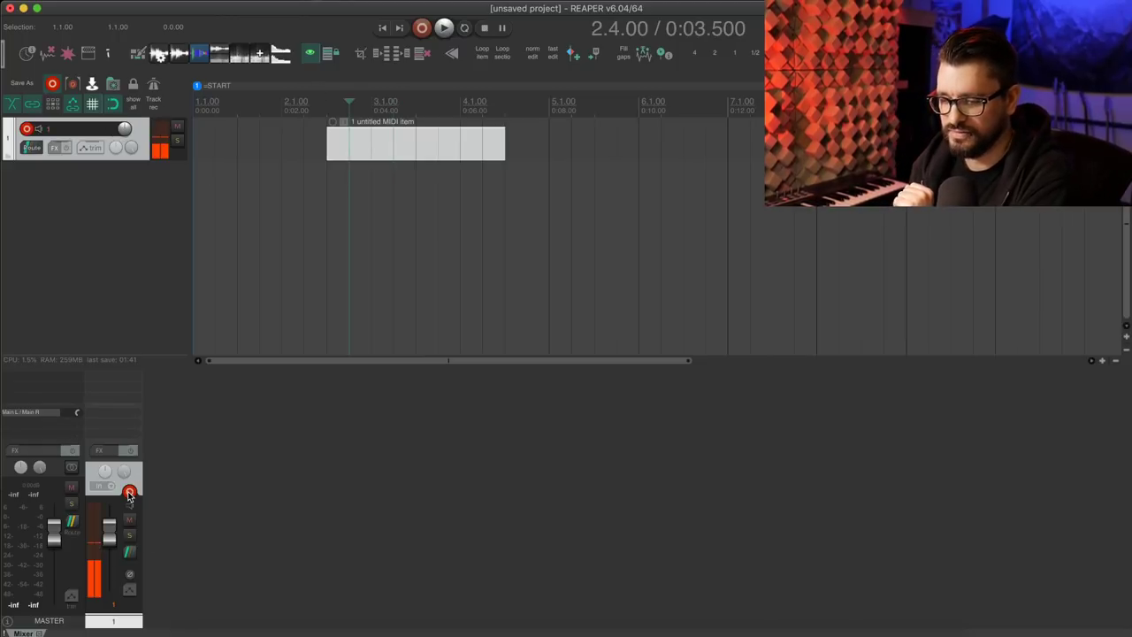
click(128, 492)
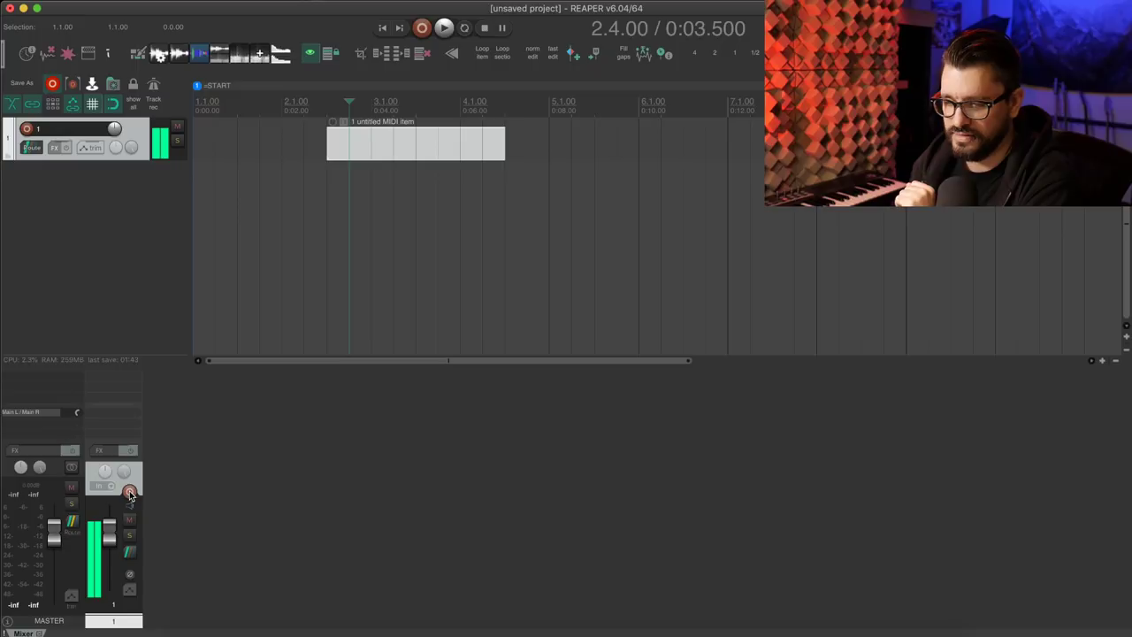
click(129, 493)
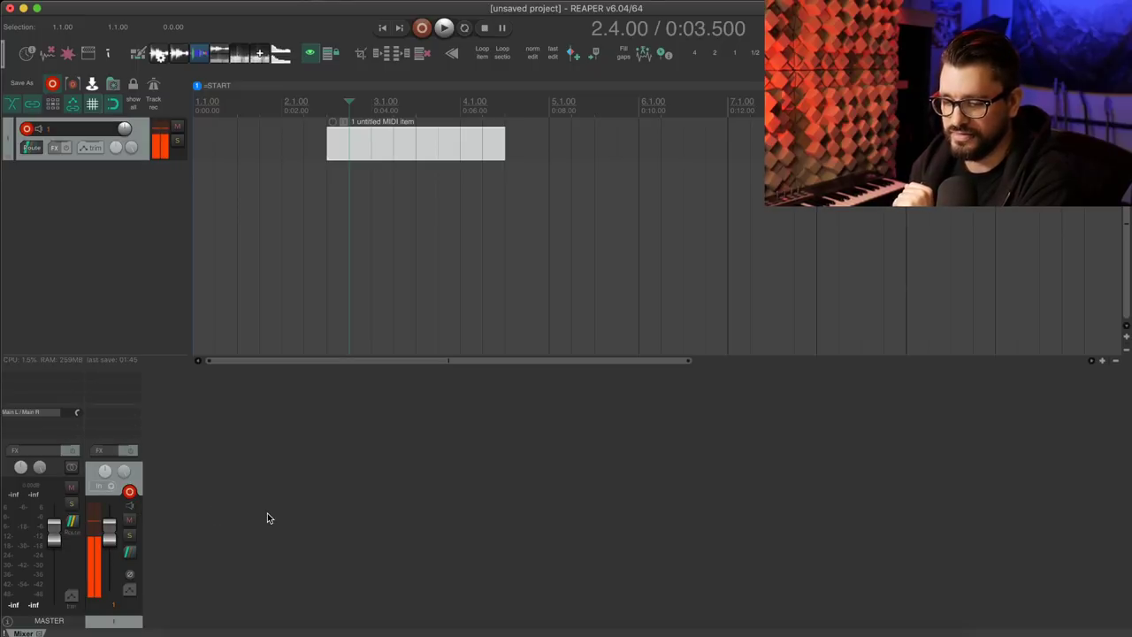
- Disable the 10.14+ dark mode option in the advanced UI/system settings, accept the Preferences and quit REAPER
key(super+comma)
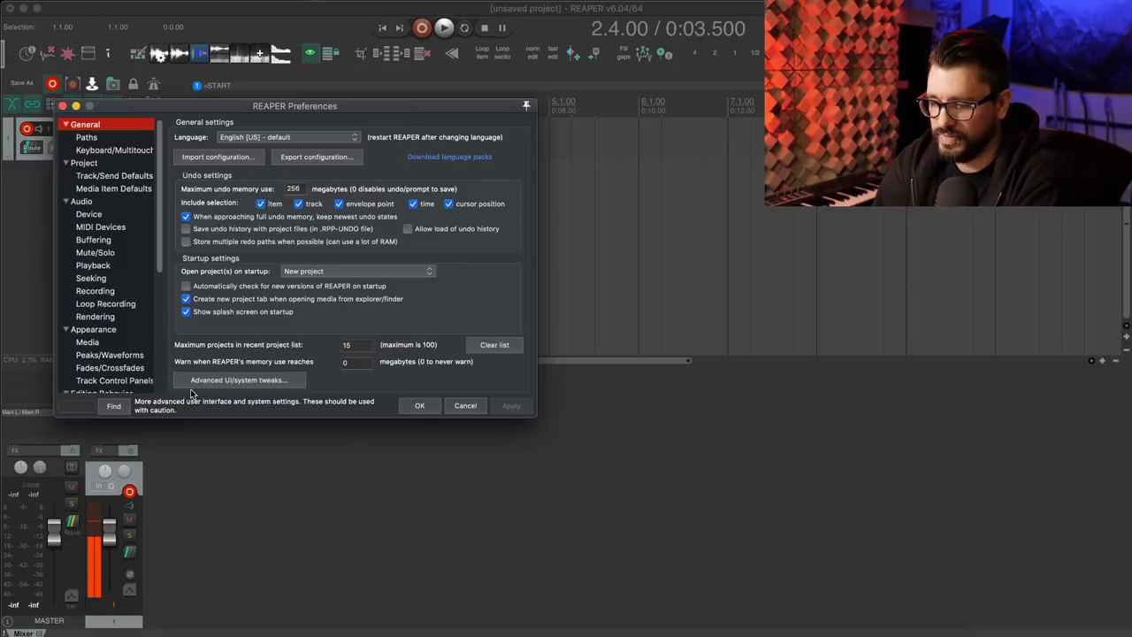
click(260, 382)
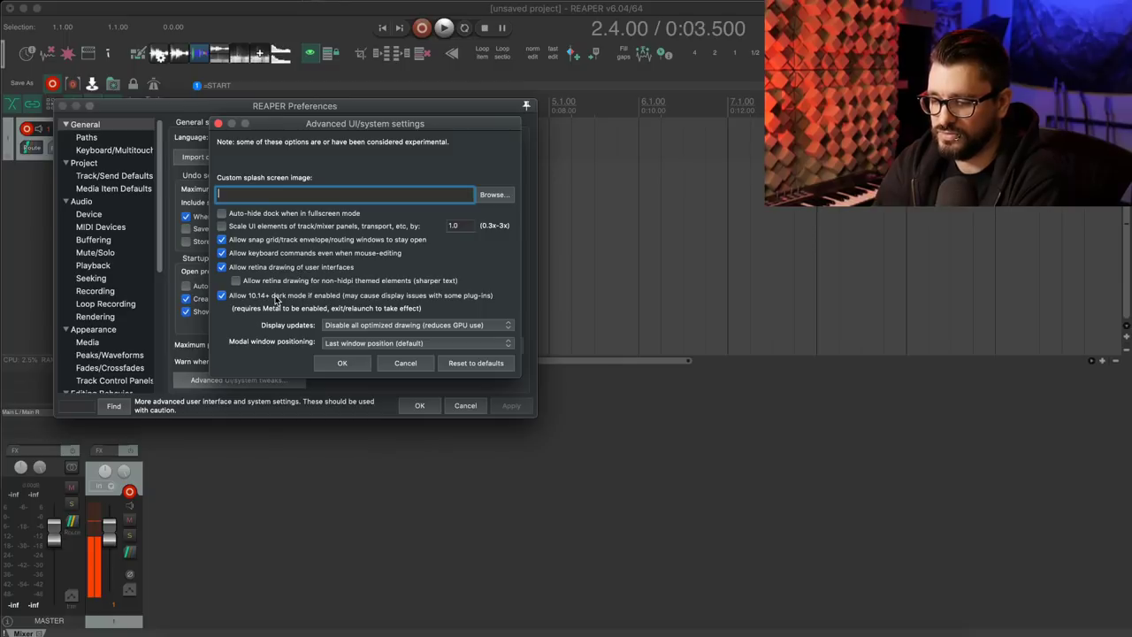
click(343, 364)
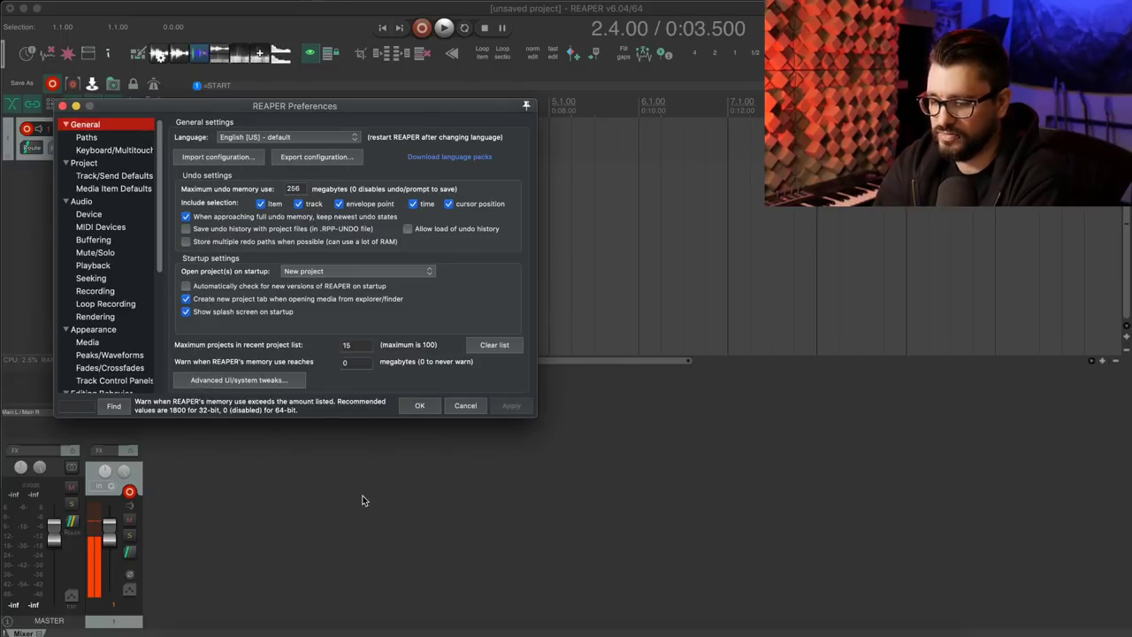
click(420, 406)
key(super+q)
click(603, 218)
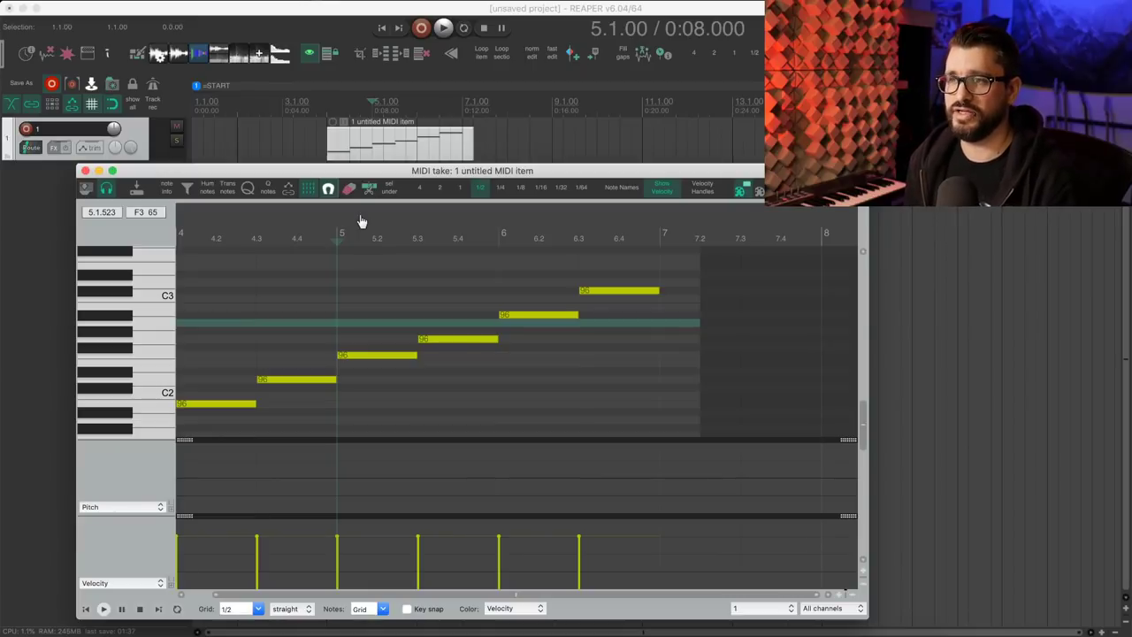
- Set the piano roll timebase of the floating MIDI editor to Project synced
drag(372, 176, 407, 175)
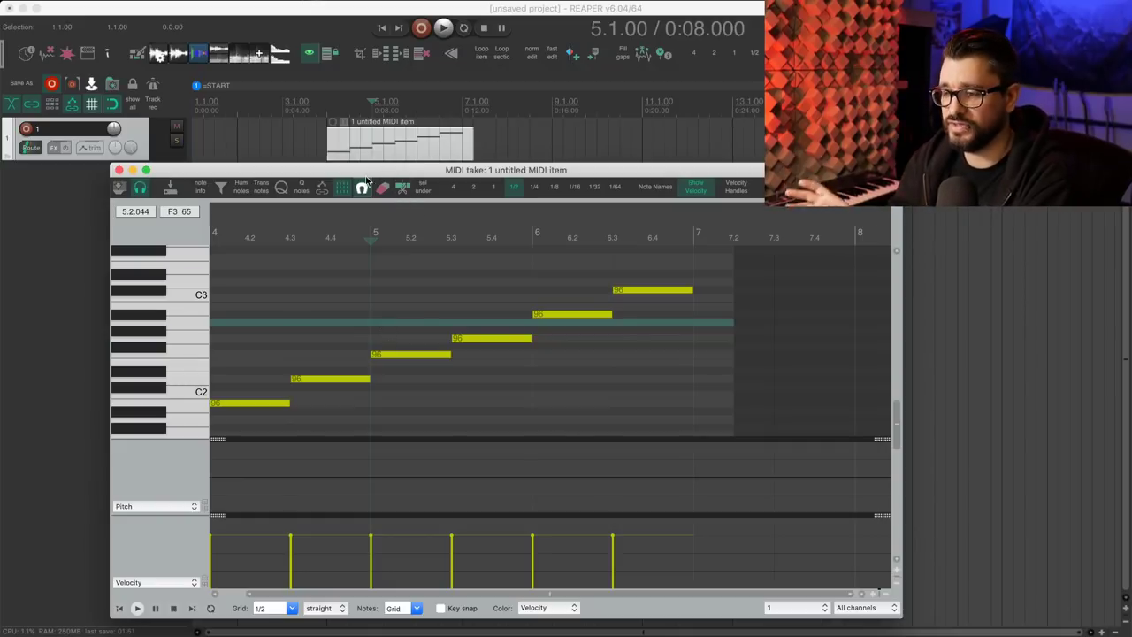
drag(369, 176, 422, 144)
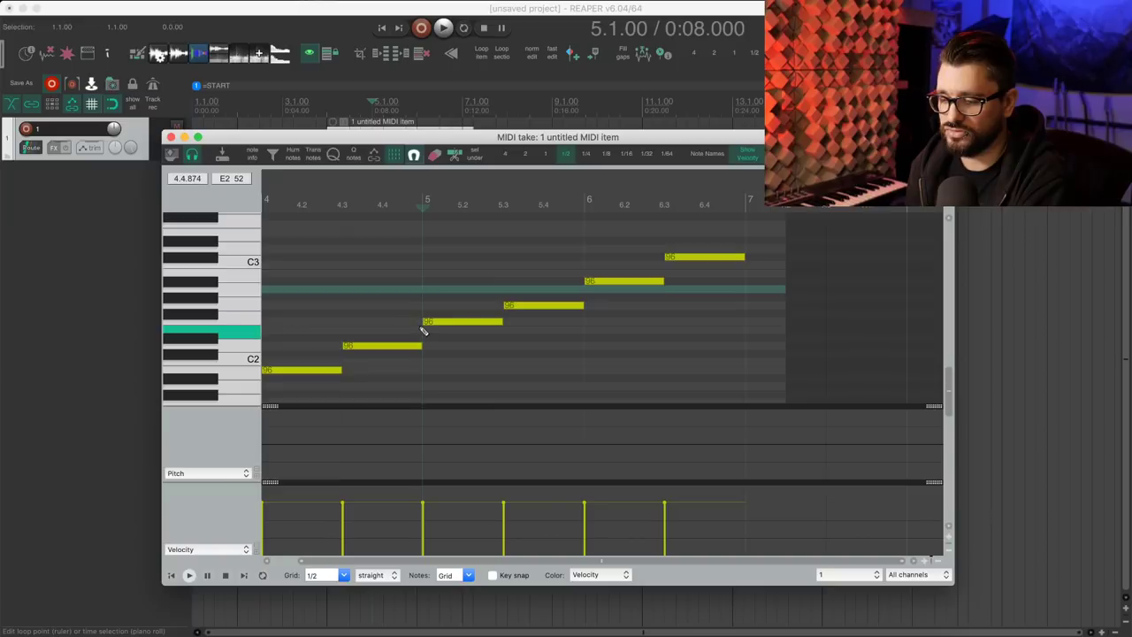
mouse_move(451, 139)
mouse_down()
mouse_move(341, 148)
mouse_move(432, 145)
mouse_up()
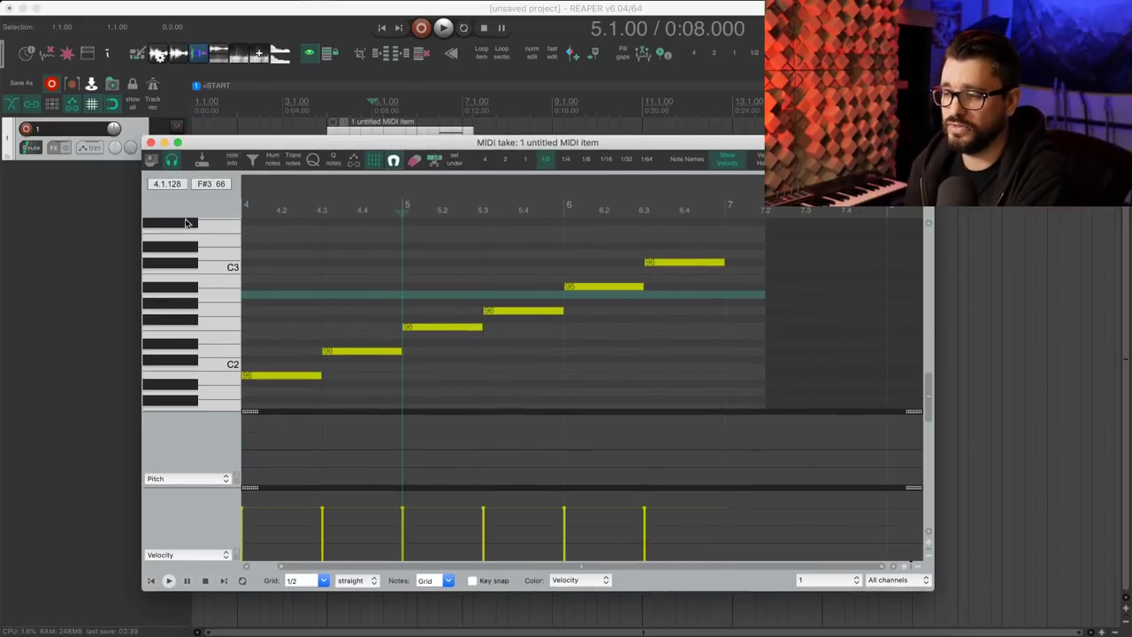
right_click(193, 206)
mouse_move(246, 268)
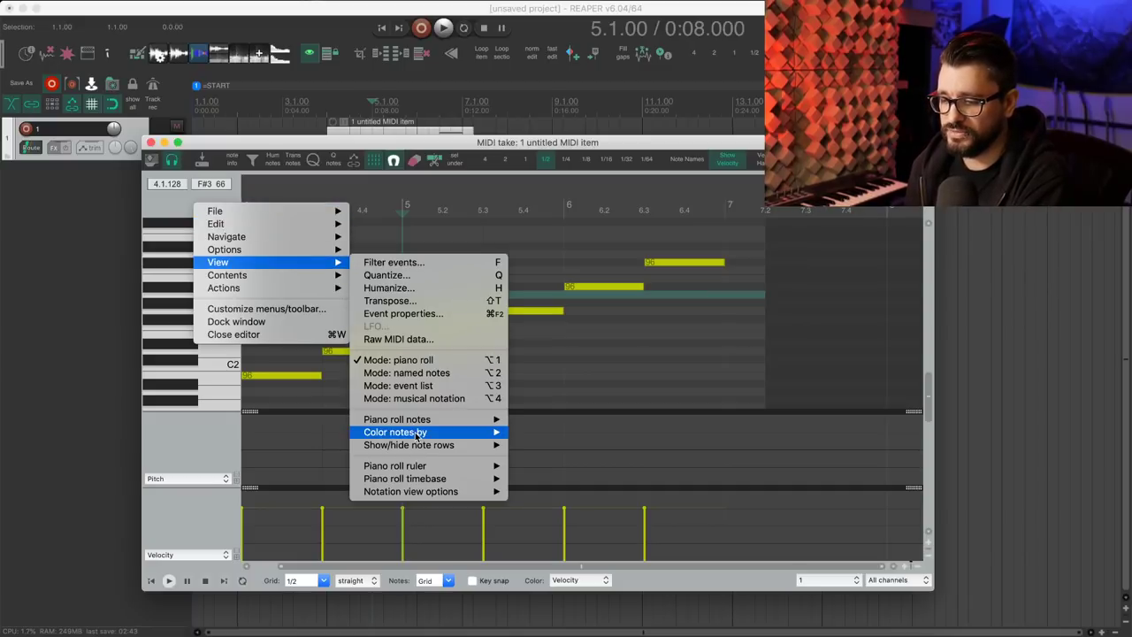
mouse_move(433, 482)
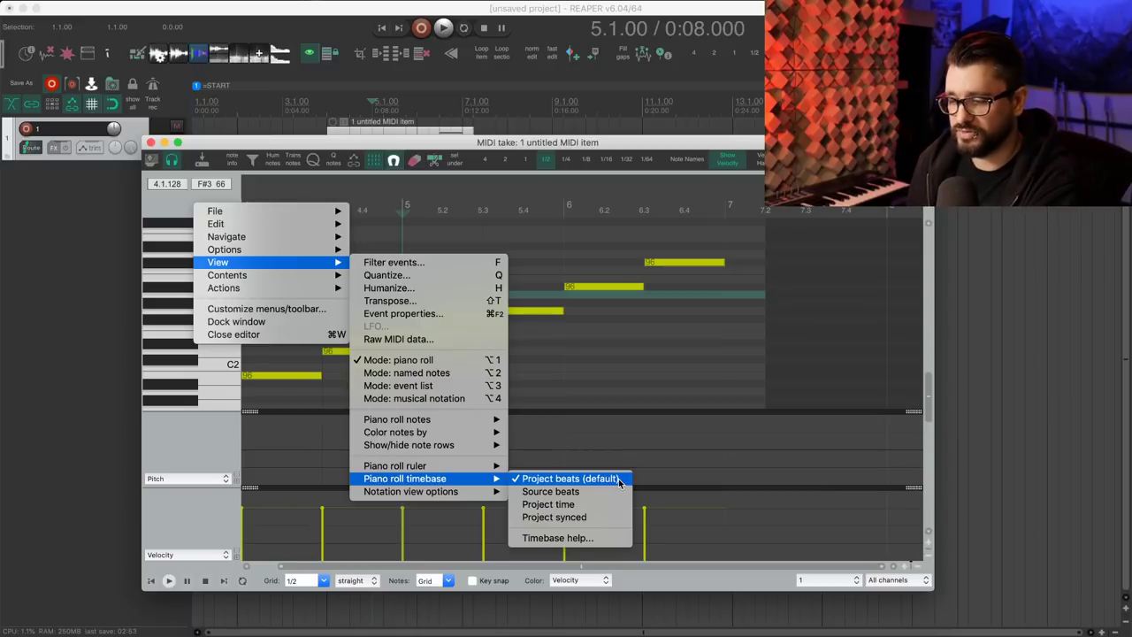
click(595, 518)
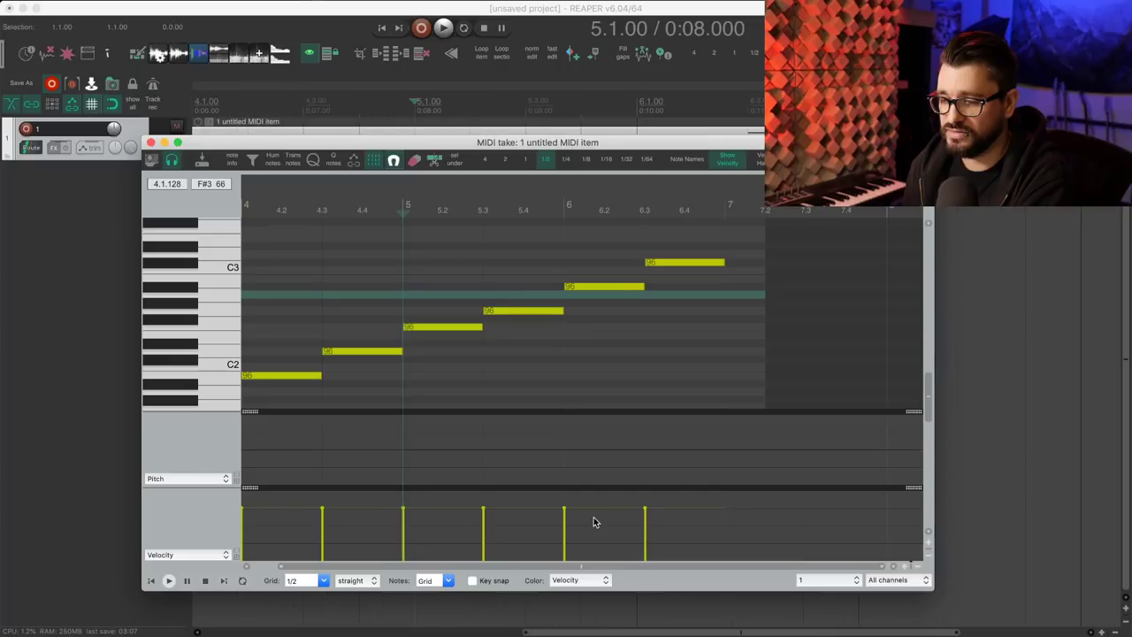
- Compare the MIDI editor timeline with the arrange view at different zoom levels and editor window positions
scroll(430, 144, up, 5)
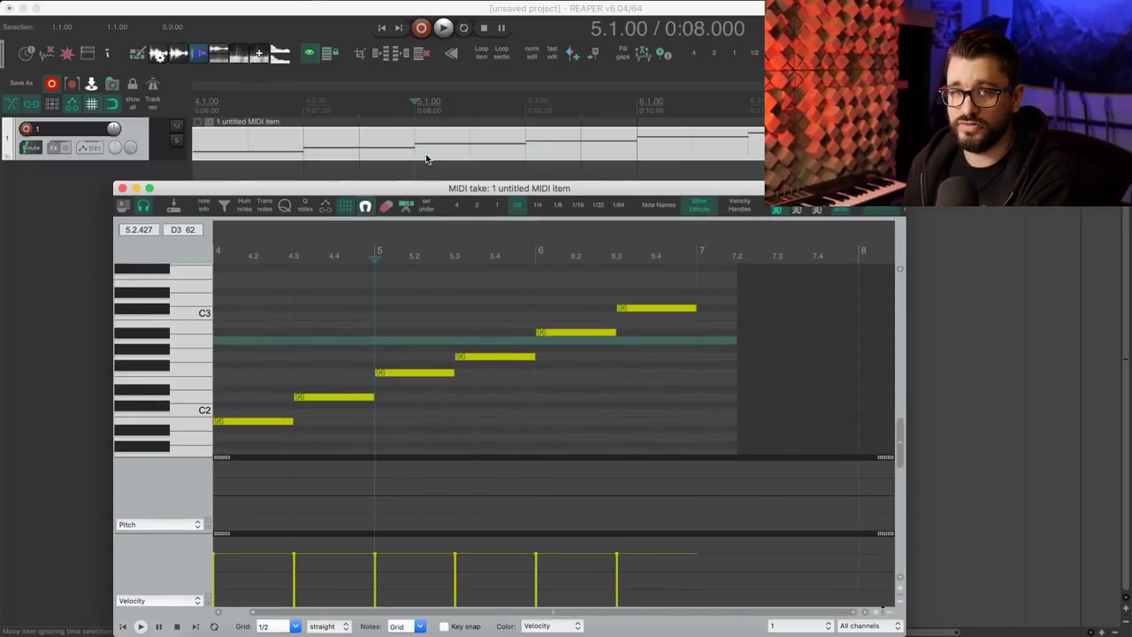
scroll(436, 152, down, 6)
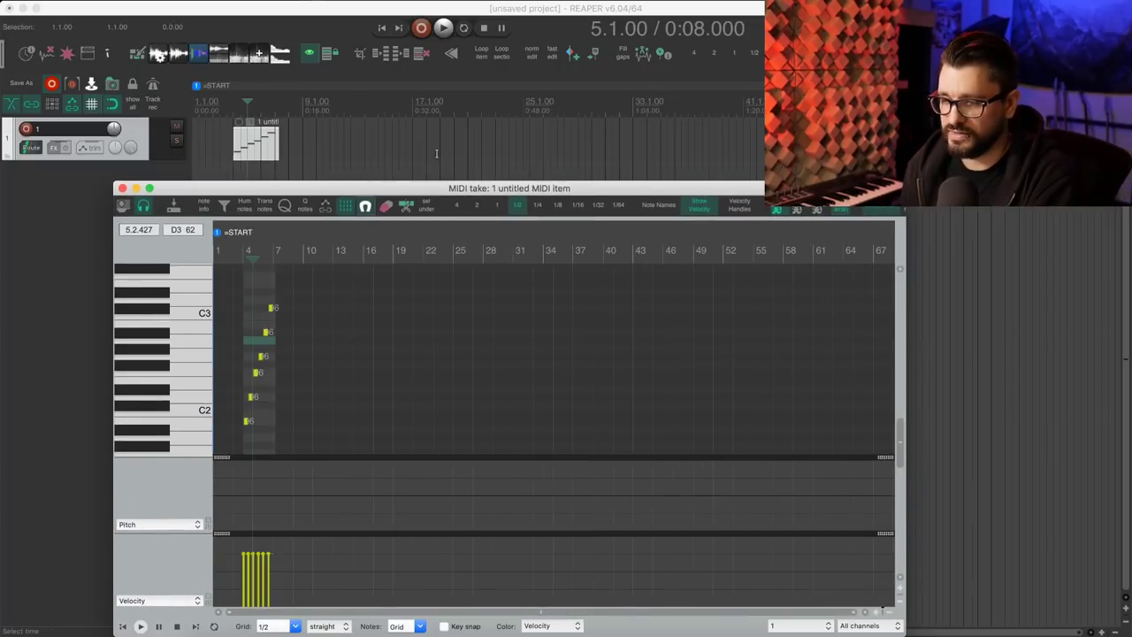
scroll(295, 154, up, 4)
scroll(295, 153, up, 2)
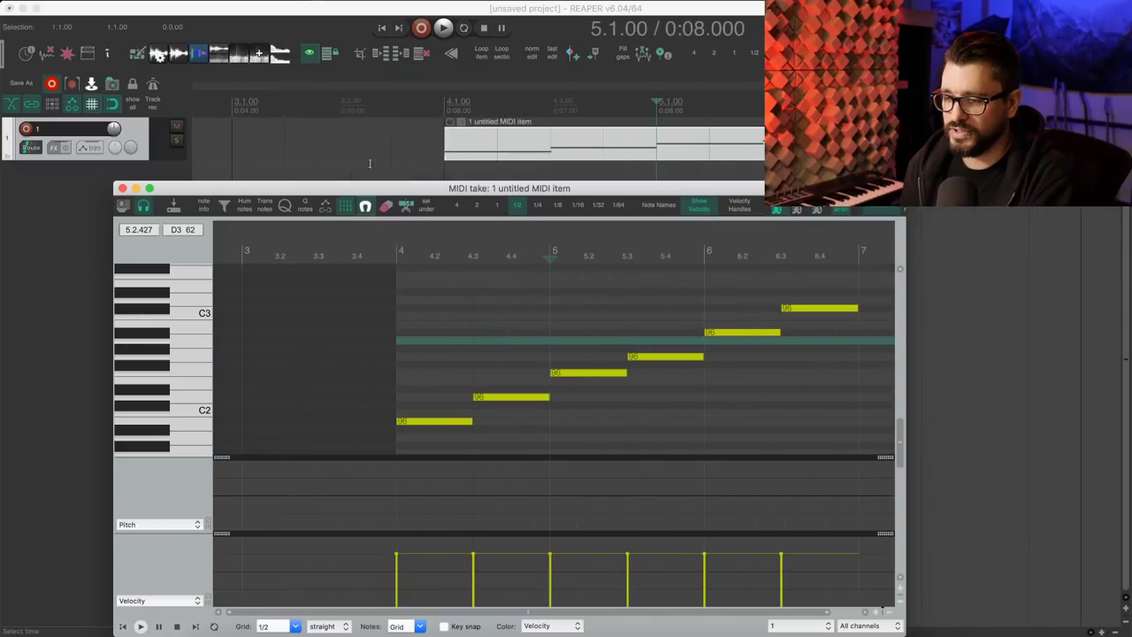
scroll(554, 367, down, 5)
scroll(448, 354, up, 6)
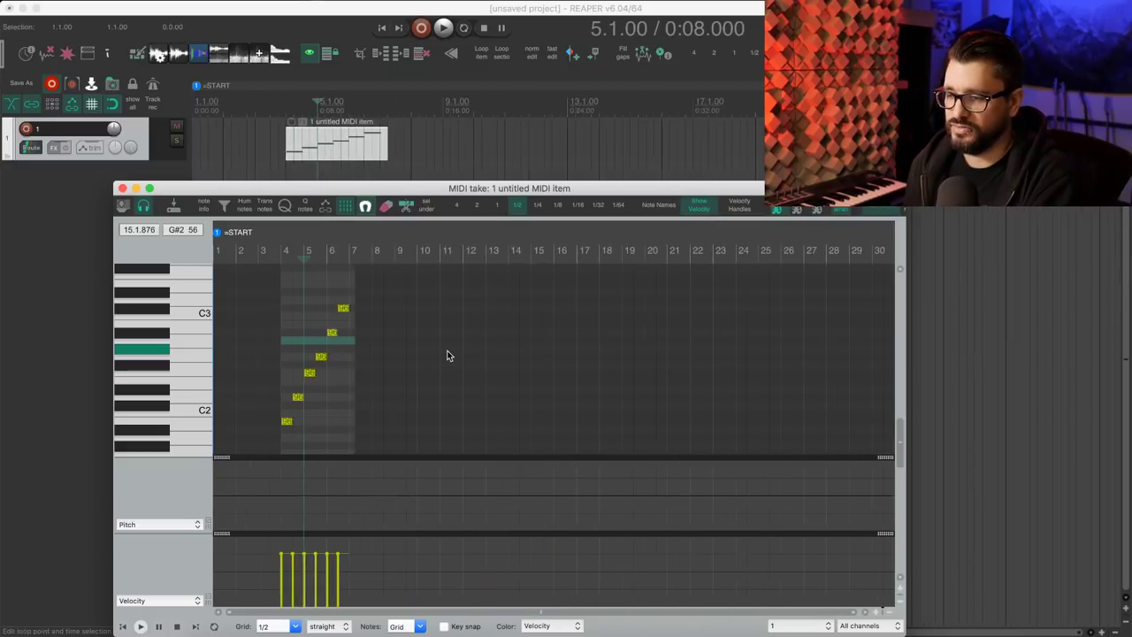
scroll(447, 355, down, 5)
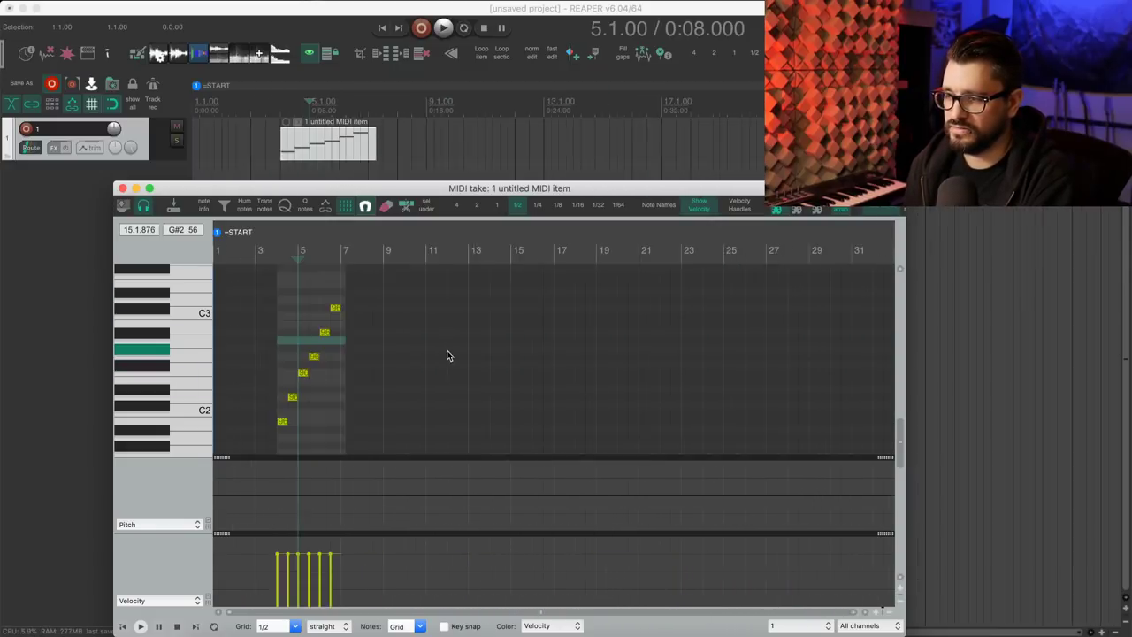
scroll(450, 354, up, 5)
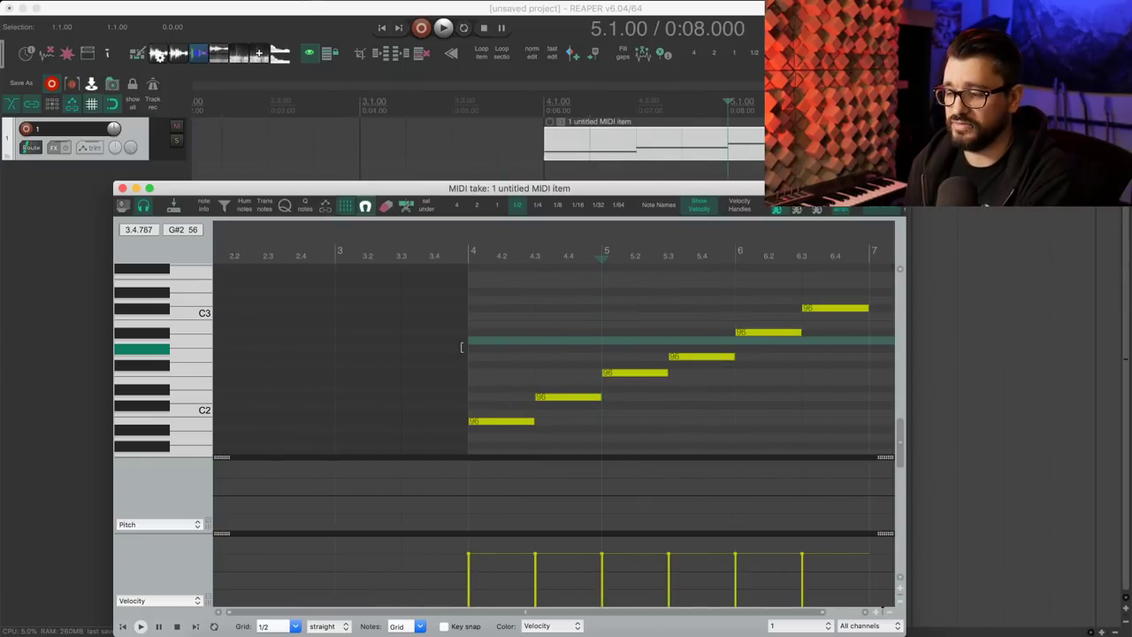
scroll(467, 353, down, 2)
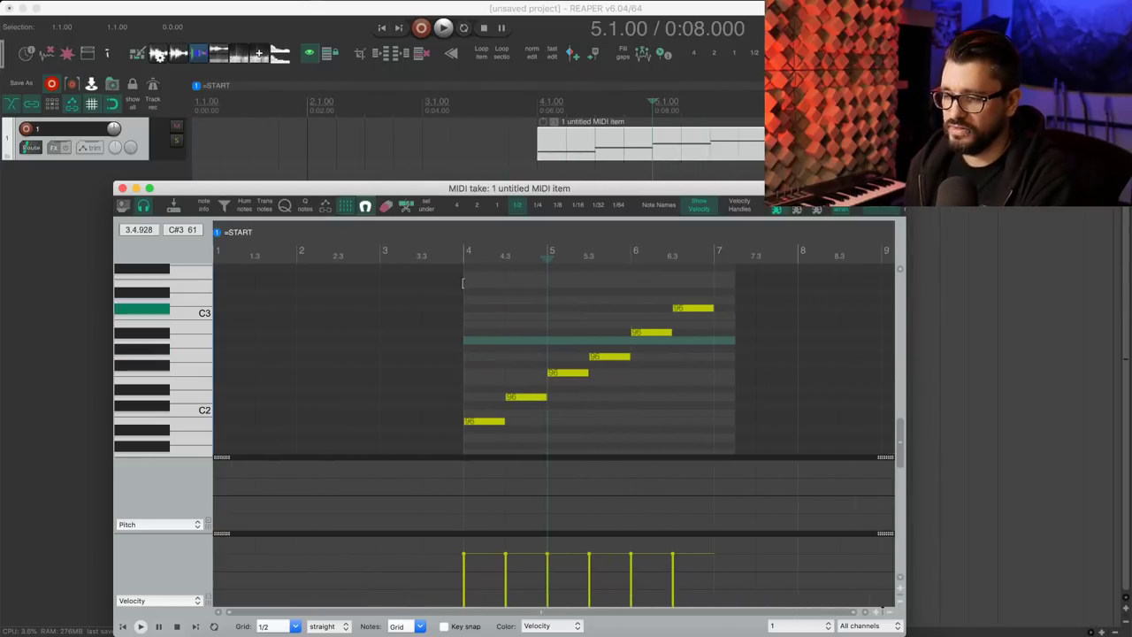
drag(420, 190, 287, 176)
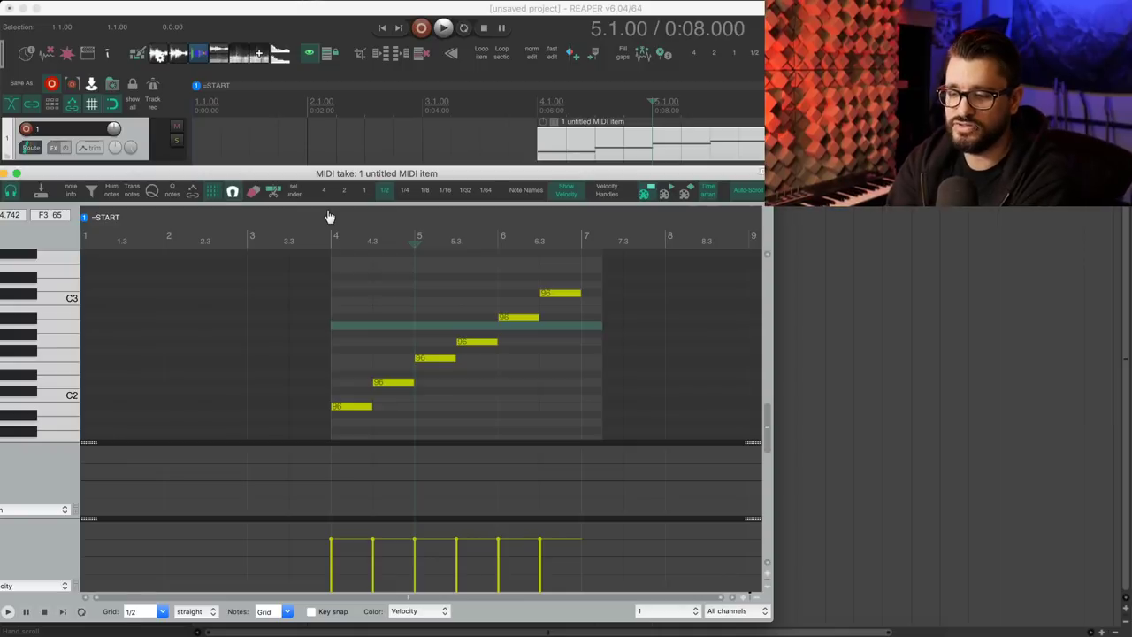
drag(329, 173, 505, 173)
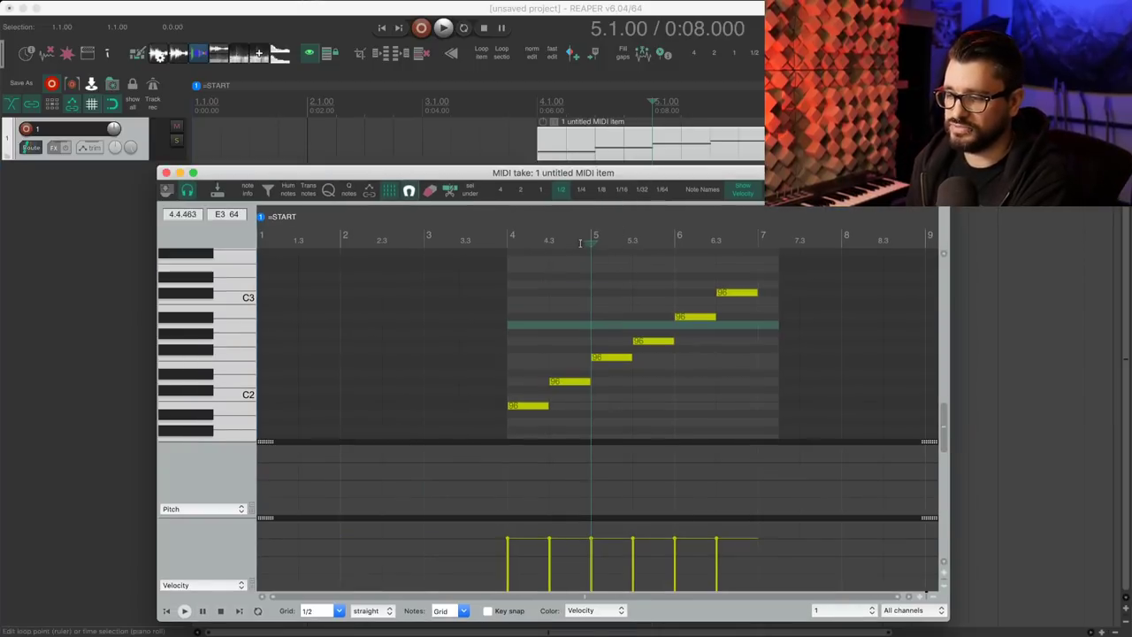
drag(579, 175, 655, 193)
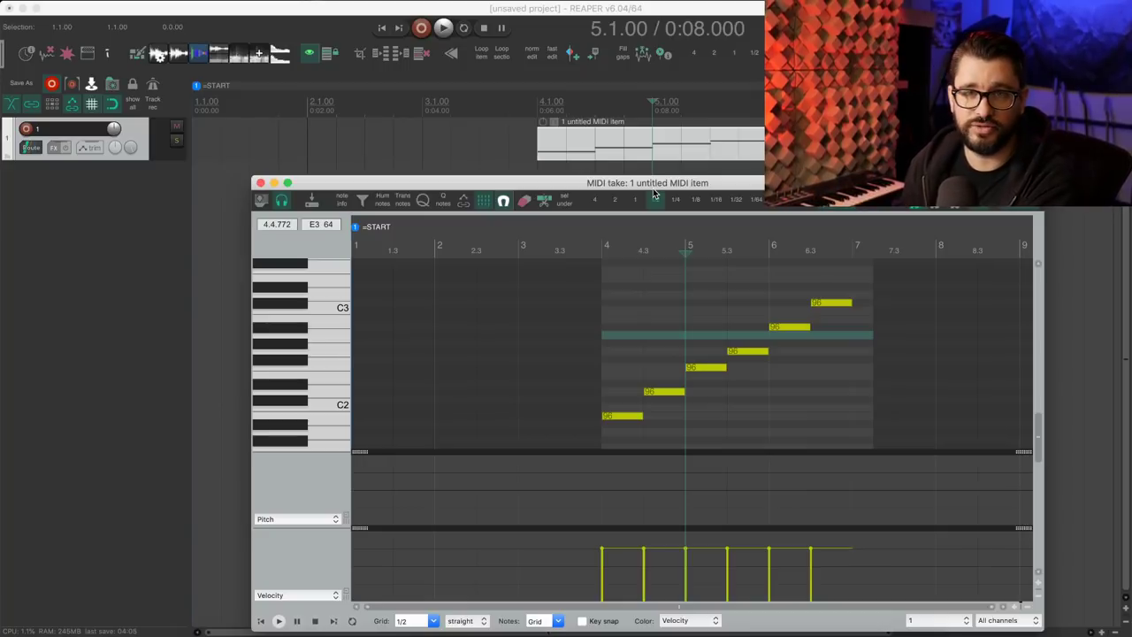
- Dock the MIDI editor below the arrange view and open the Media Explorer in a narrow pane beside it
drag(648, 186, 133, 161)
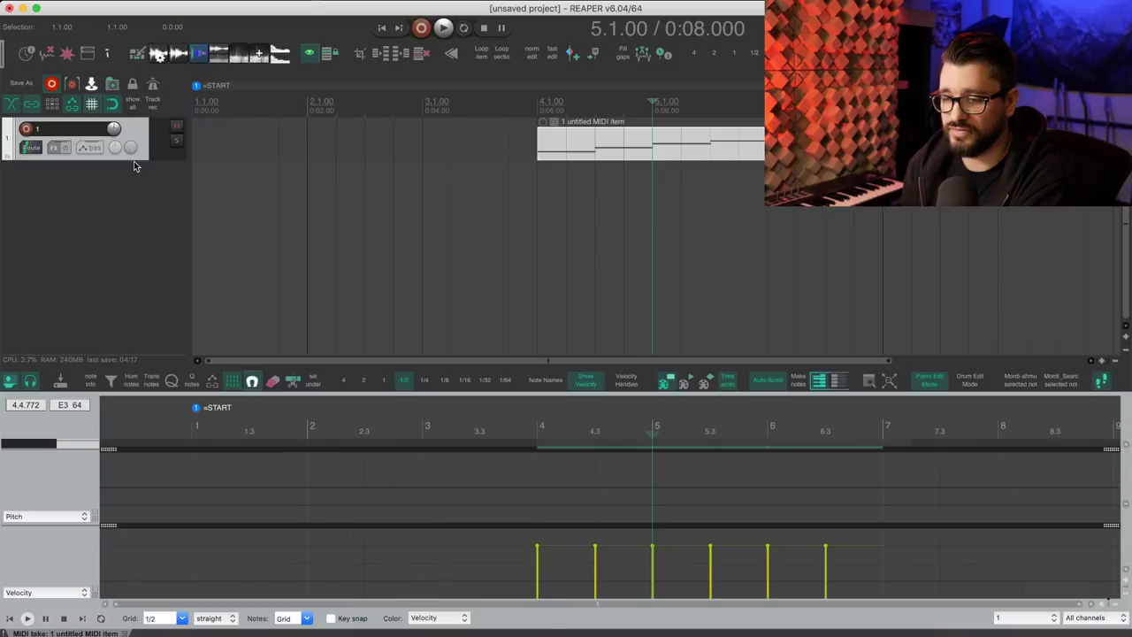
key(super+alt+x)
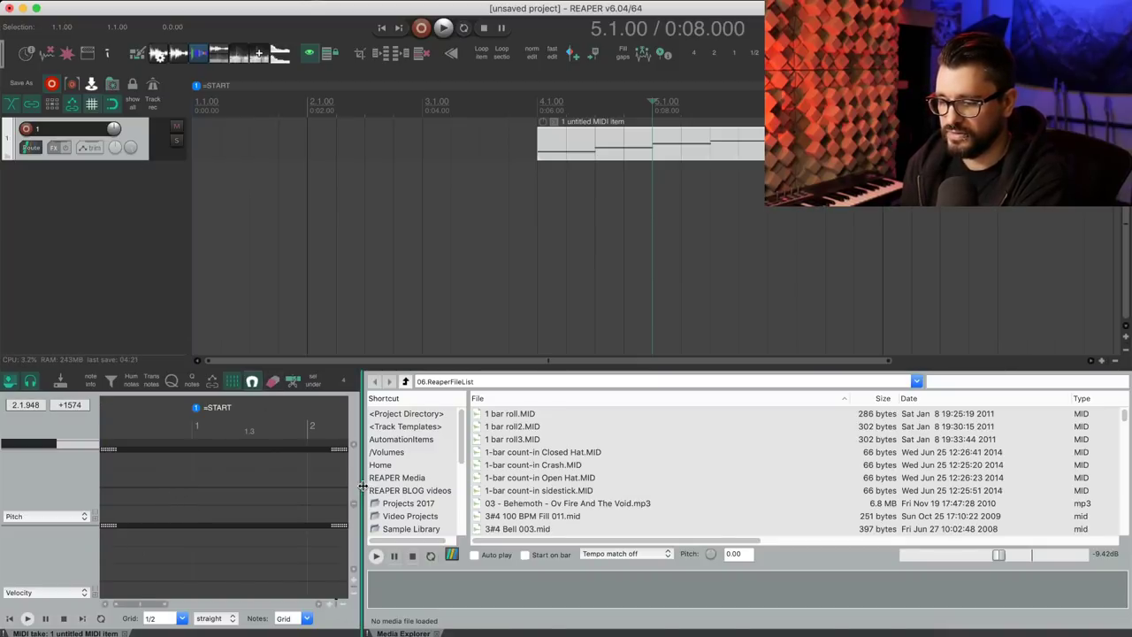
drag(462, 481, 1009, 481)
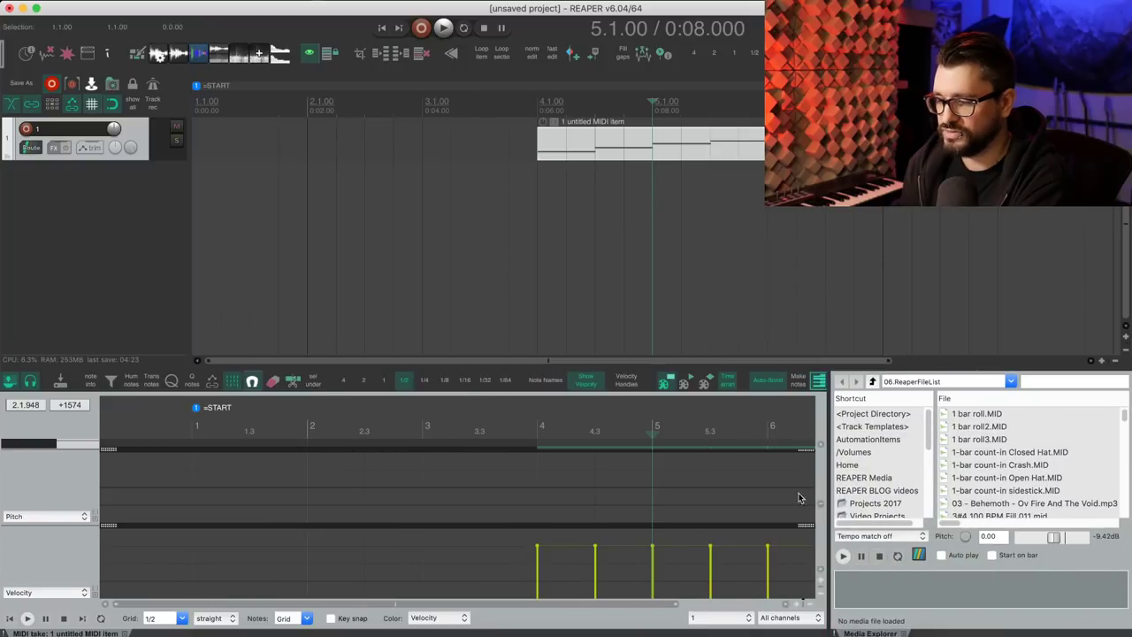
- Deselect the MIDI item, place the edit cursor at 5.3.00 and check the alignment of both timelines while scrolling and zooming
scroll(602, 281, right, 5)
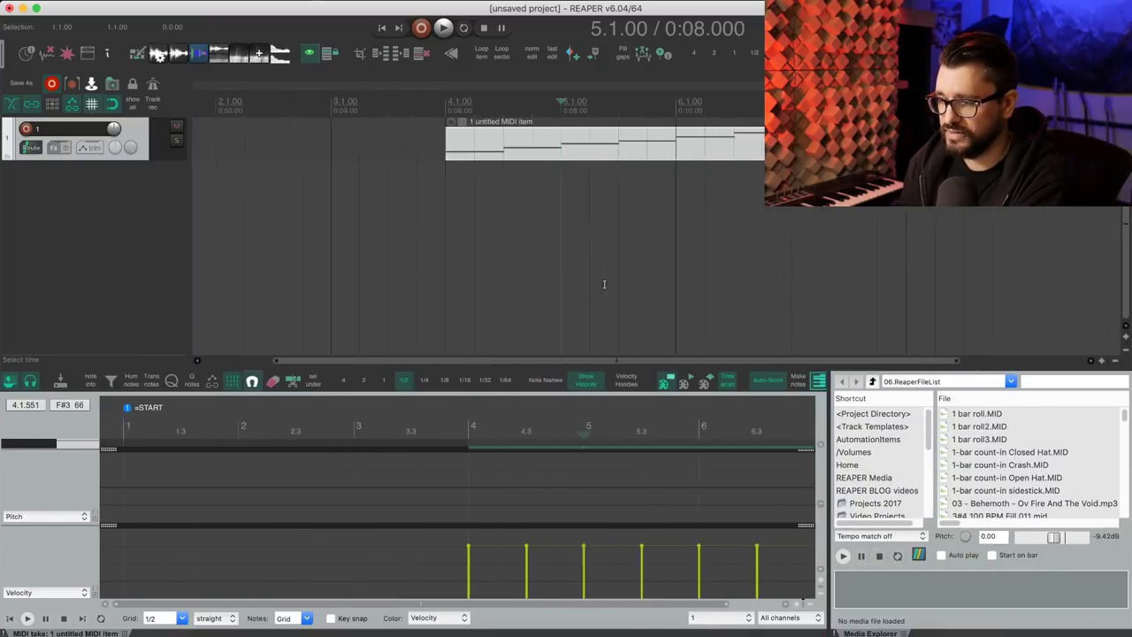
scroll(605, 283, left, 3)
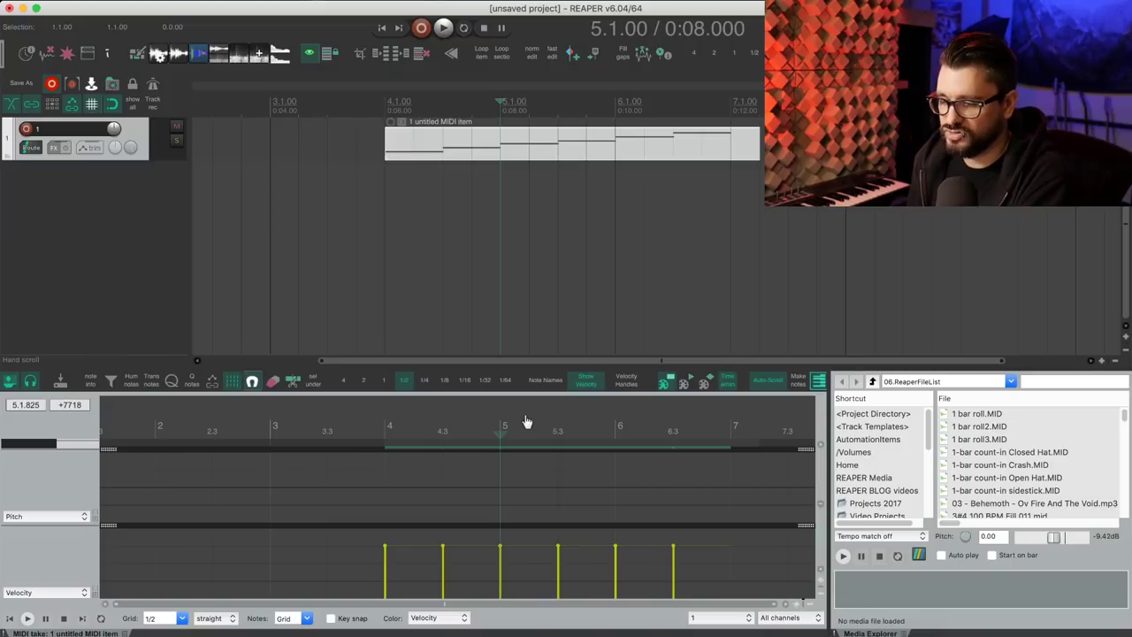
click(500, 270)
click(544, 186)
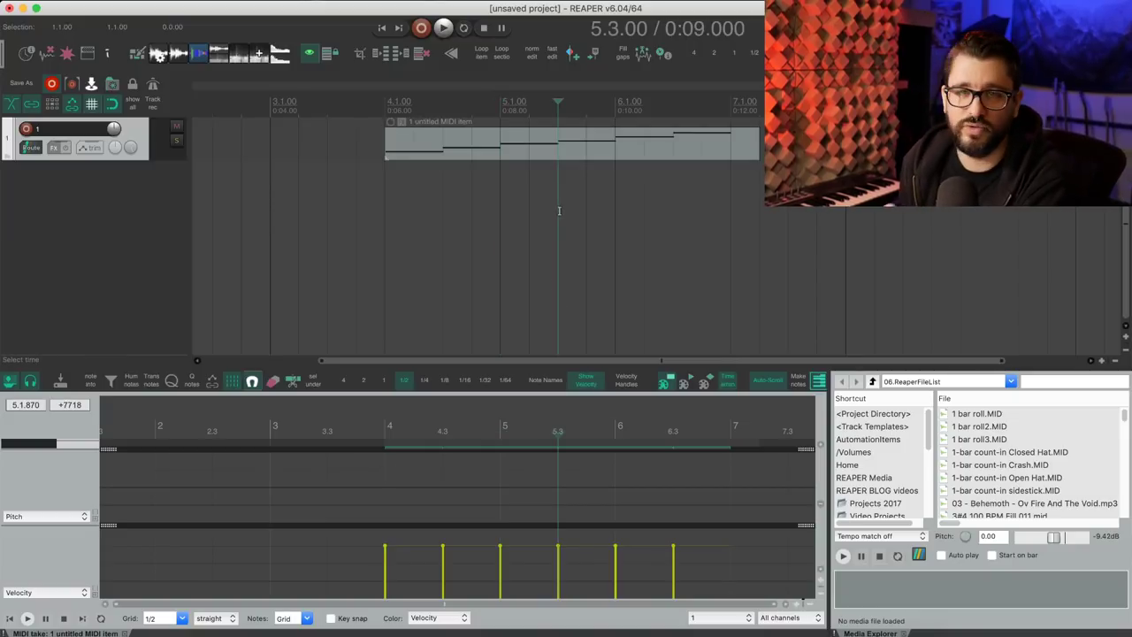
scroll(605, 235, up, 4)
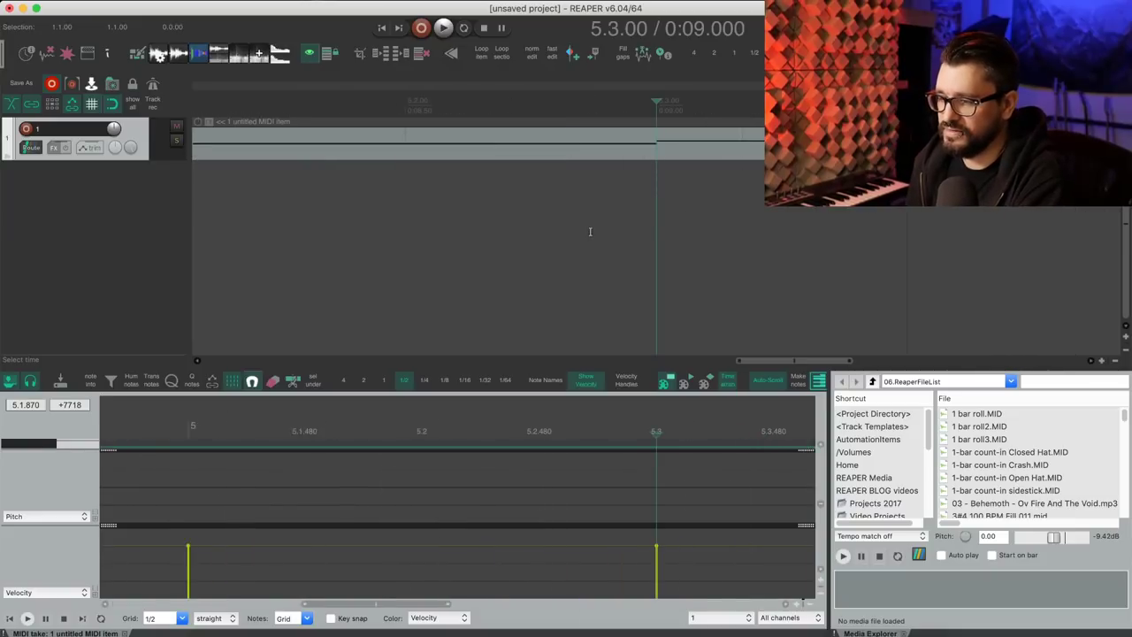
scroll(590, 236, down, 6)
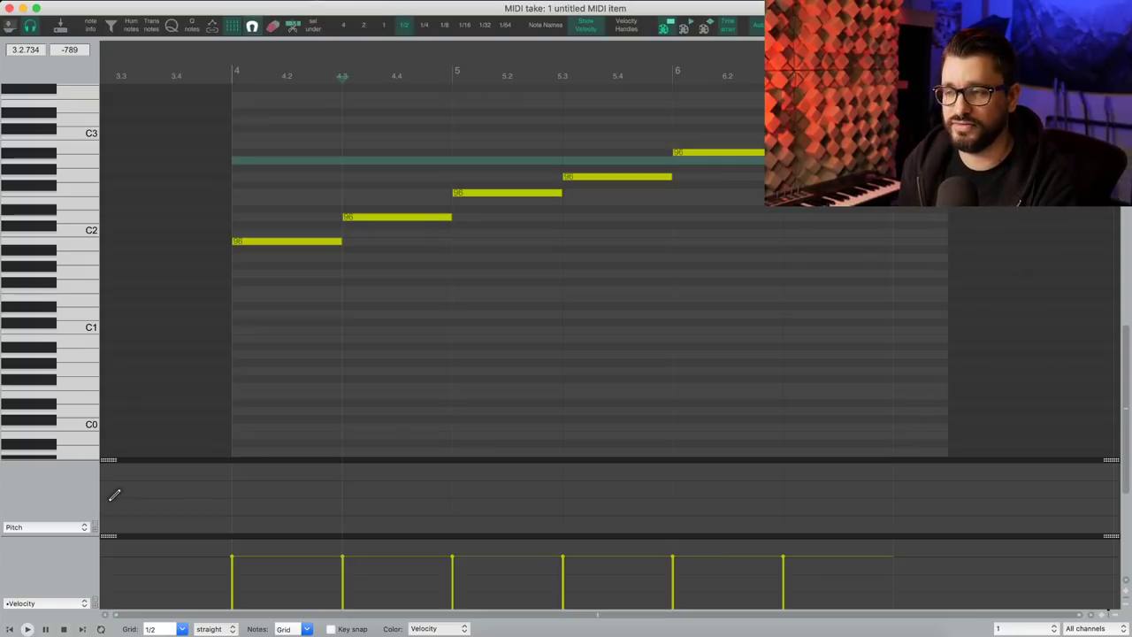
- Enlarge the Pitch lane in the MIDI editor and draw a rising and falling pitch bend curve from bar 5 to bar 7
drag(109, 459, 131, 212)
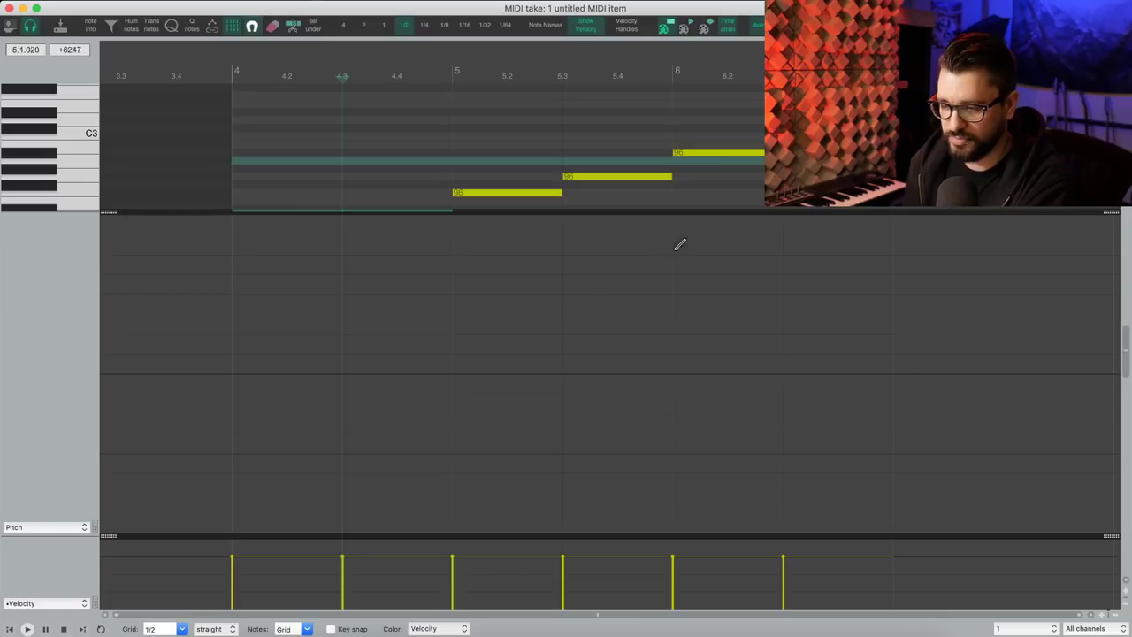
click(453, 375)
drag(453, 376, 679, 343)
drag(781, 341, 910, 353)
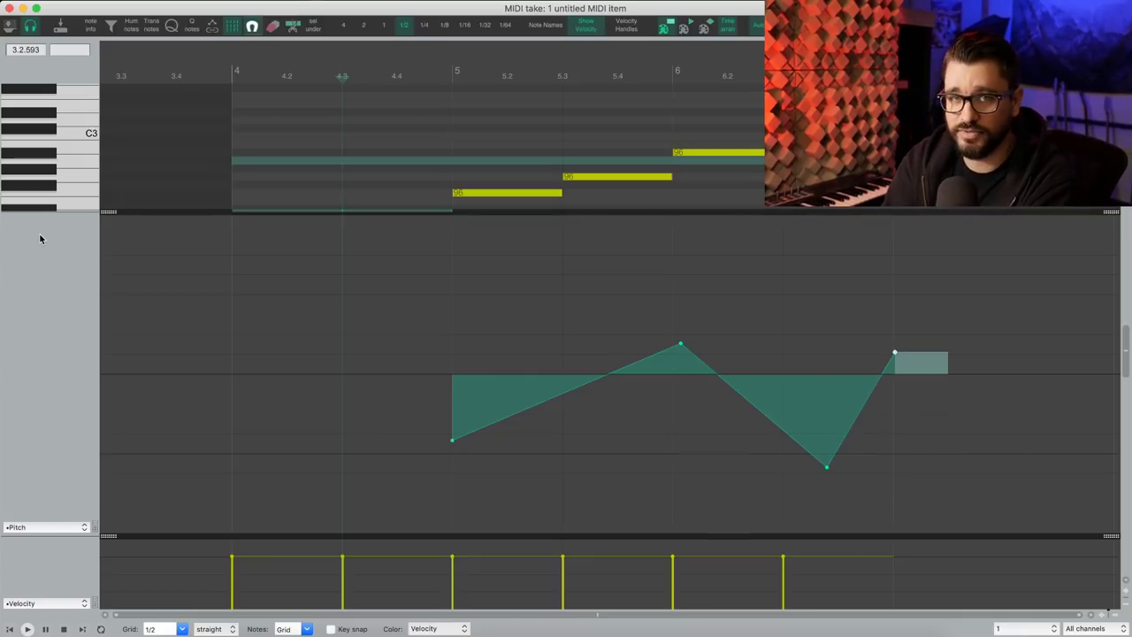
- In the MIDI editor preferences, turn off preventing mouse edits of single CC events from moving past other events
key(super+comma)
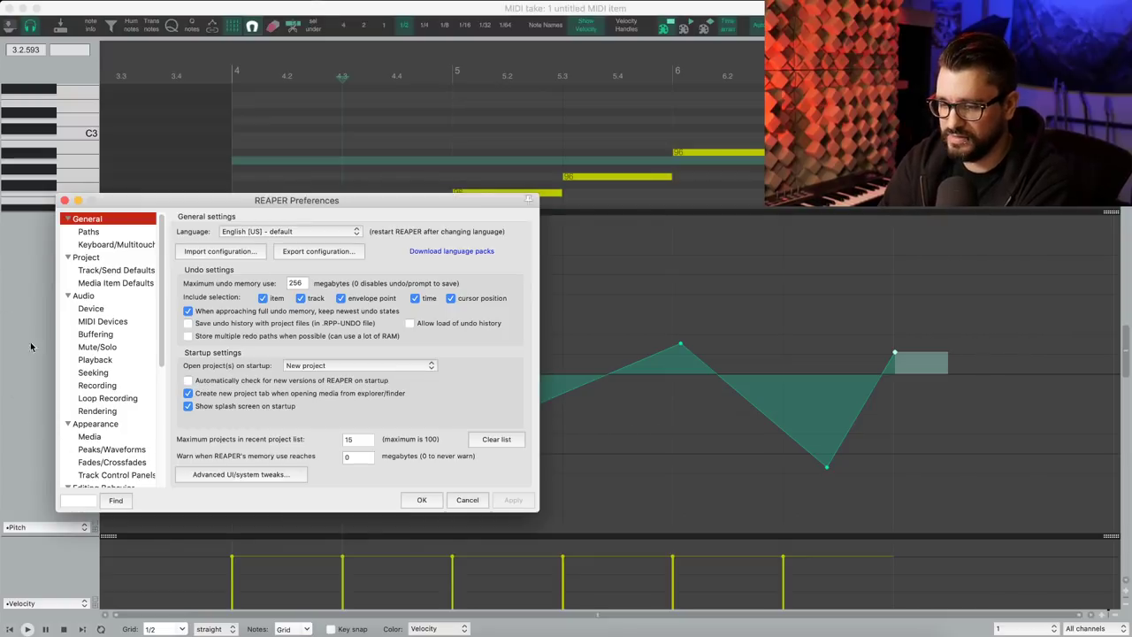
scroll(99, 341, down, 8)
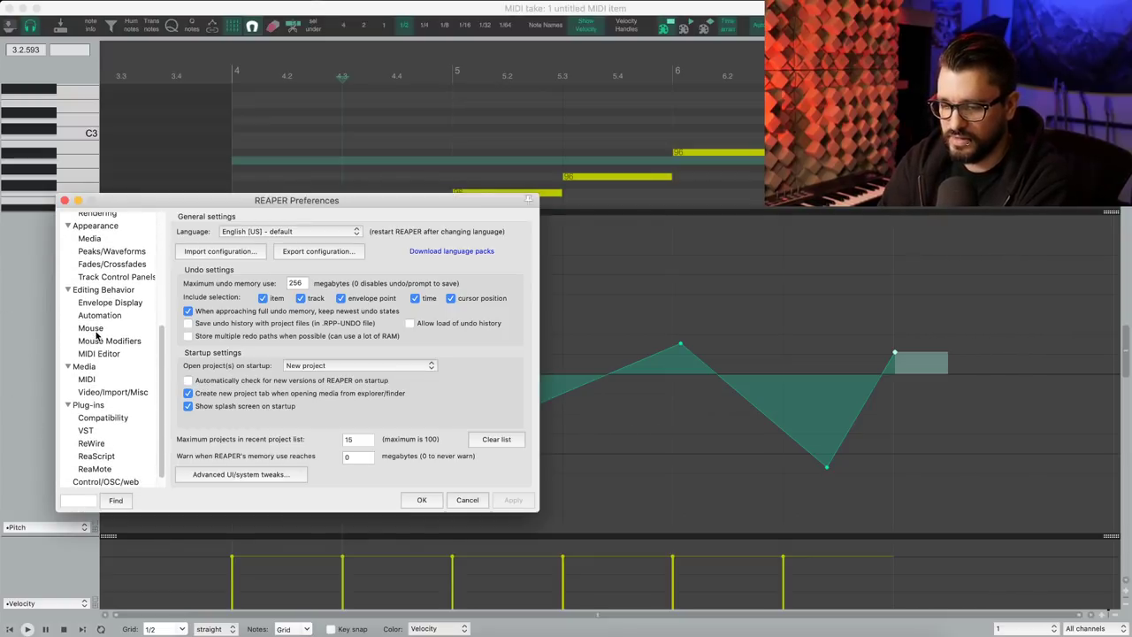
click(105, 349)
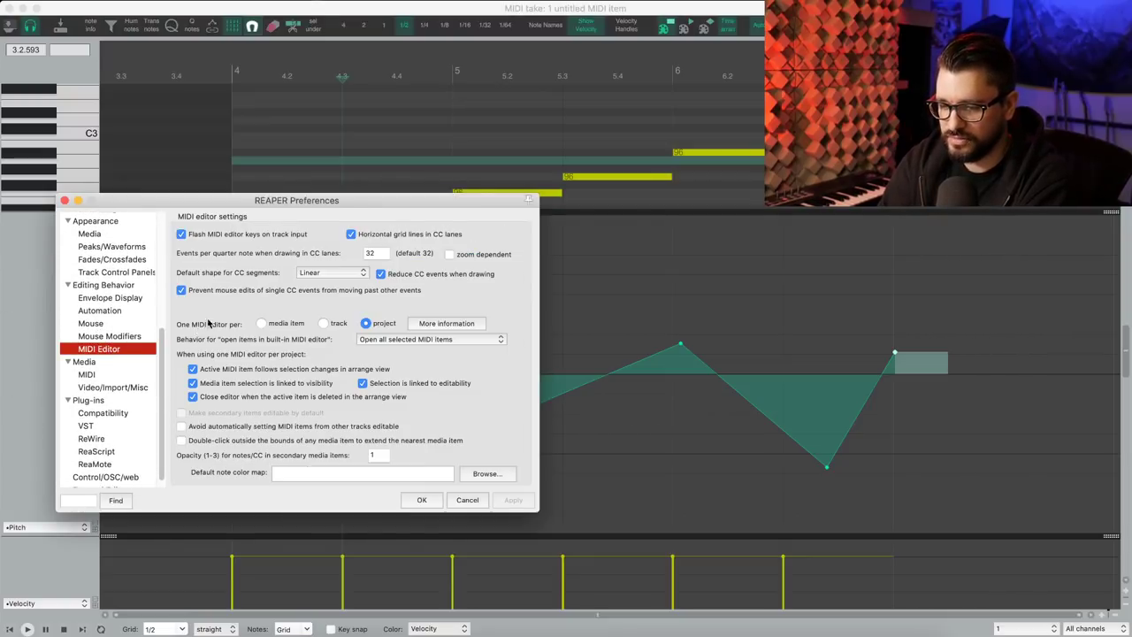
mouse_move(201, 294)
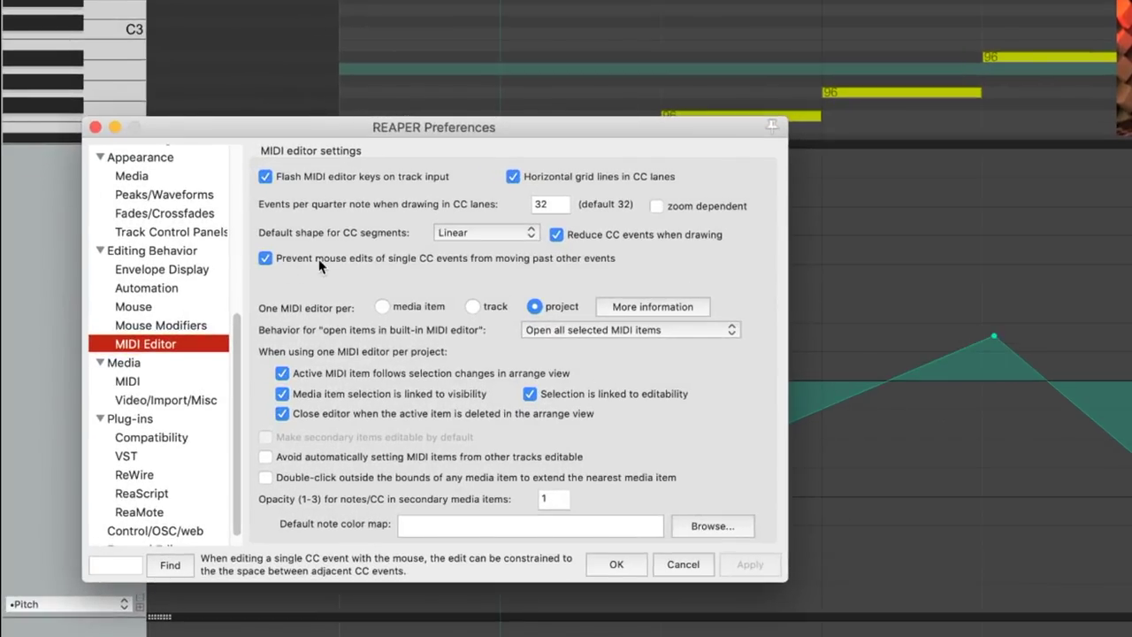
click(393, 259)
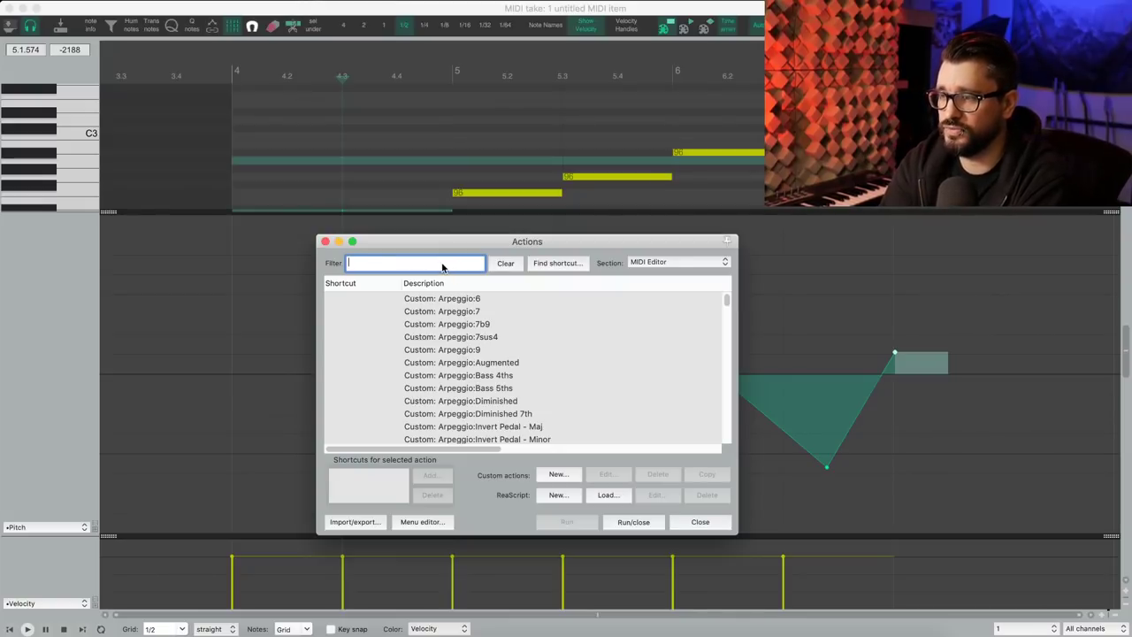
- Search the MIDI editor actions for "prevent" and check the state of the option limiting mouse edits of single CC events
text(prevent)
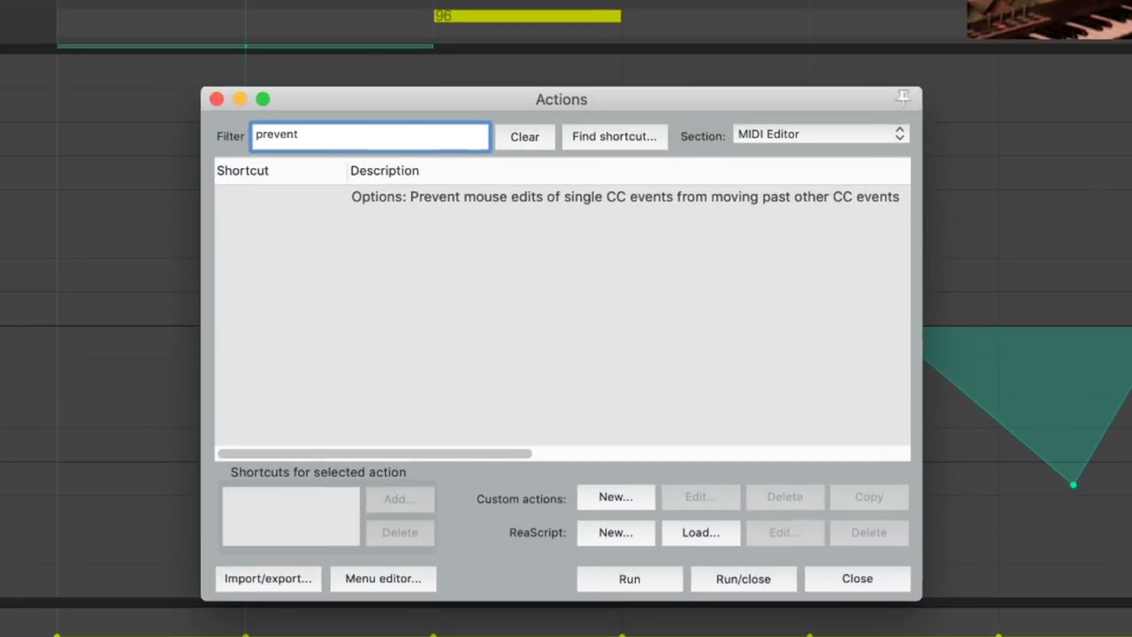
click(589, 195)
scroll(640, 268, right, 8)
scroll(644, 274, right, 2)
scroll(817, 253, right, 2)
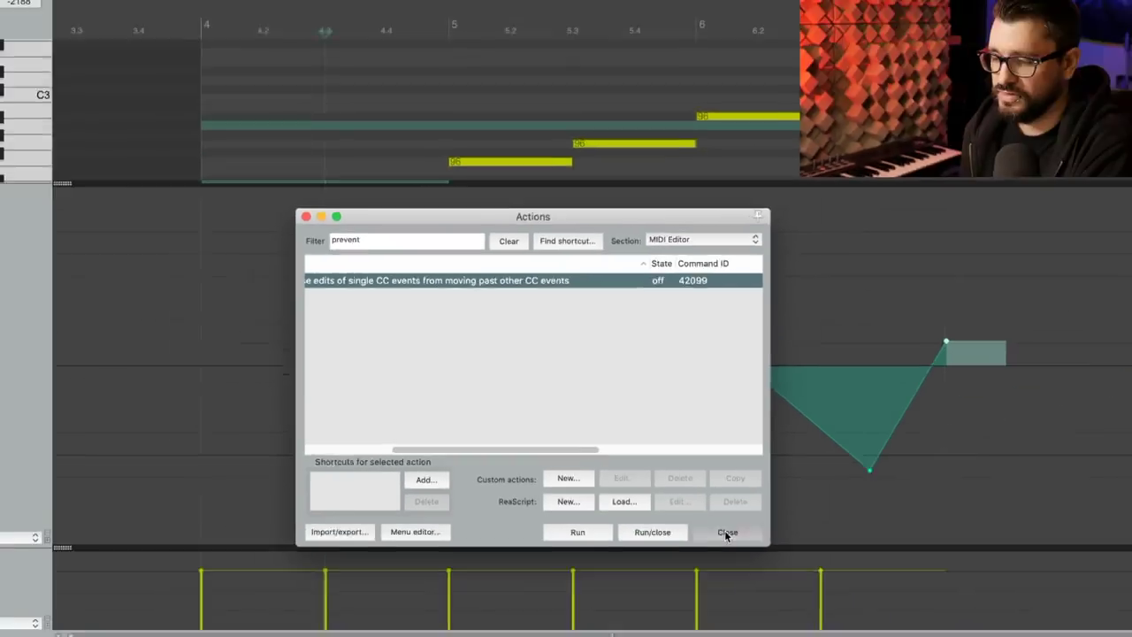
click(856, 578)
- Move the lowest pitch bend point earlier in two stages, to shortly after the start of bar 6
drag(1073, 484, 1006, 474)
drag(785, 460, 761, 451)
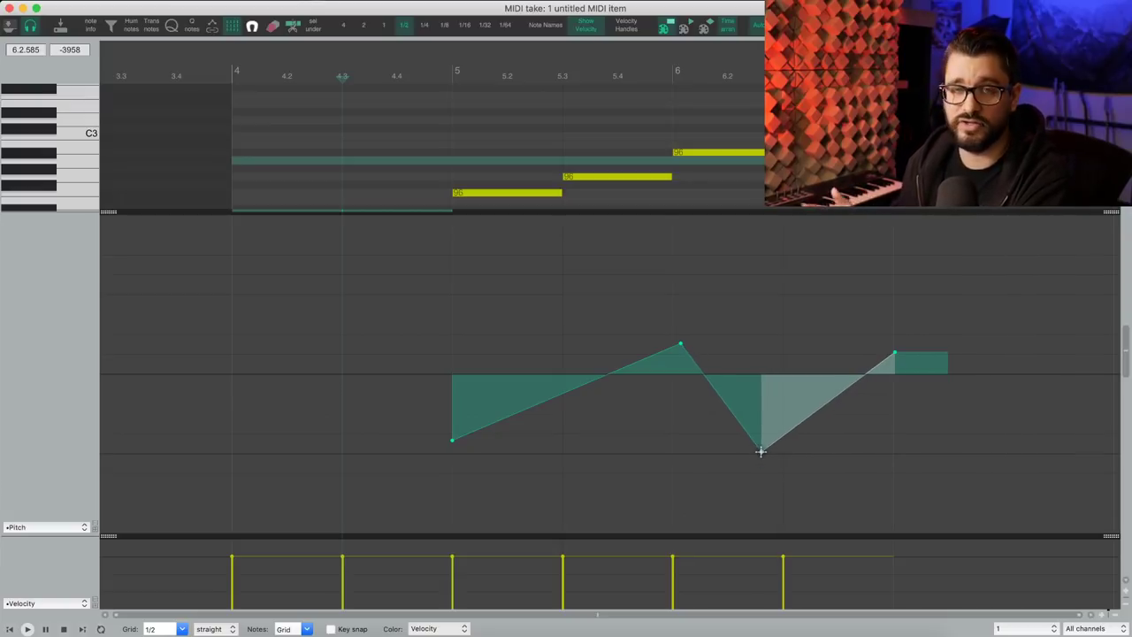
drag(761, 452, 719, 444)
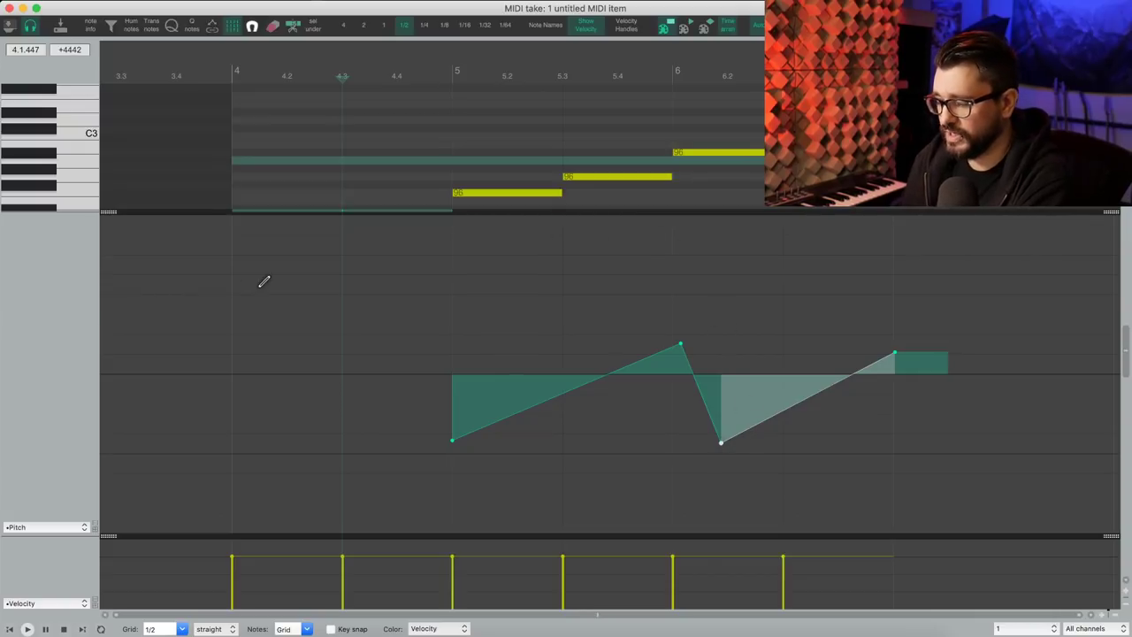
- Run the action "Options: Prevent mouse edits of single CC events from moving past other CC events"
key(question)
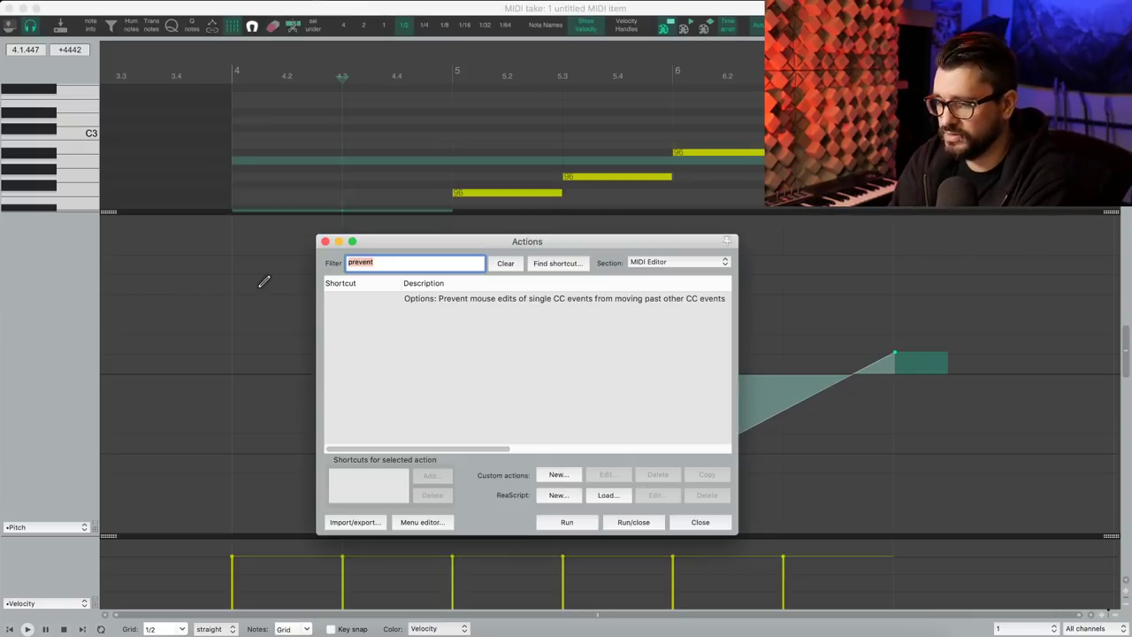
click(457, 299)
click(649, 528)
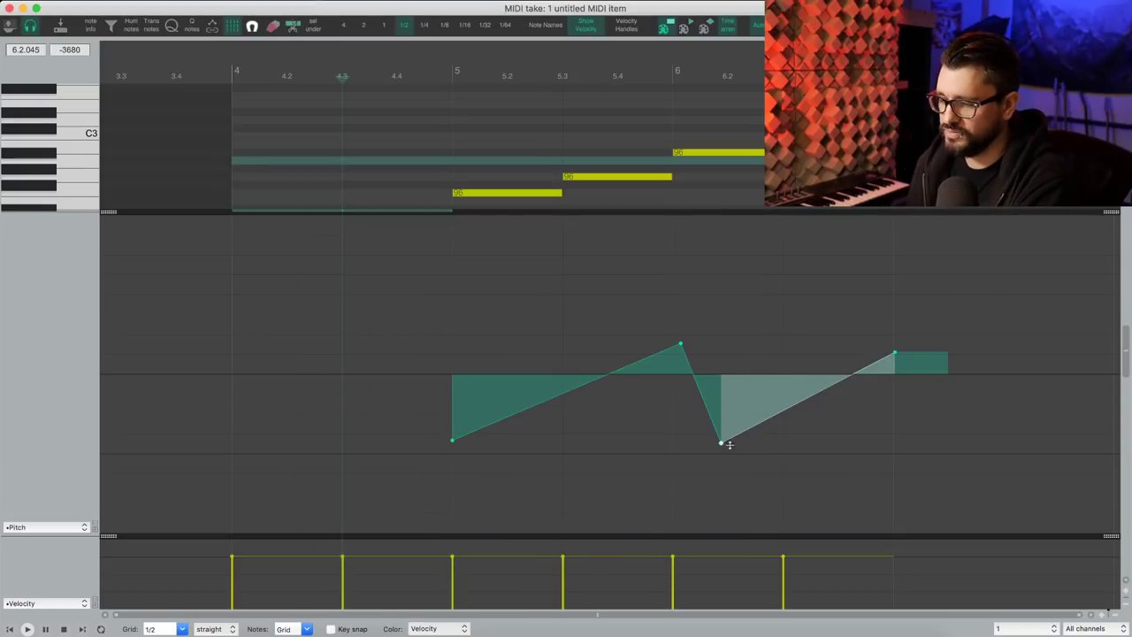
- Try to move the lowest pitch bend point and the peak past each other, leaving them close together between 5.4 and bar 6
drag(720, 442, 486, 451)
drag(681, 345, 627, 330)
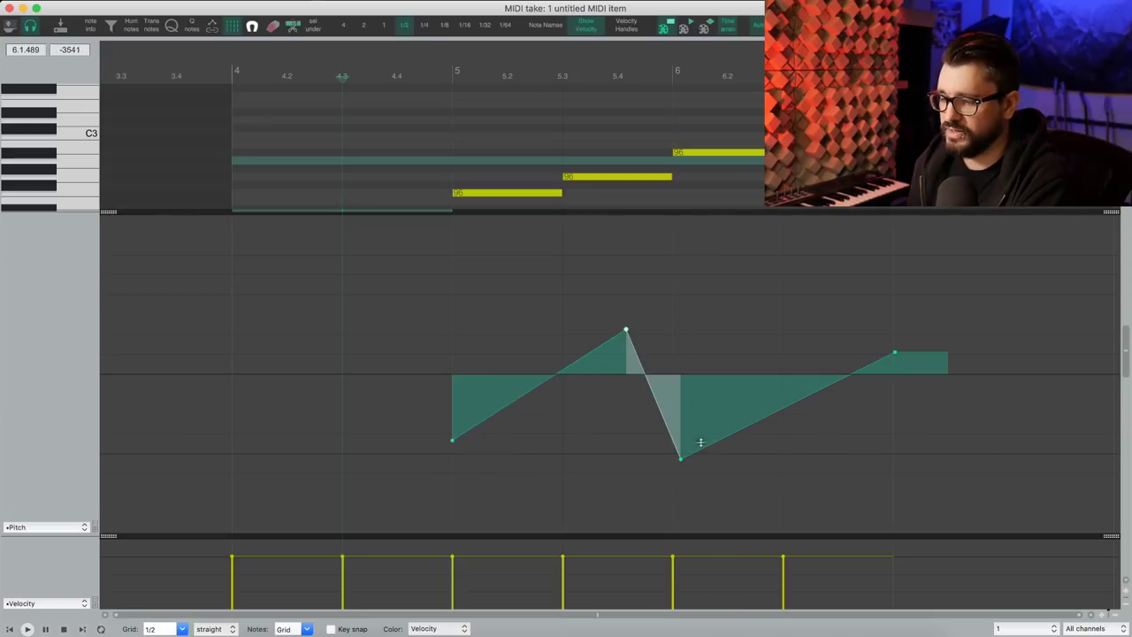
drag(681, 458, 576, 460)
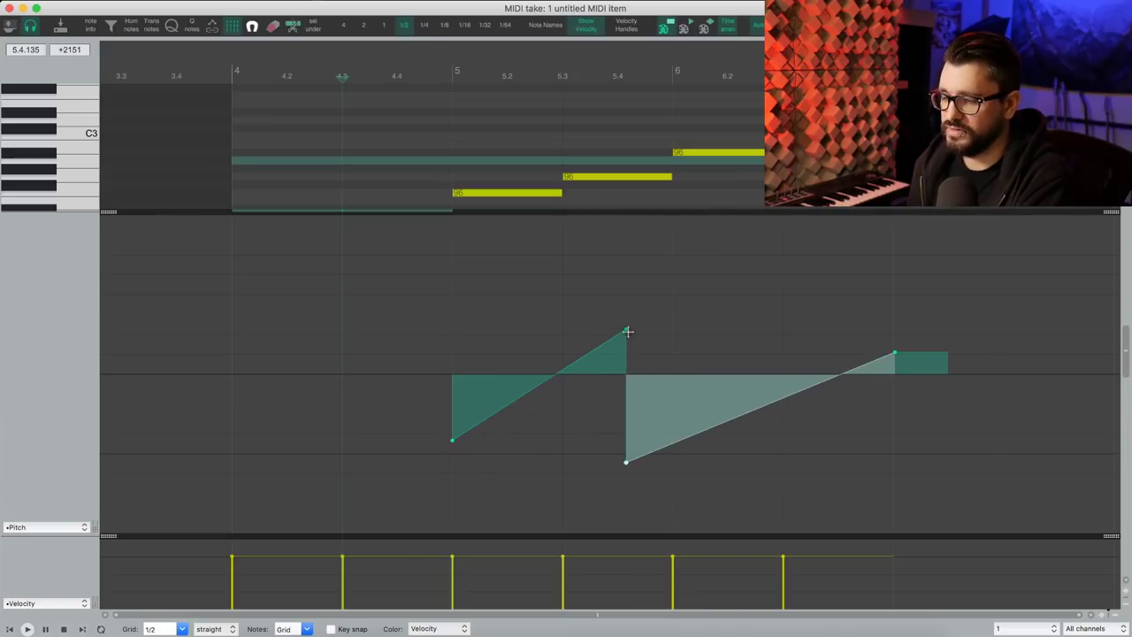
drag(627, 330, 697, 292)
drag(627, 461, 646, 499)
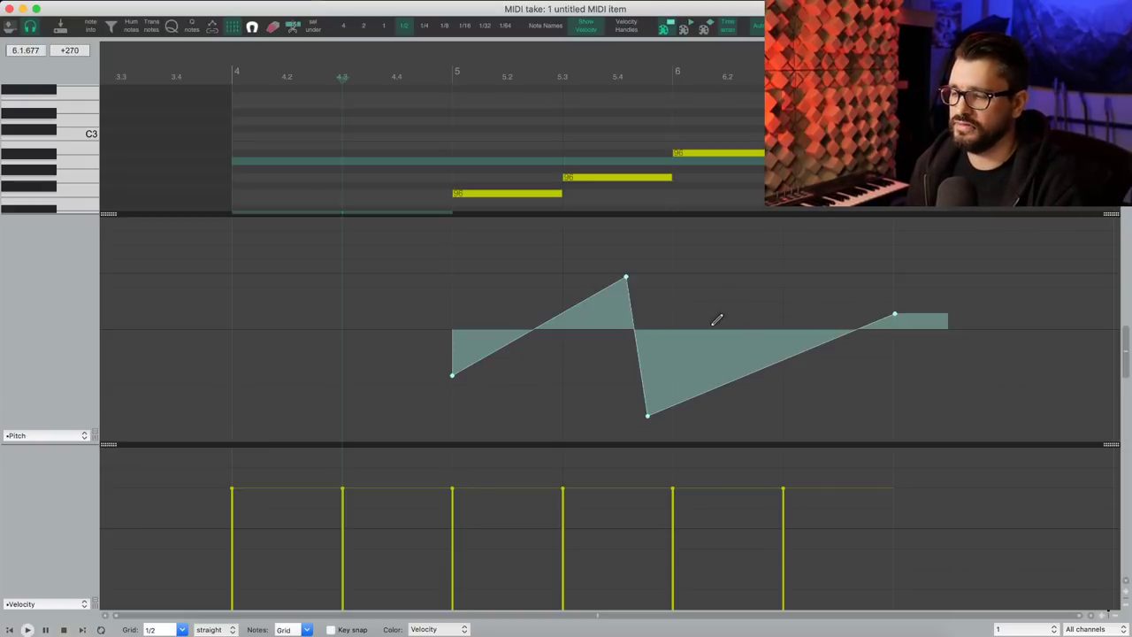
- Enlarge track 1 in the arrange view, show its volume envelope and draw a fluctuating curve from bar 4 to about 6.3
click(8, 10)
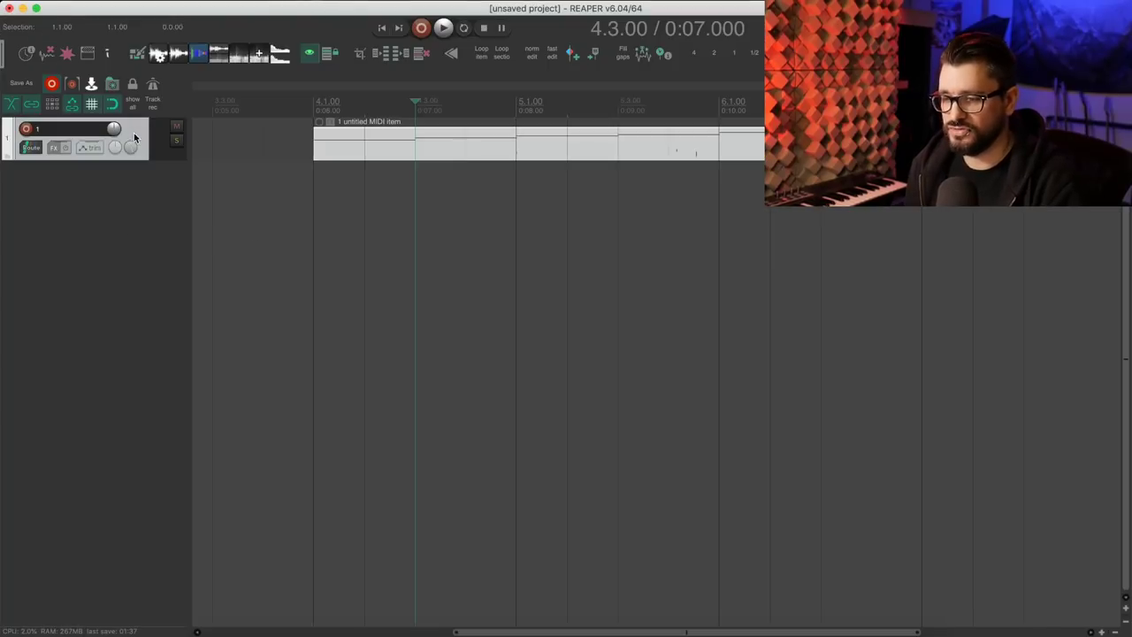
drag(176, 160, 176, 258)
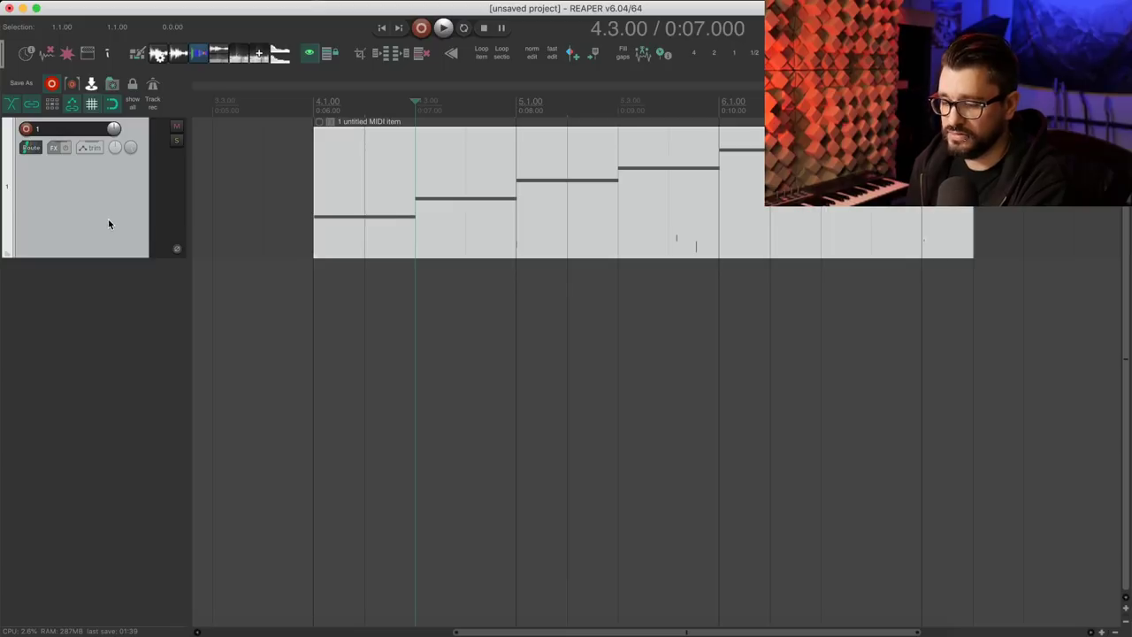
key(v)
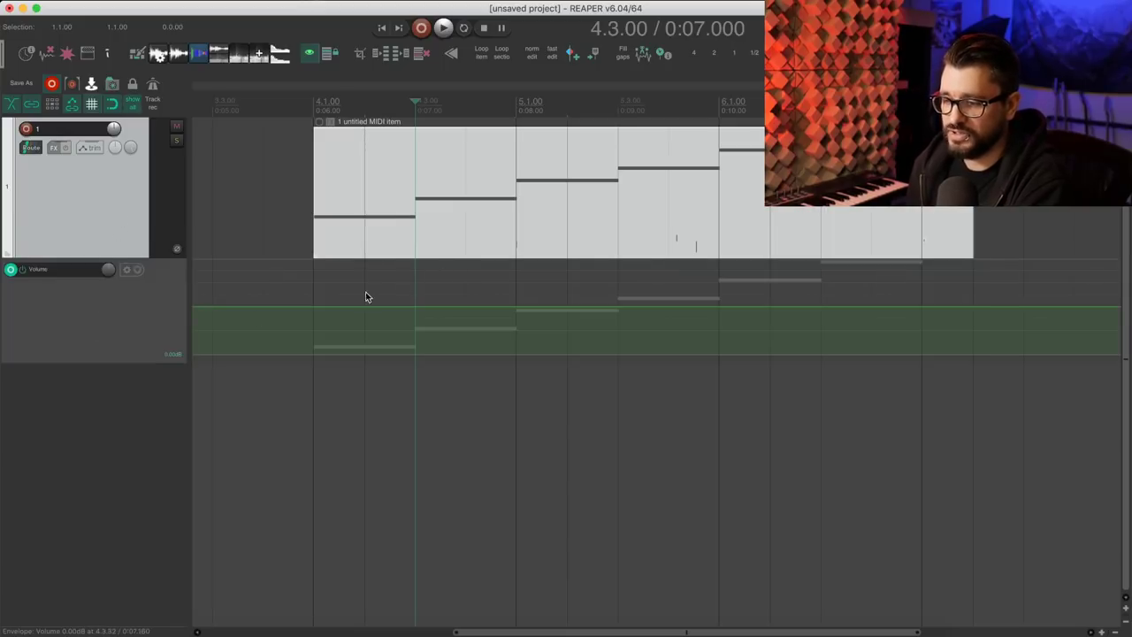
mouse_move(305, 310)
mouse_down()
mouse_move(379, 284)
mouse_move(637, 318)
mouse_move(855, 294)
mouse_move(861, 308)
mouse_up()
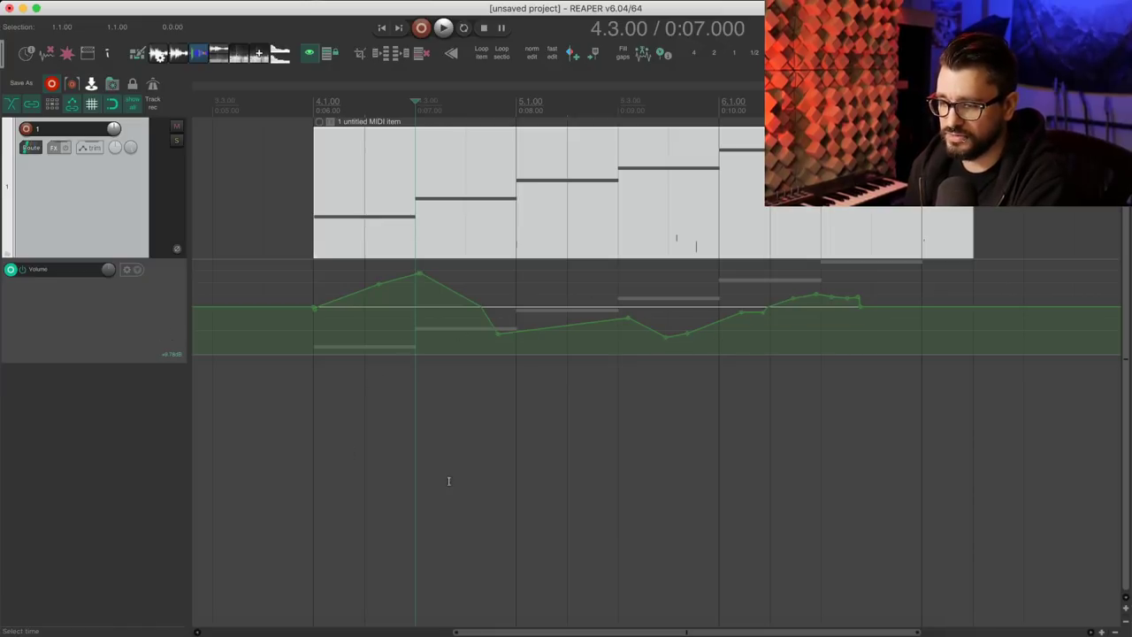
- Add two longer copies of the MIDI item on track 1, covering about bars 9 to 17 and 19 to 28
click(442, 239)
scroll(442, 241, down, 6)
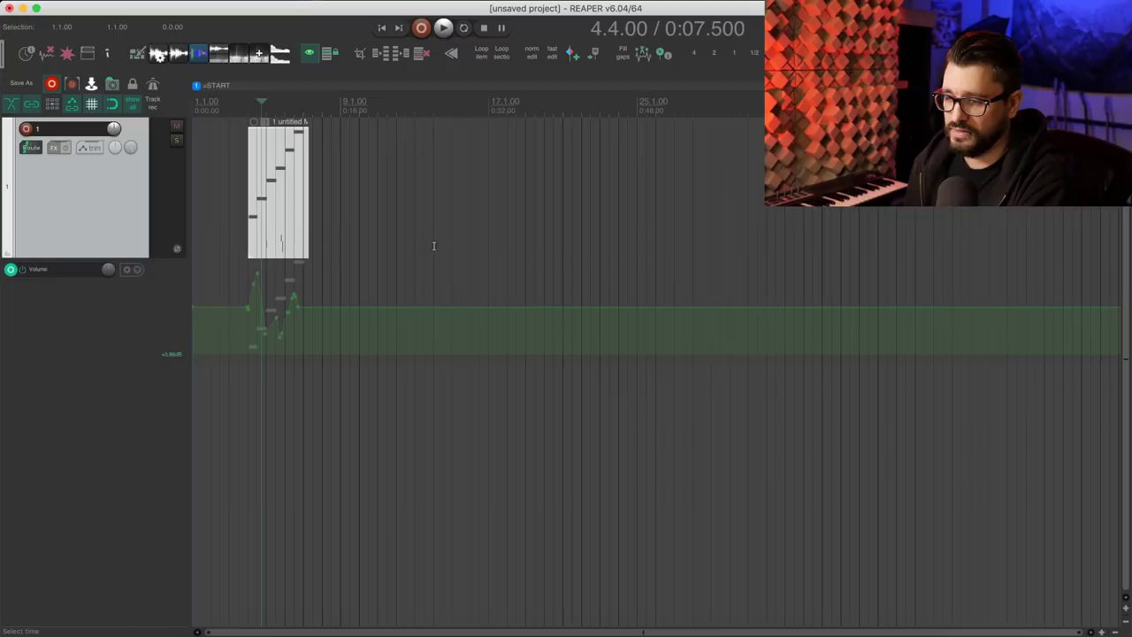
drag(354, 186, 701, 199)
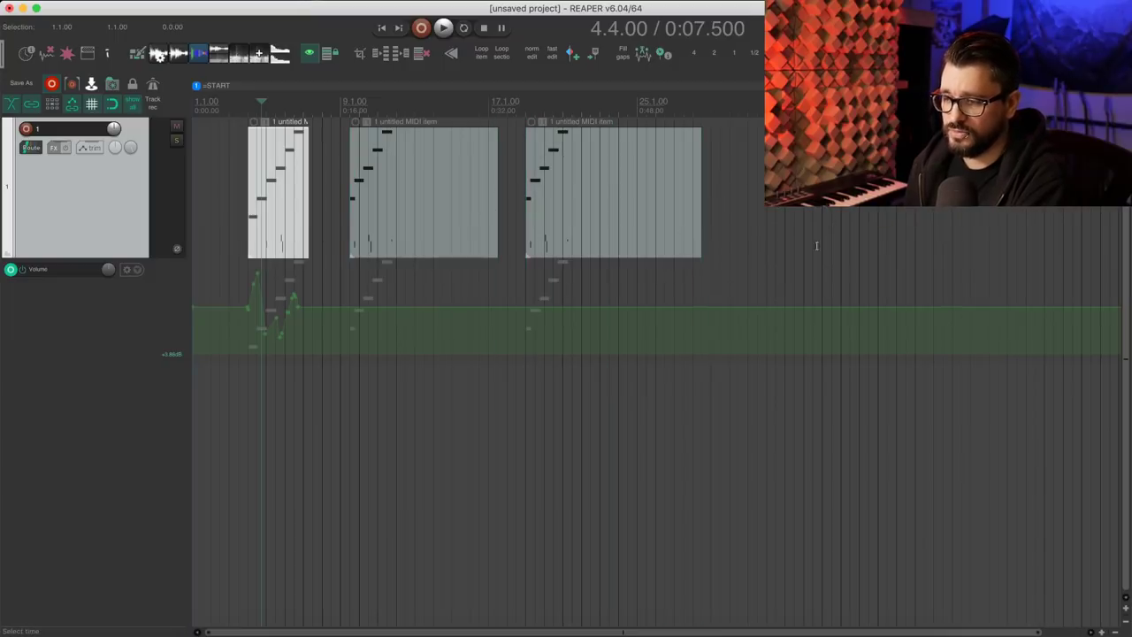
click(831, 227)
- Open all three MIDI items of track 1 in the MIDI editor and select all events of the Velocity lane, then the Pitch lane
double_click(105, 205)
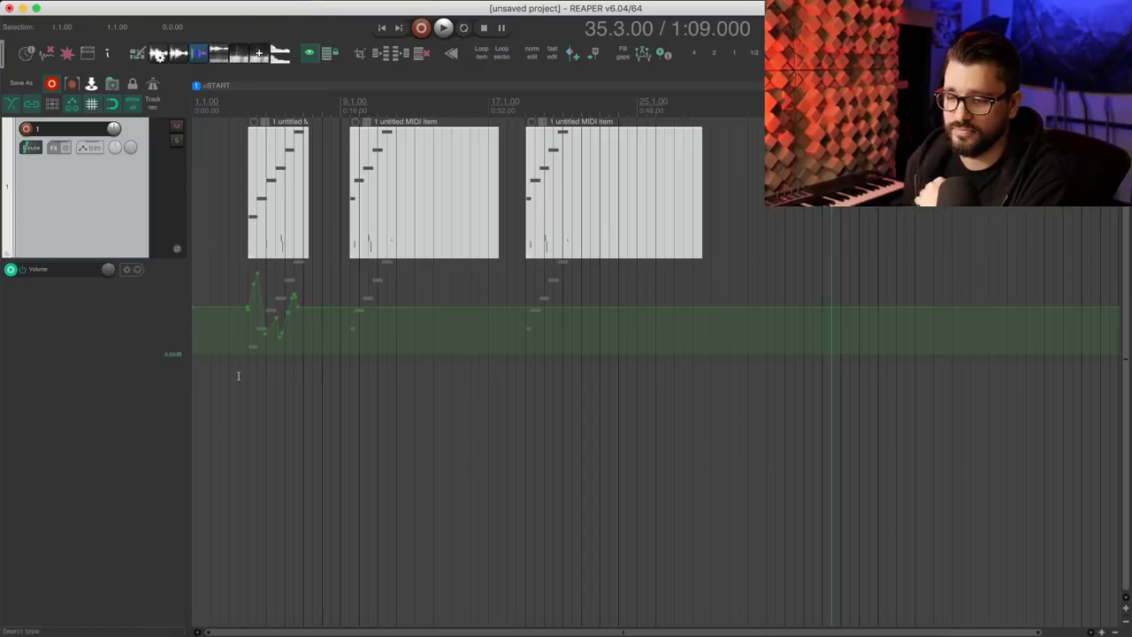
double_click(607, 212)
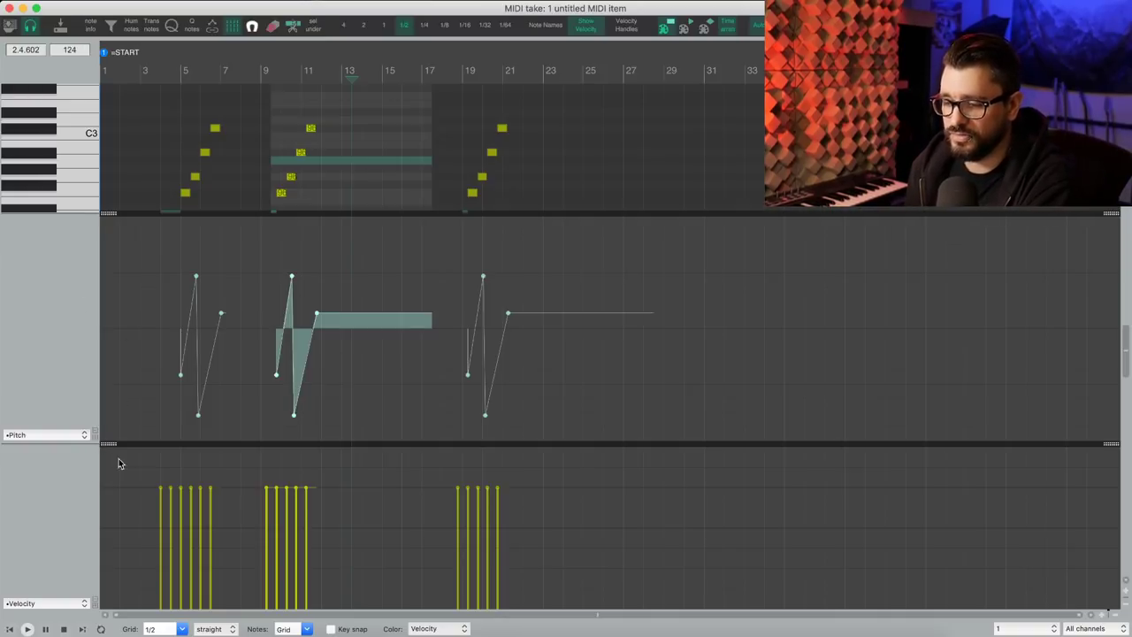
double_click(83, 479)
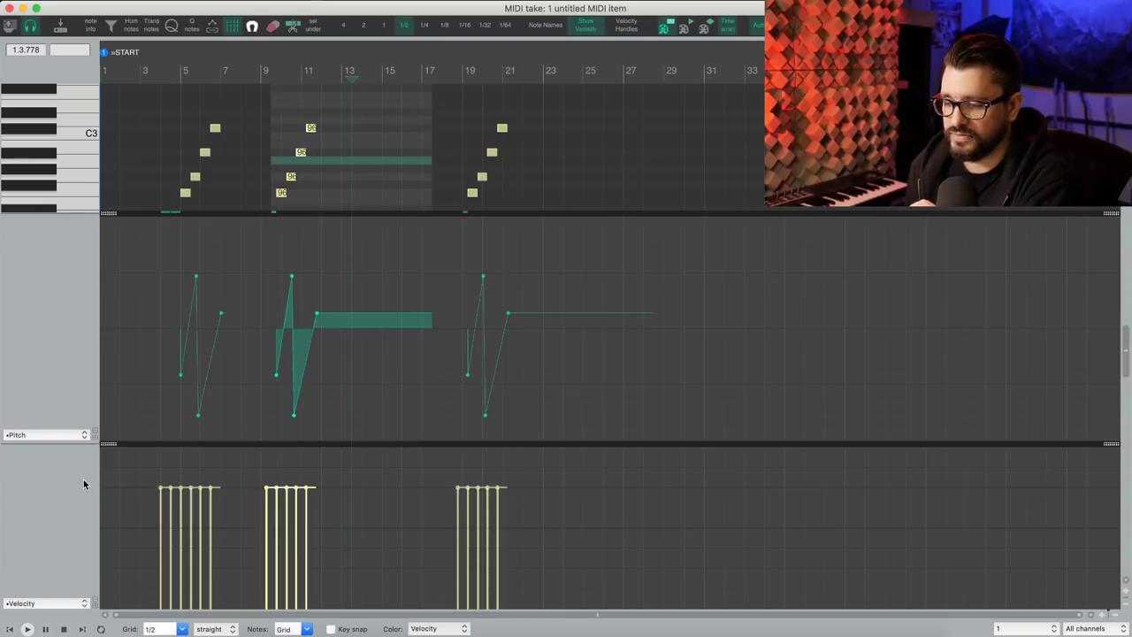
double_click(62, 339)
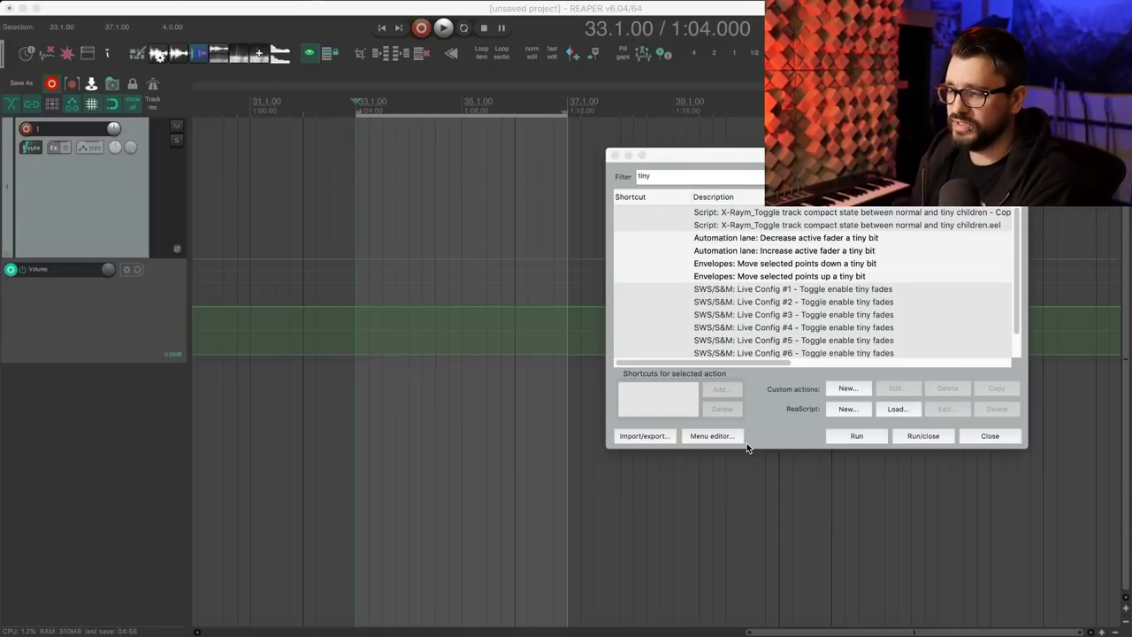
- Review the "tiny bit" actions for moving the active automation lane fader and the selected envelope points up or down
drag(677, 159, 298, 124)
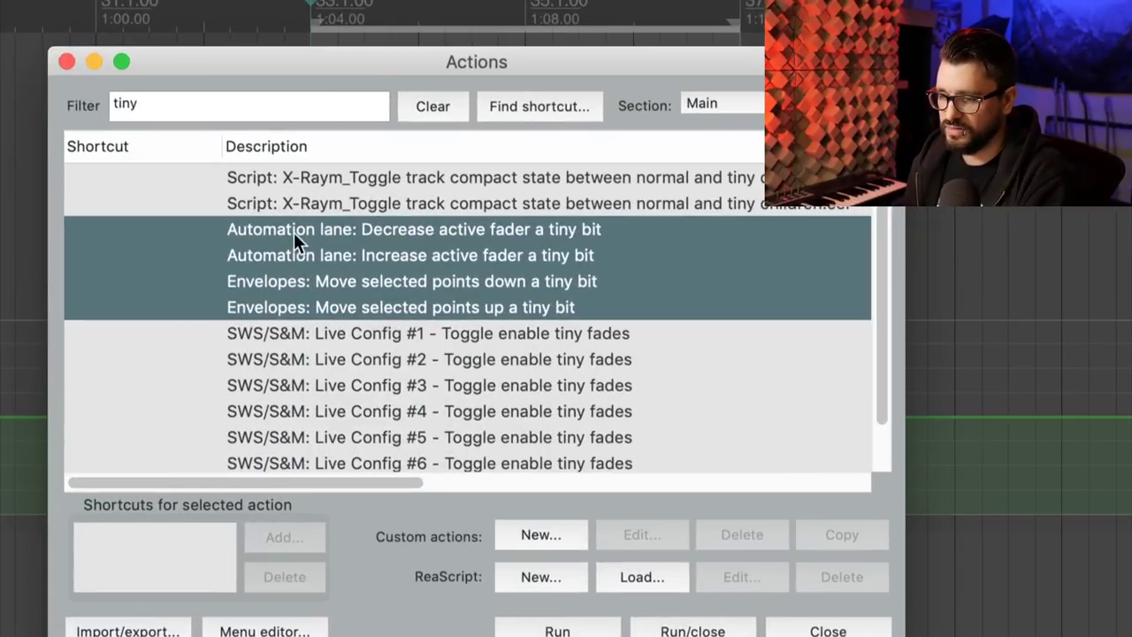
click(387, 232)
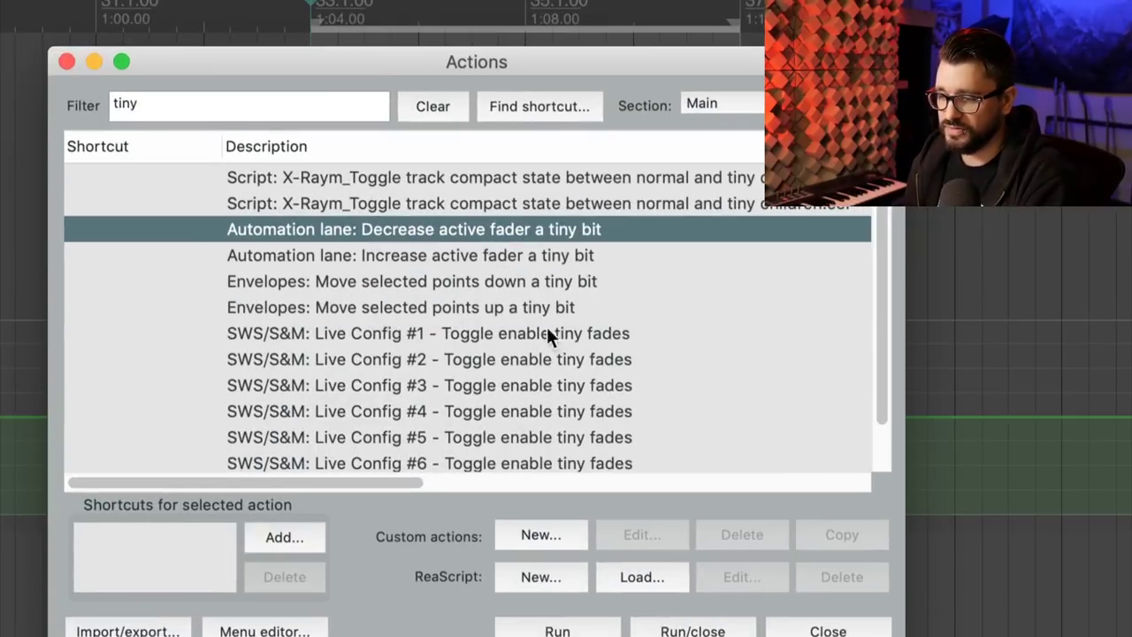
click(437, 256)
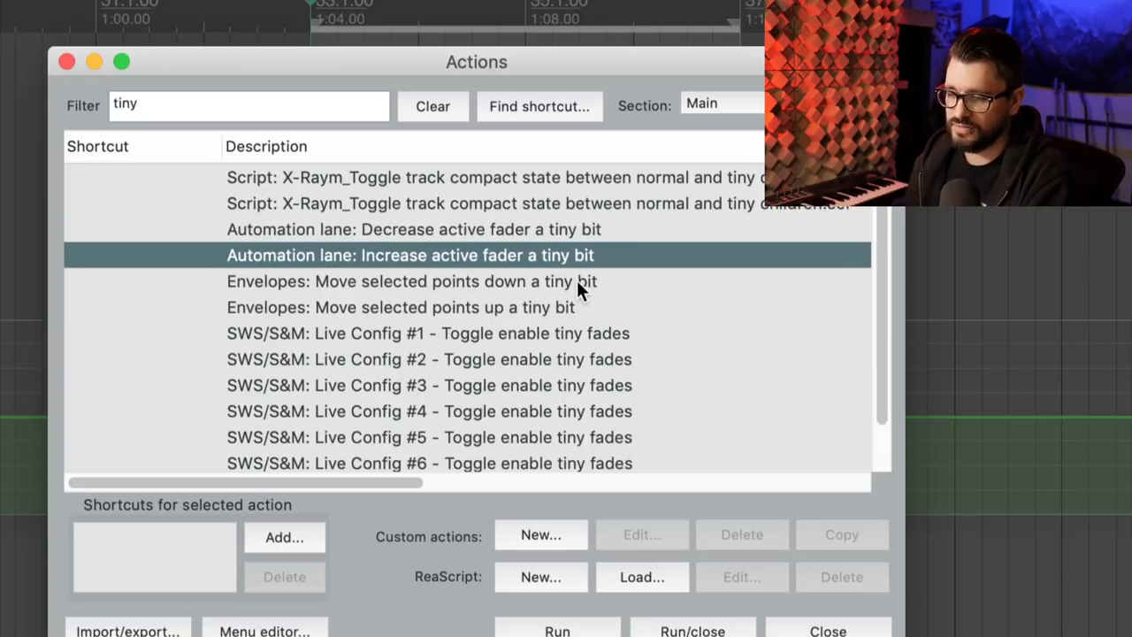
click(509, 274)
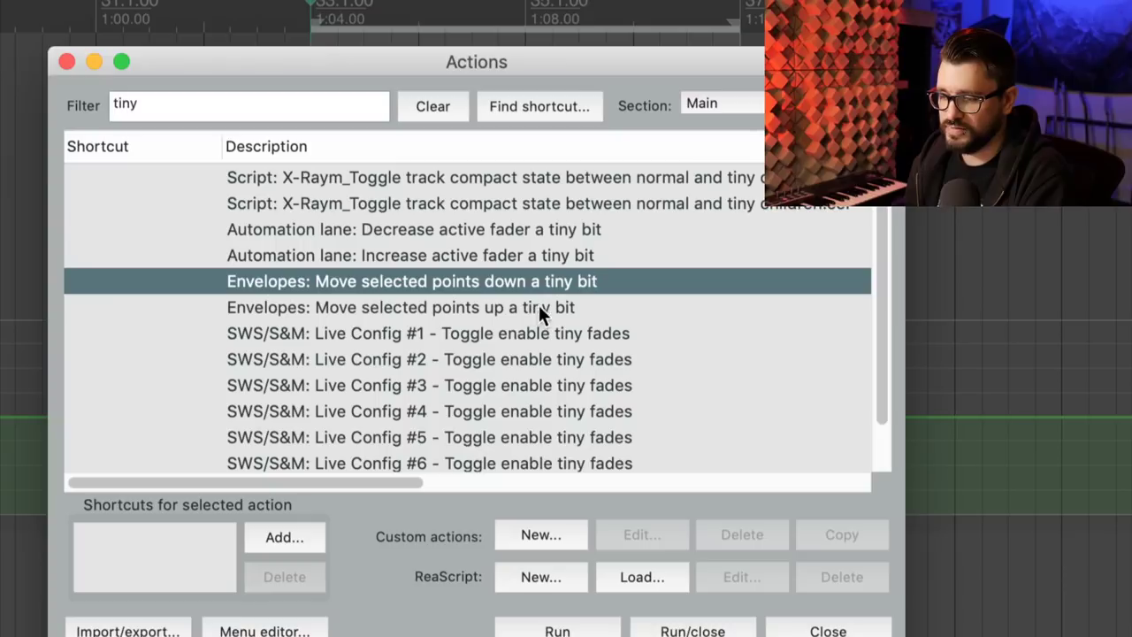
click(630, 309)
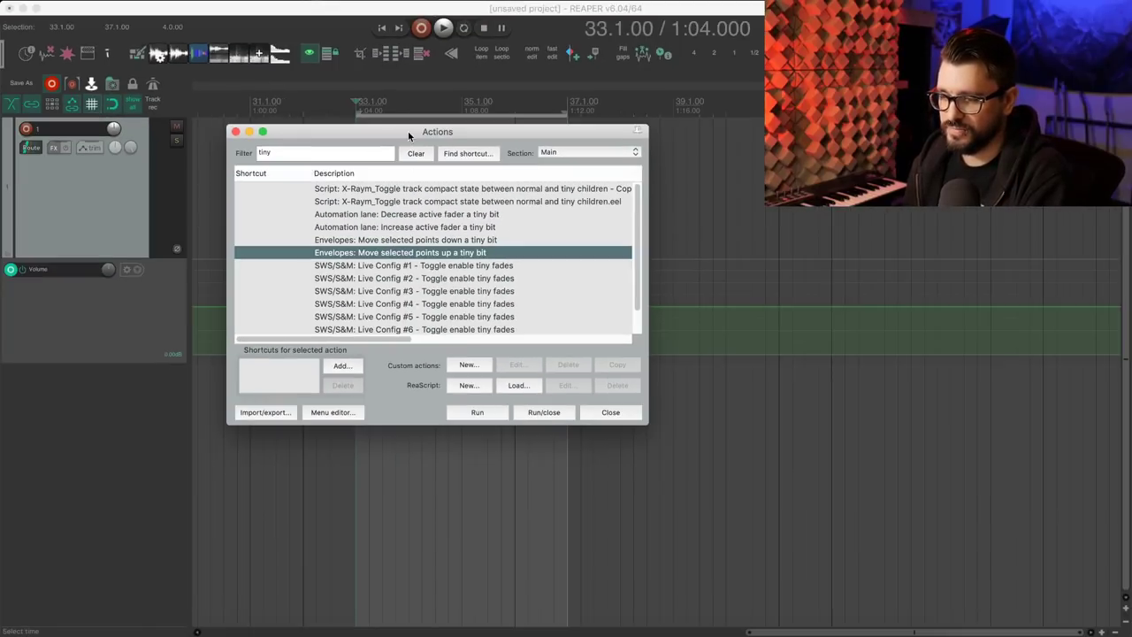
- Lower the track's volume envelope at 33.1.00 to -1.00 dB by repeatedly running "Automation lane: Decrease active fader a tiny bit"
drag(407, 132, 443, 293)
click(461, 378)
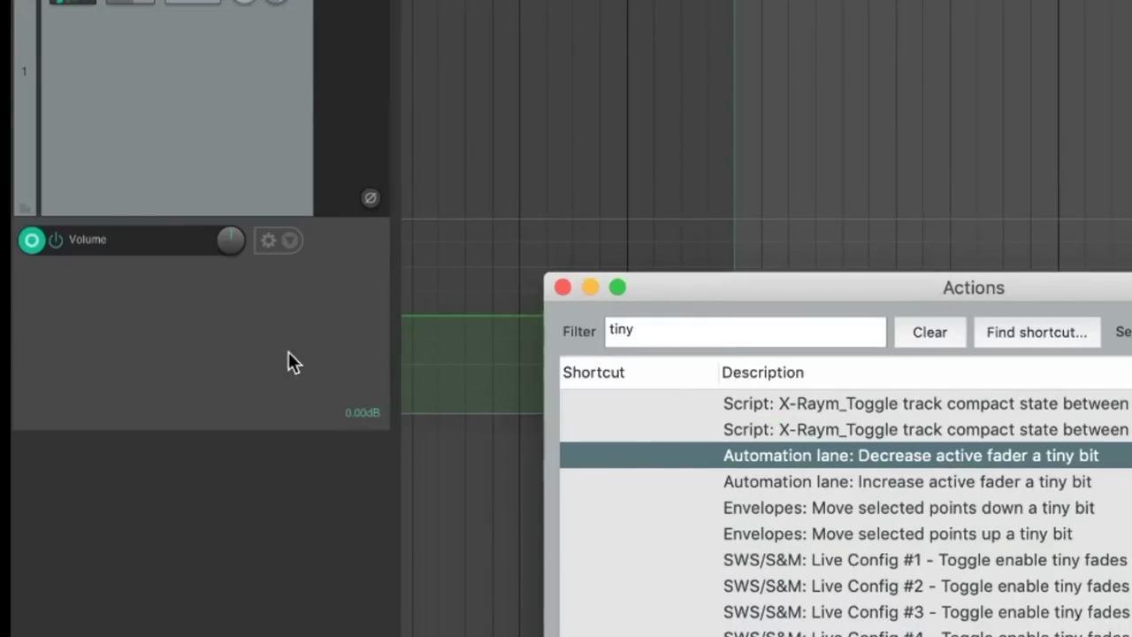
click(190, 227)
drag(676, 280, 822, 460)
click(323, 291)
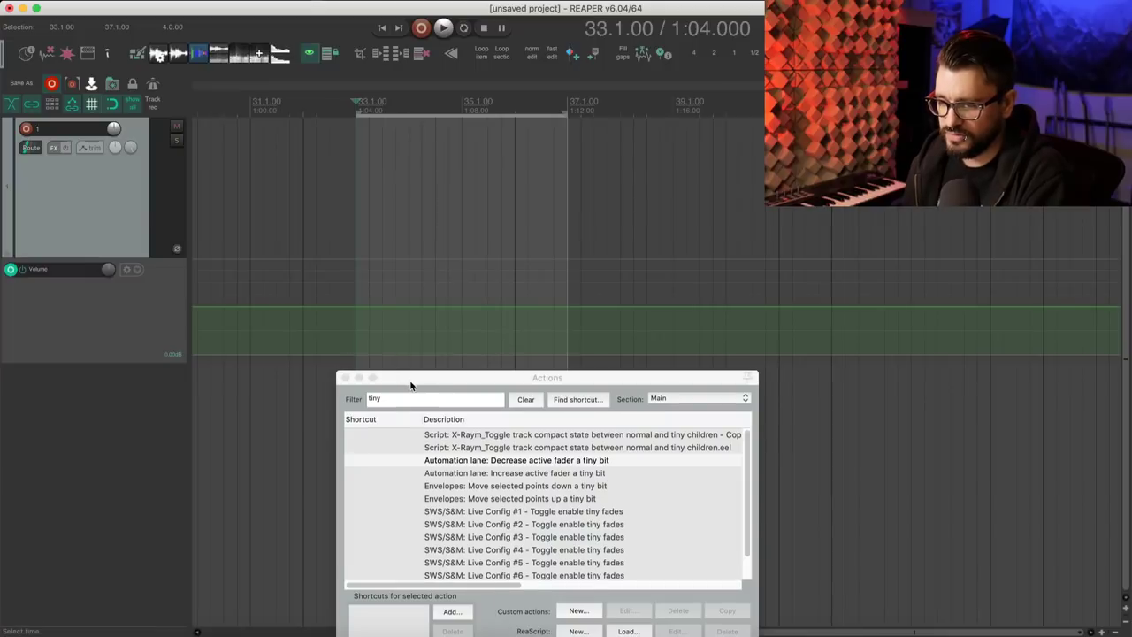
drag(838, 464, 1072, 146)
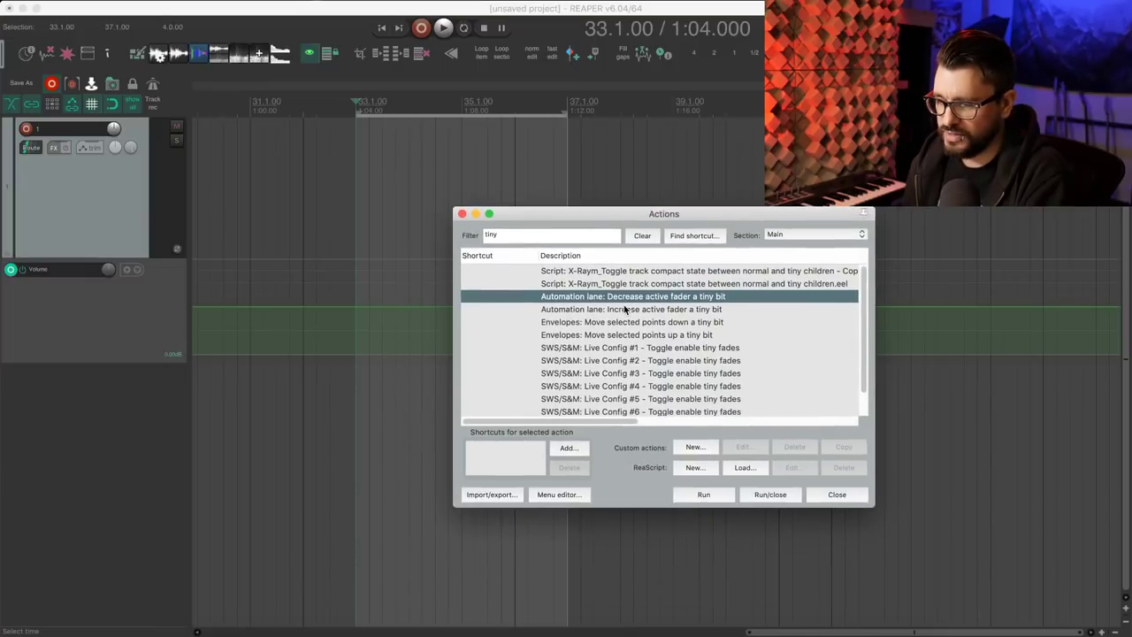
click(704, 494)
click(322, 322)
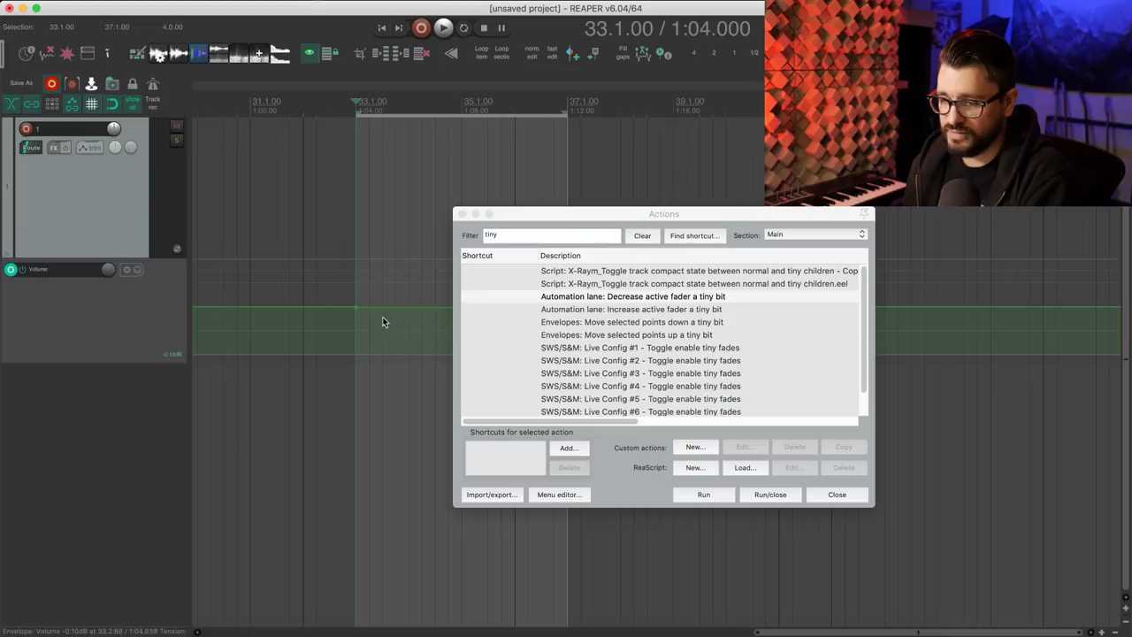
click(704, 494)
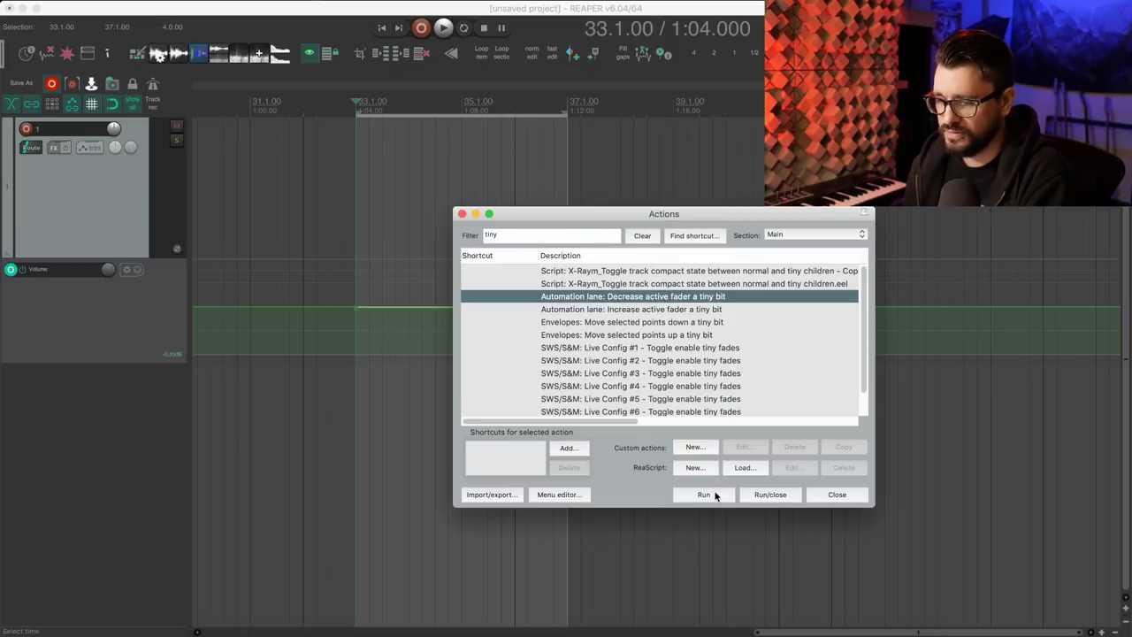
click(715, 495)
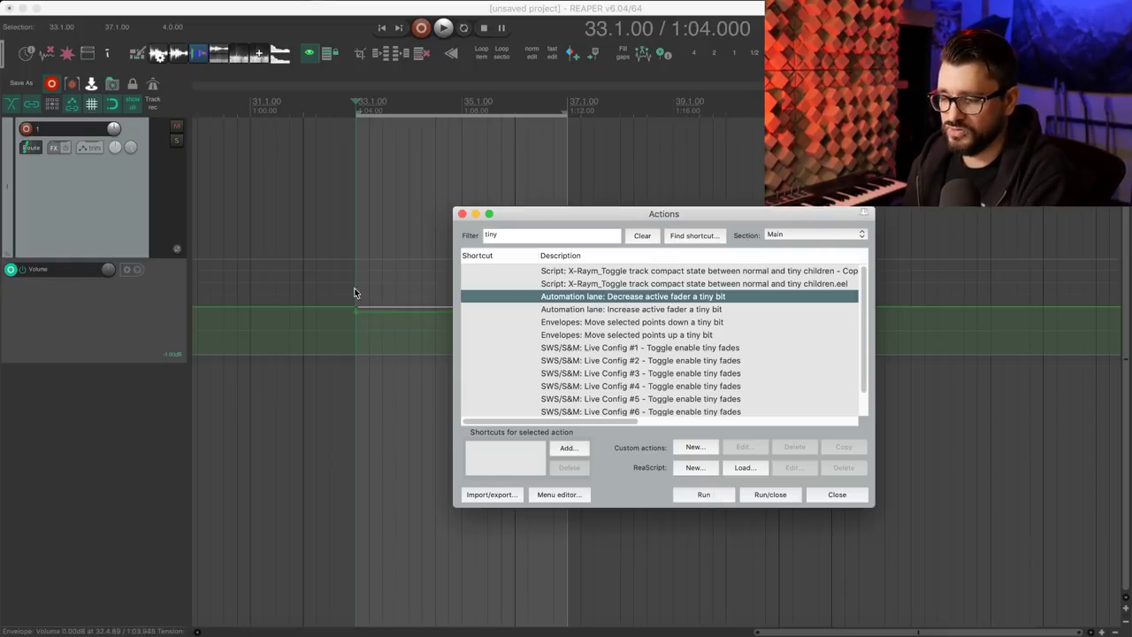
- Filter the actions by "bit" and lower the volume envelope points between 33.1.00 and 37.1.00 with "Item edit: Move items/envelope points down one track/a bit"
drag(558, 216, 579, 199)
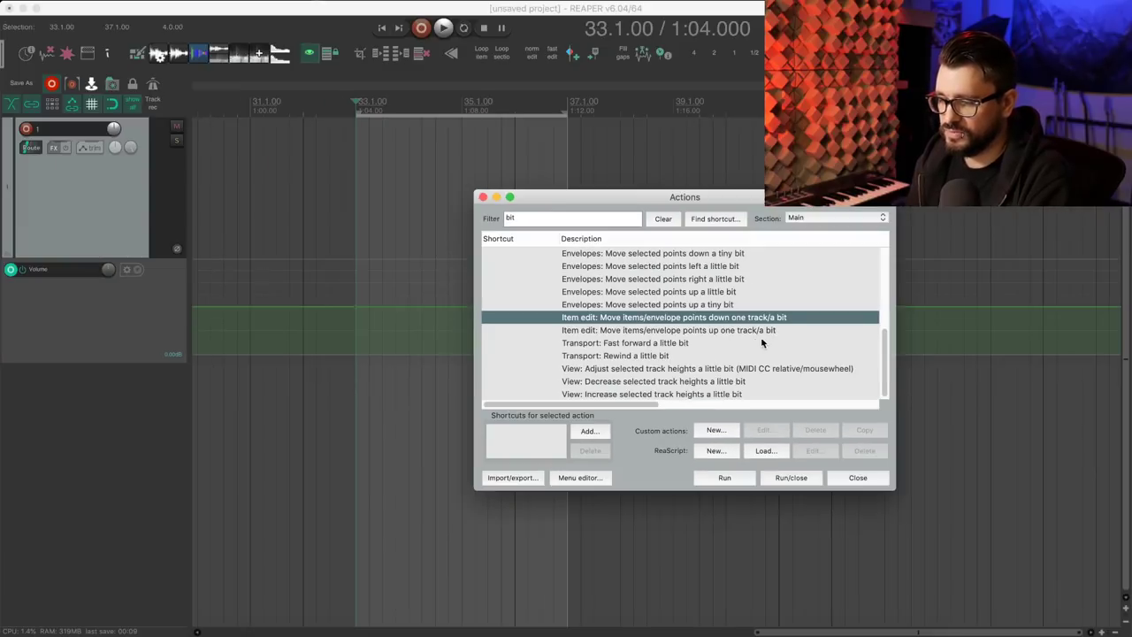
click(738, 475)
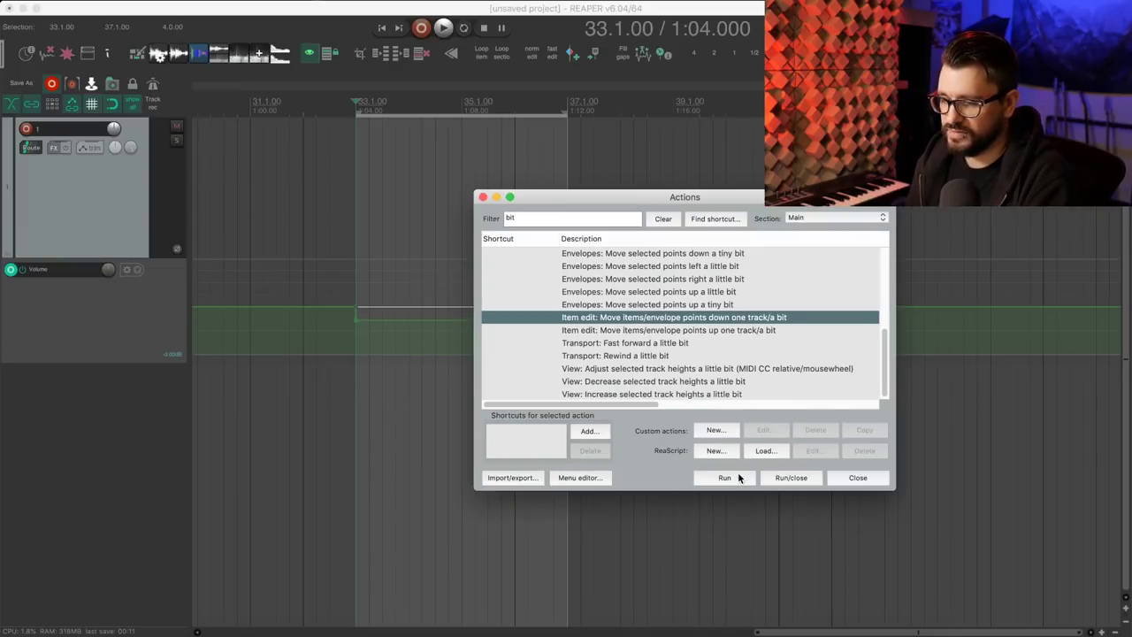
click(725, 266)
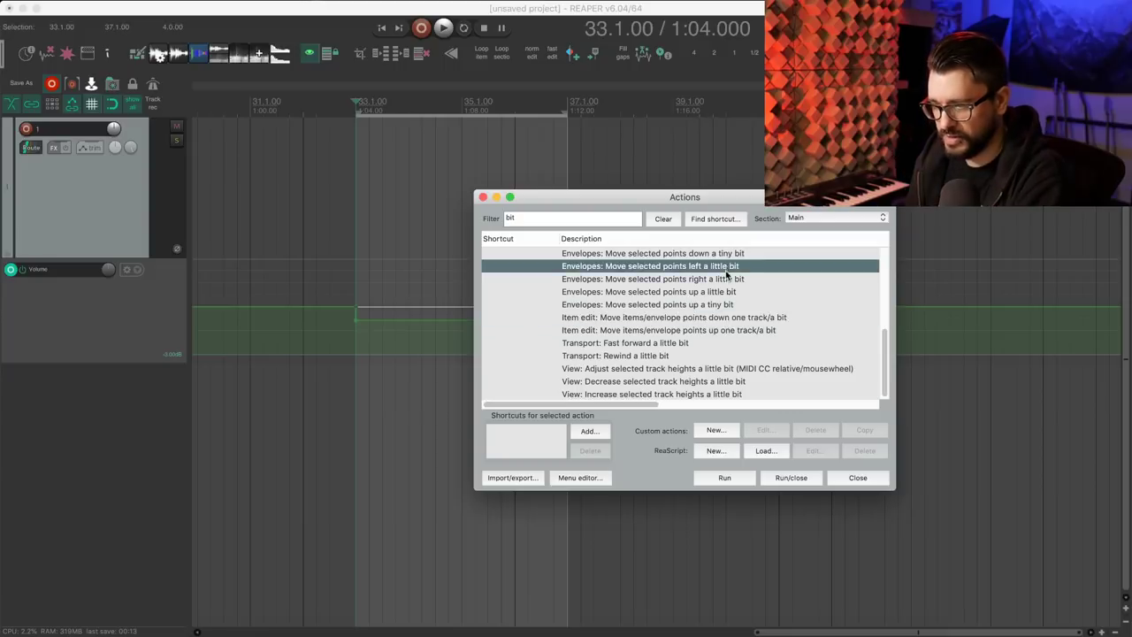
click(743, 280)
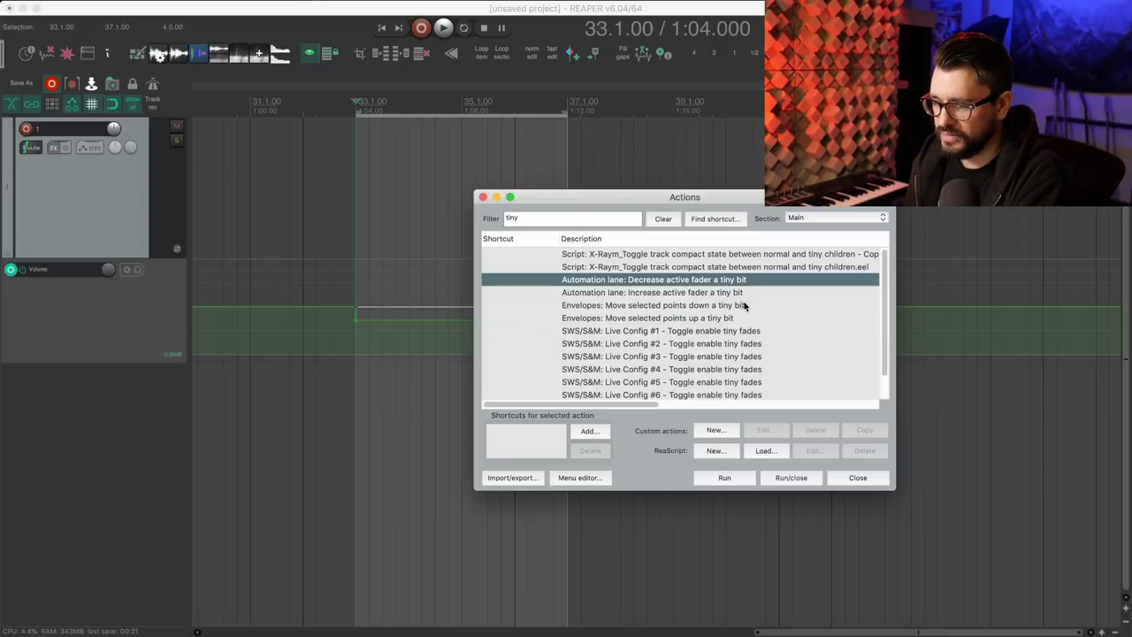
- Filter the actions by "tiny" and raise the volume envelope to -2.80 dB by repeatedly running "Automation lane: Increase active fader a tiny bit"
click(746, 292)
click(727, 480)
click(732, 486)
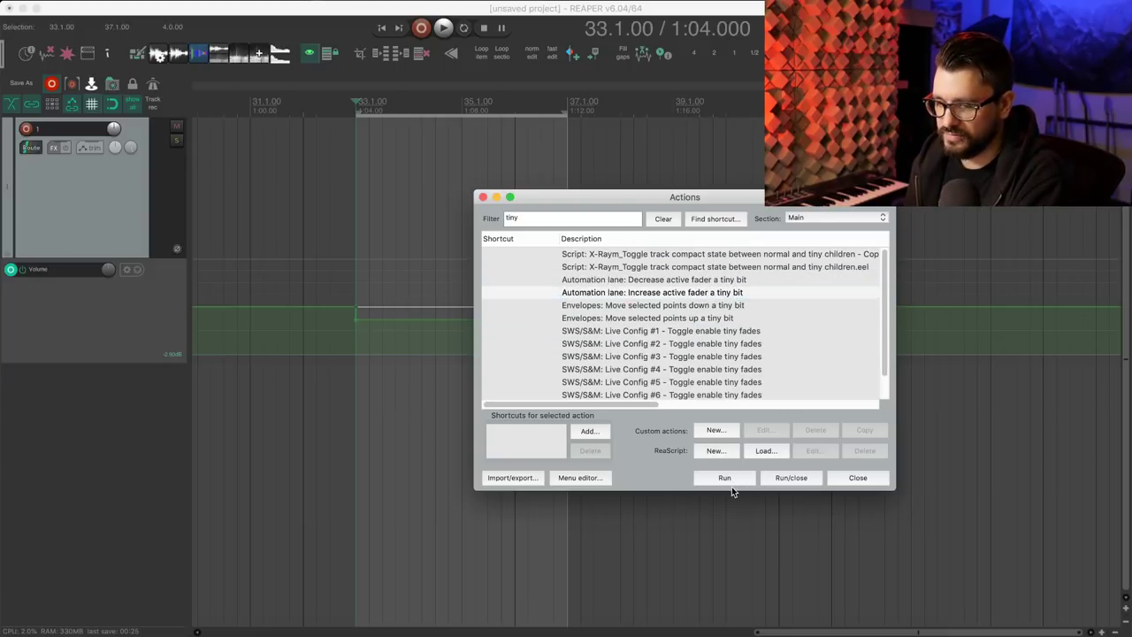
- Draw a freehand volume curve with a peak and a dip on the envelope between about 34.1.00 and 36.2.00
click(659, 305)
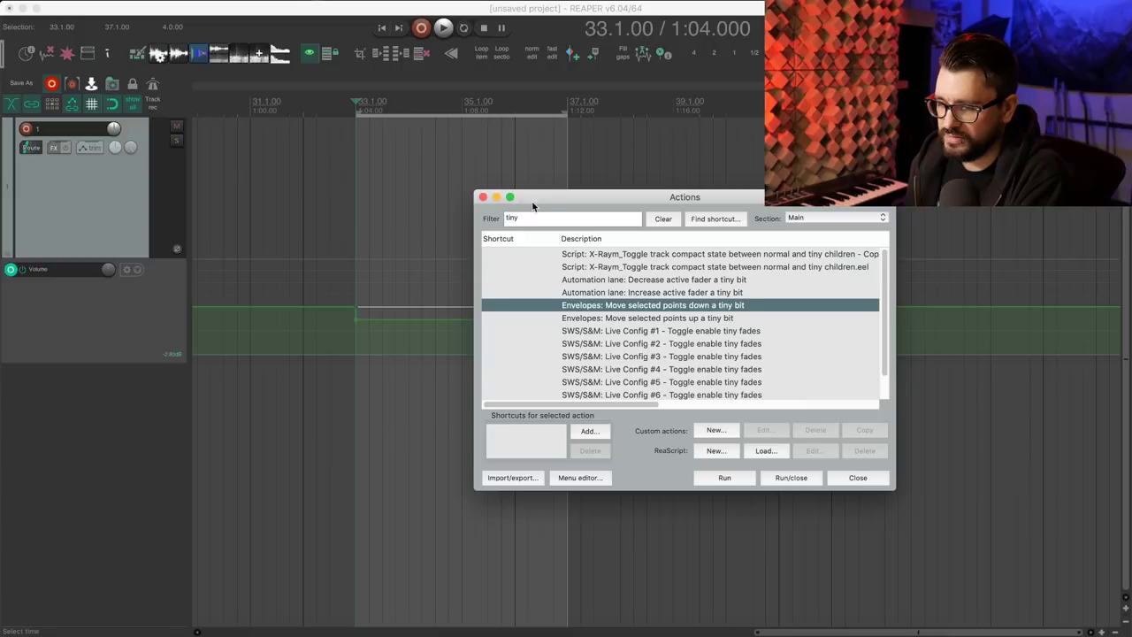
drag(533, 199, 687, 219)
mouse_move(413, 332)
mouse_down()
mouse_move(445, 295)
mouse_move(527, 327)
mouse_up()
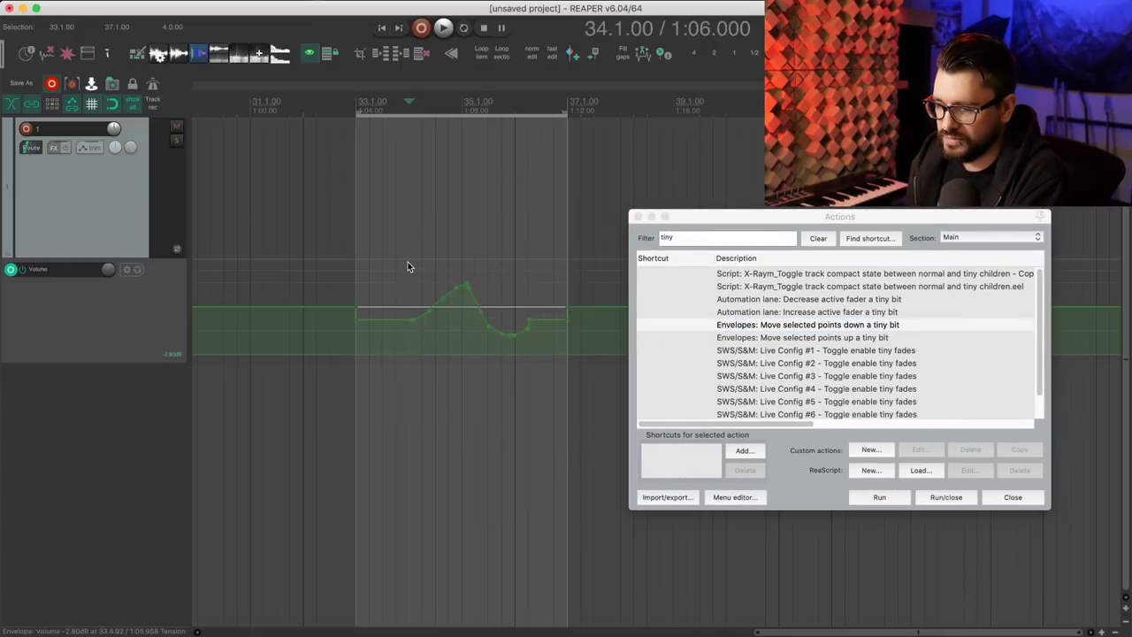
- Select the curve's envelope points between 34.1.00 and 36.3.00 and lower them with "Envelopes: Move selected points down a tiny bit"
drag(403, 285, 542, 355)
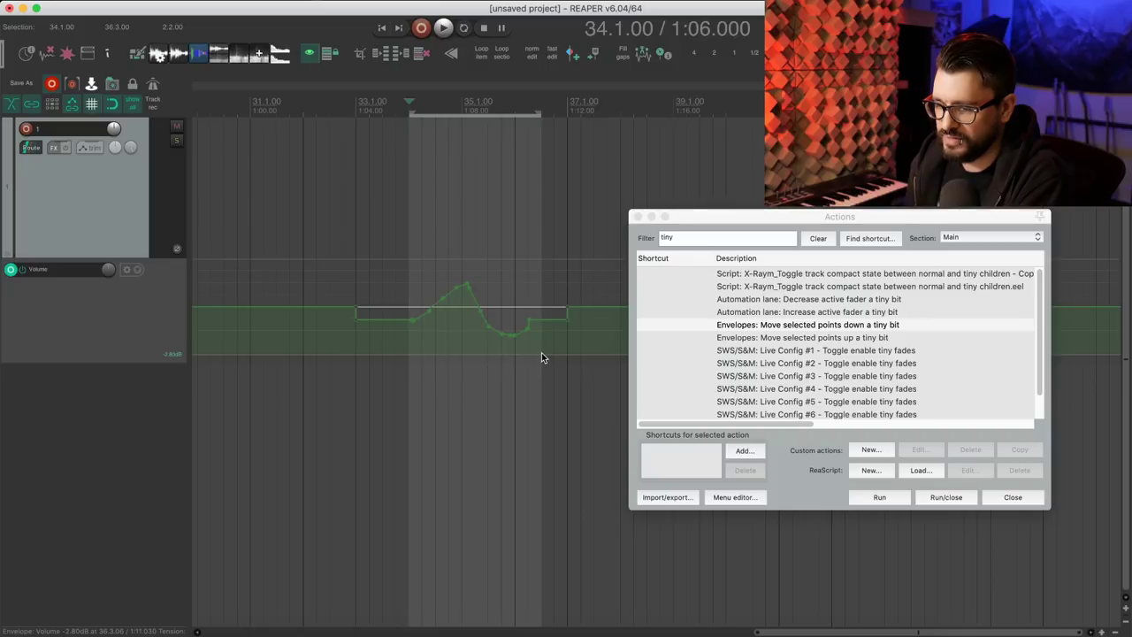
drag(791, 221, 719, 164)
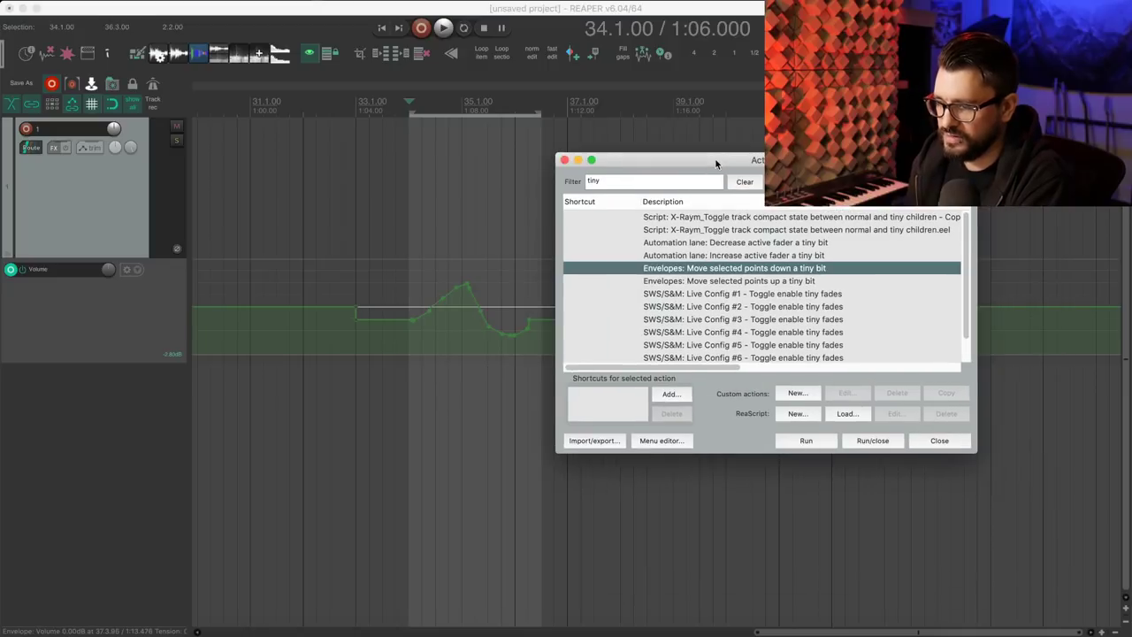
click(805, 439)
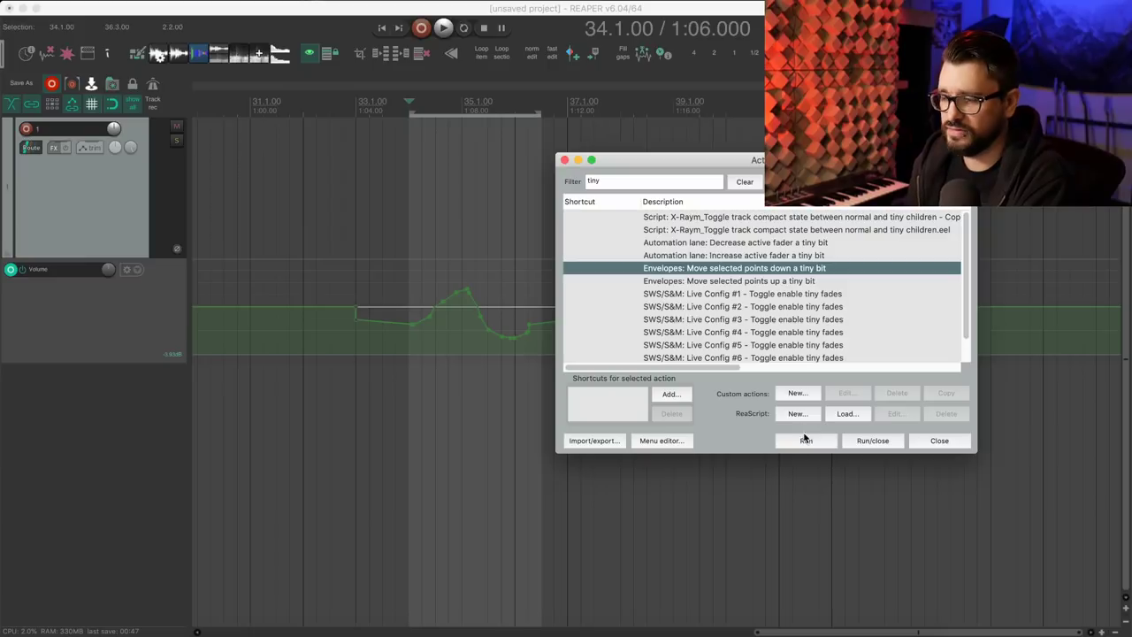
- Place the edit cursor at 34.3.00 and lower the volume there with "Automation lane: Decrease active fader a tiny bit"
click(462, 106)
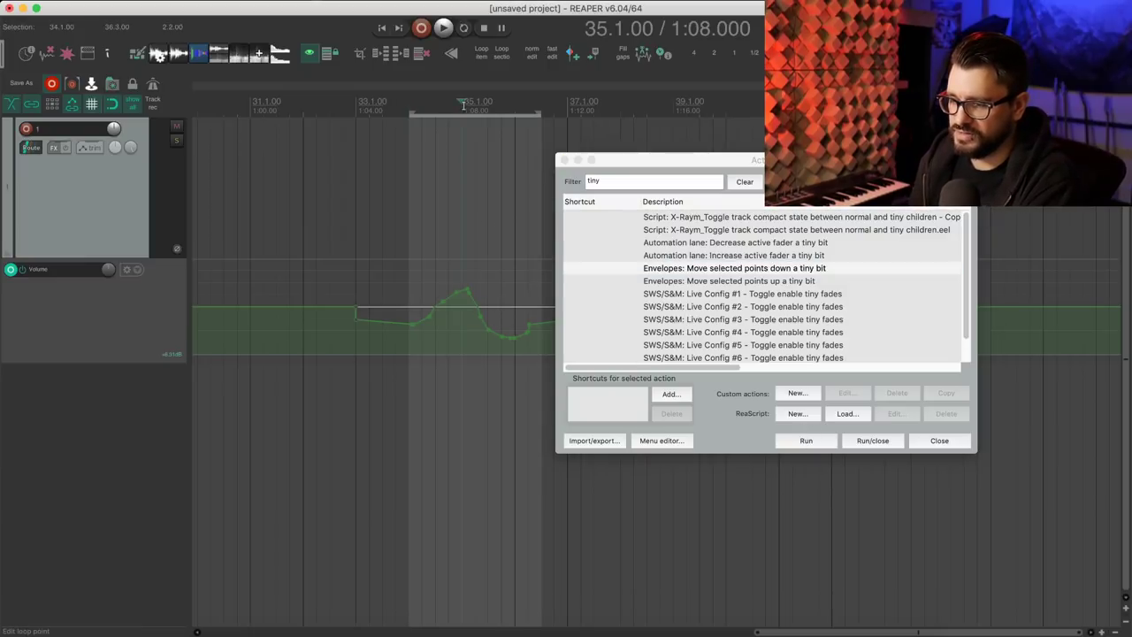
drag(618, 163, 670, 138)
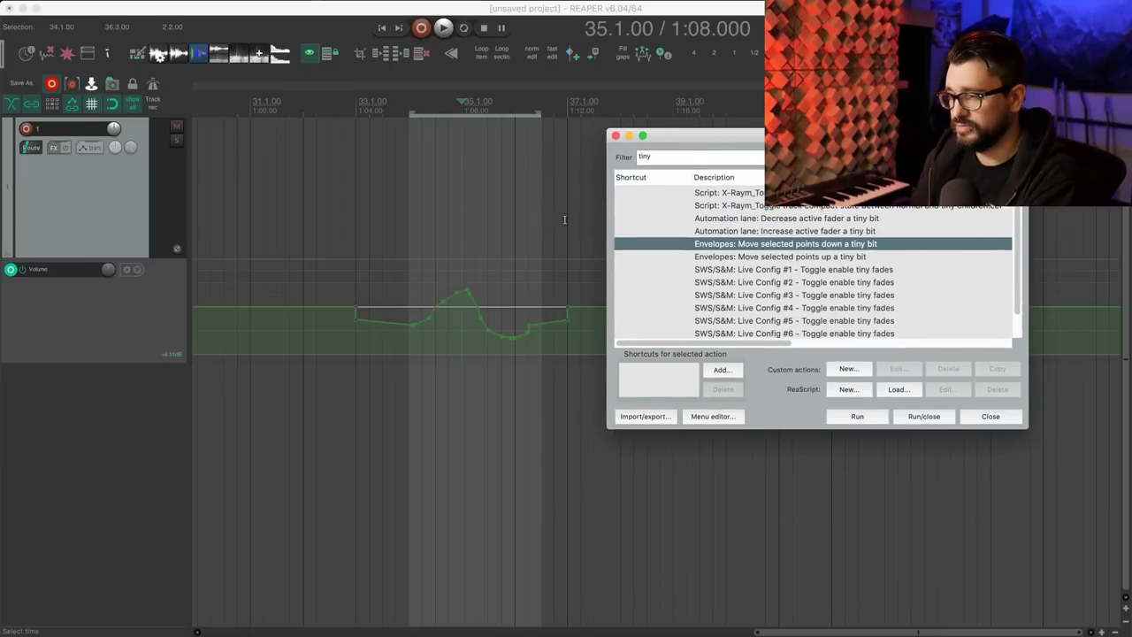
click(435, 208)
click(844, 230)
click(838, 218)
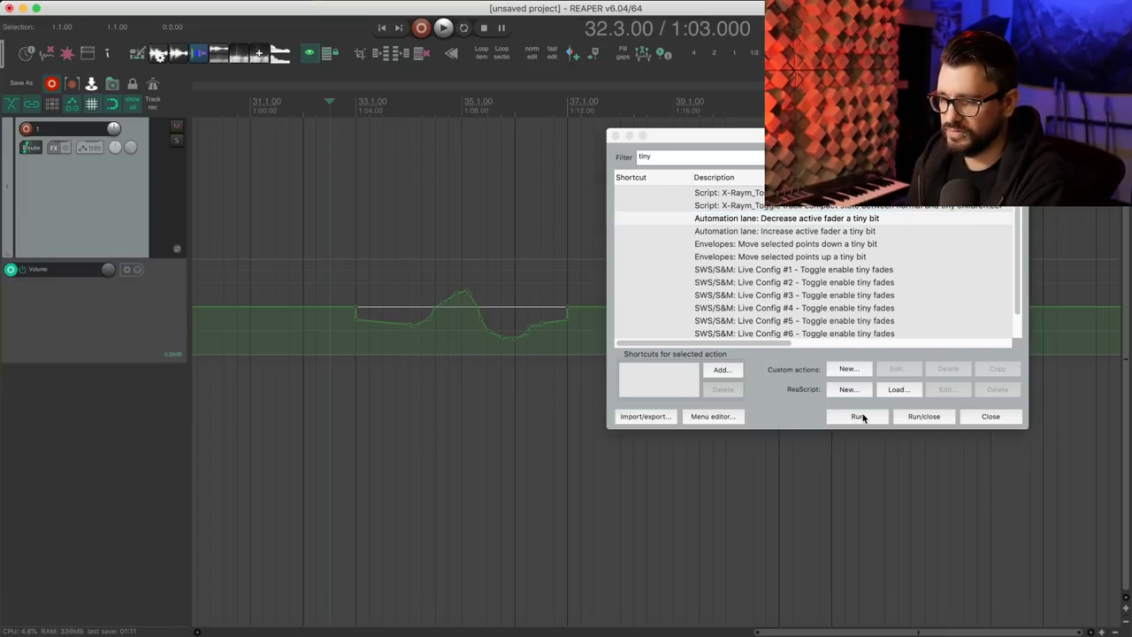
- With no time selection and the edit cursor at 32.3.00, lower the whole volume envelope by repeatedly running the tiny-bit decrease of the active fader
click(864, 418)
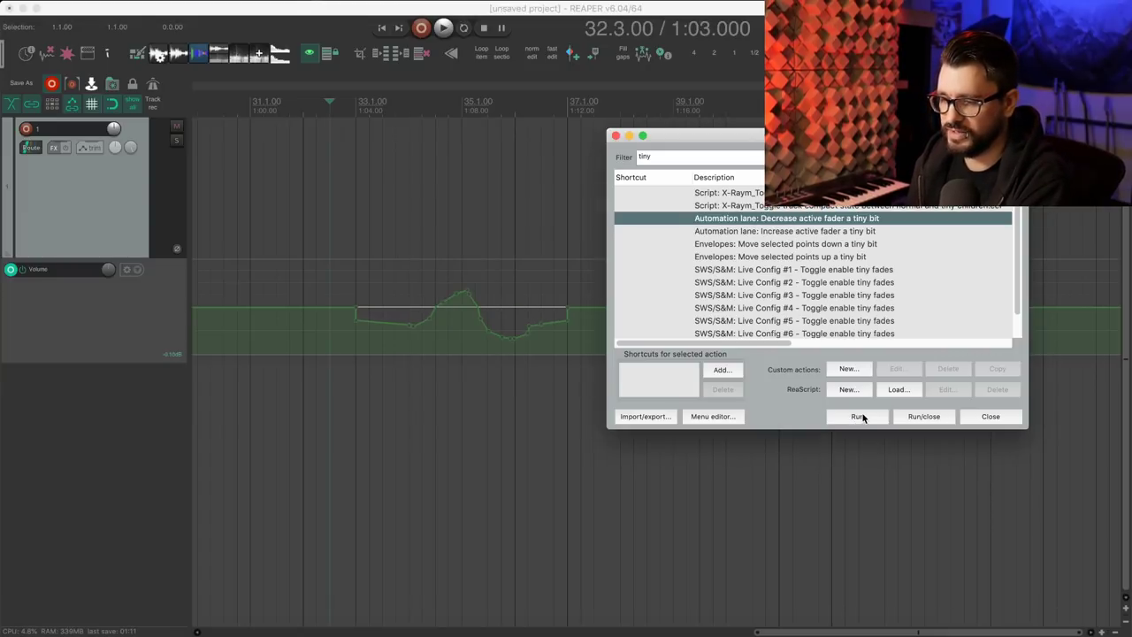
click(864, 419)
click(863, 418)
click(863, 418)
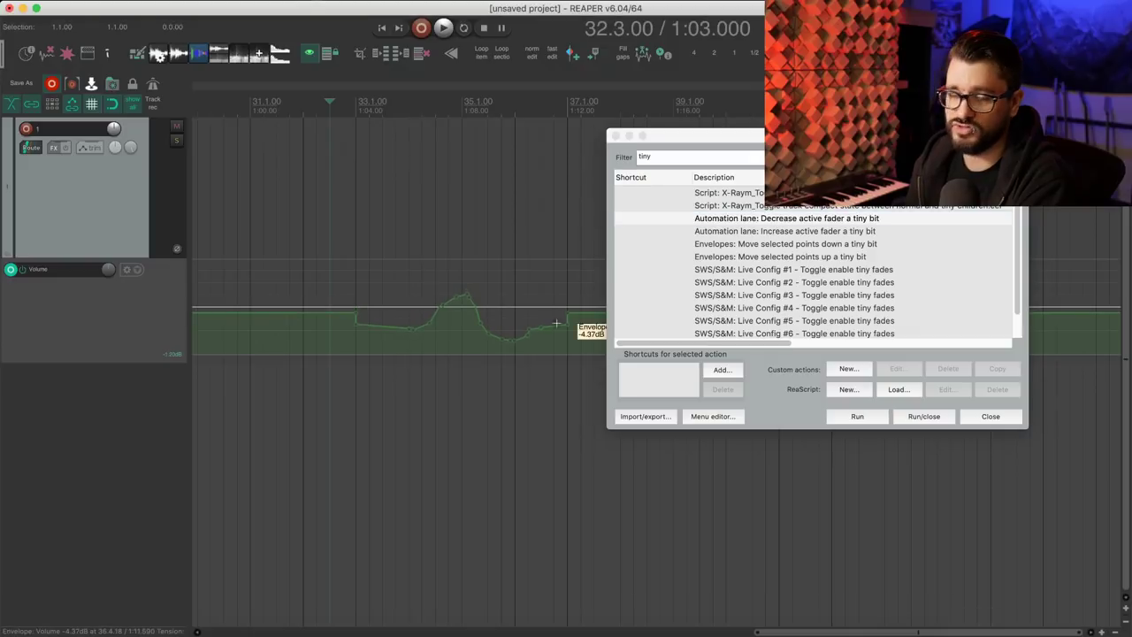
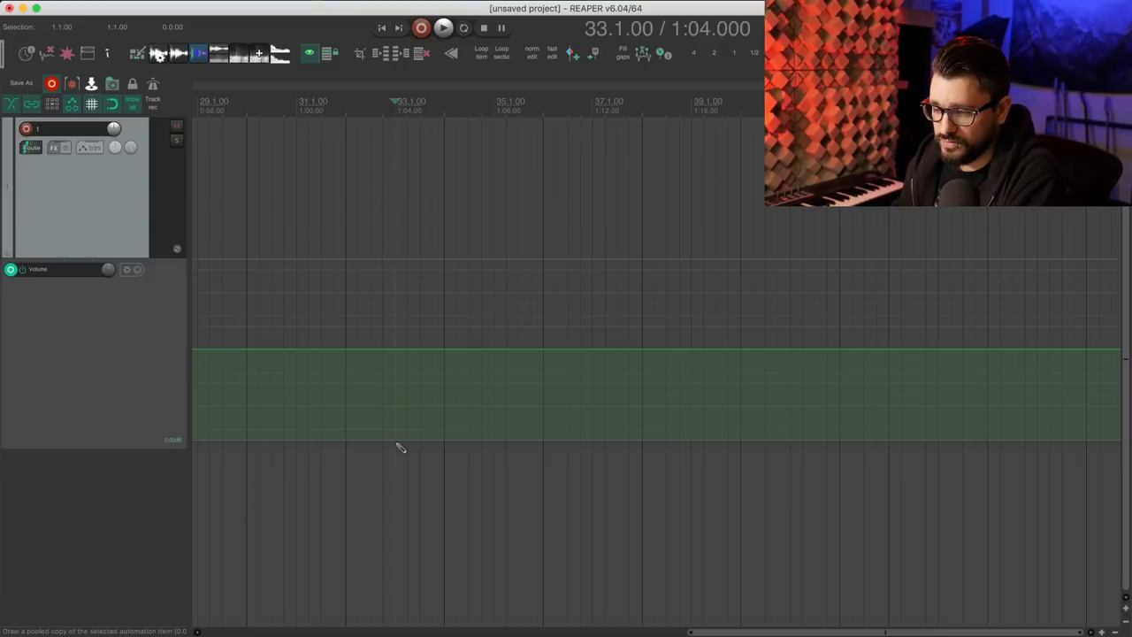
- Draw an automation item on the volume envelope from 33.1.00 to 37.1.00 and set its LFO shape to Parametric
drag(404, 450, 594, 455)
double_click(456, 449)
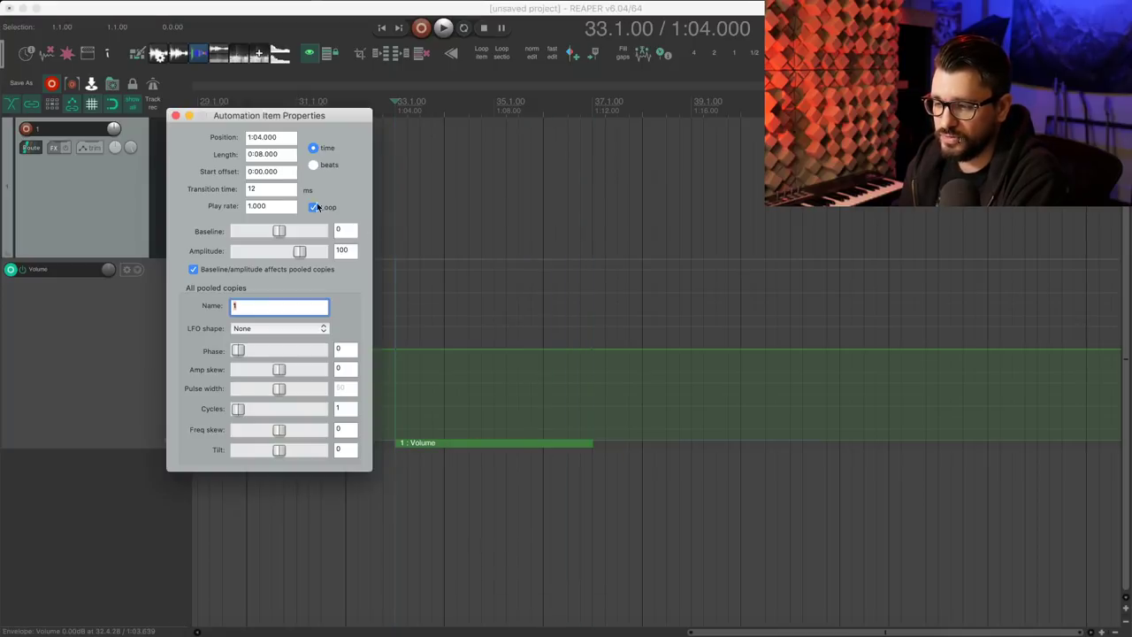
click(301, 329)
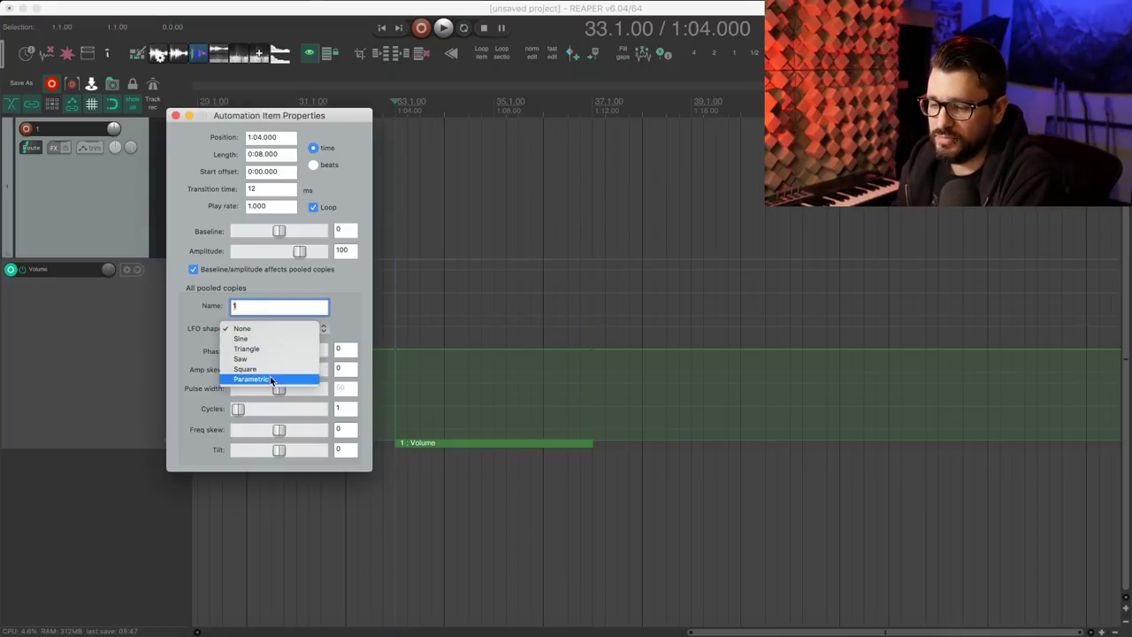
click(268, 379)
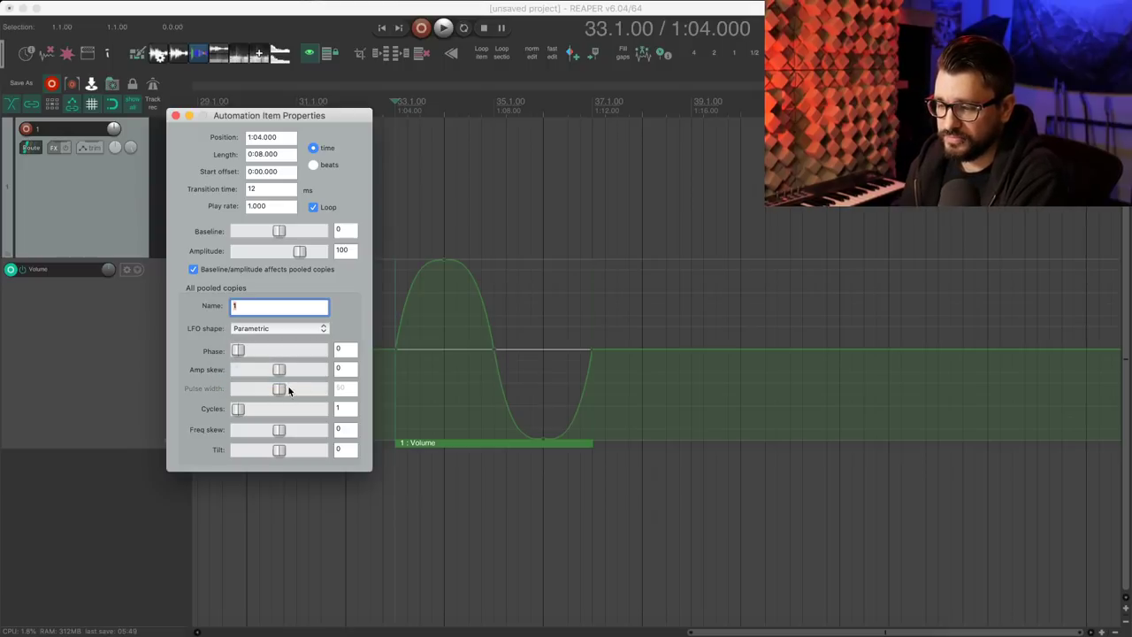
- Change the automation item's LFO shape to Sine and reduce its amplitude to 67
click(237, 409)
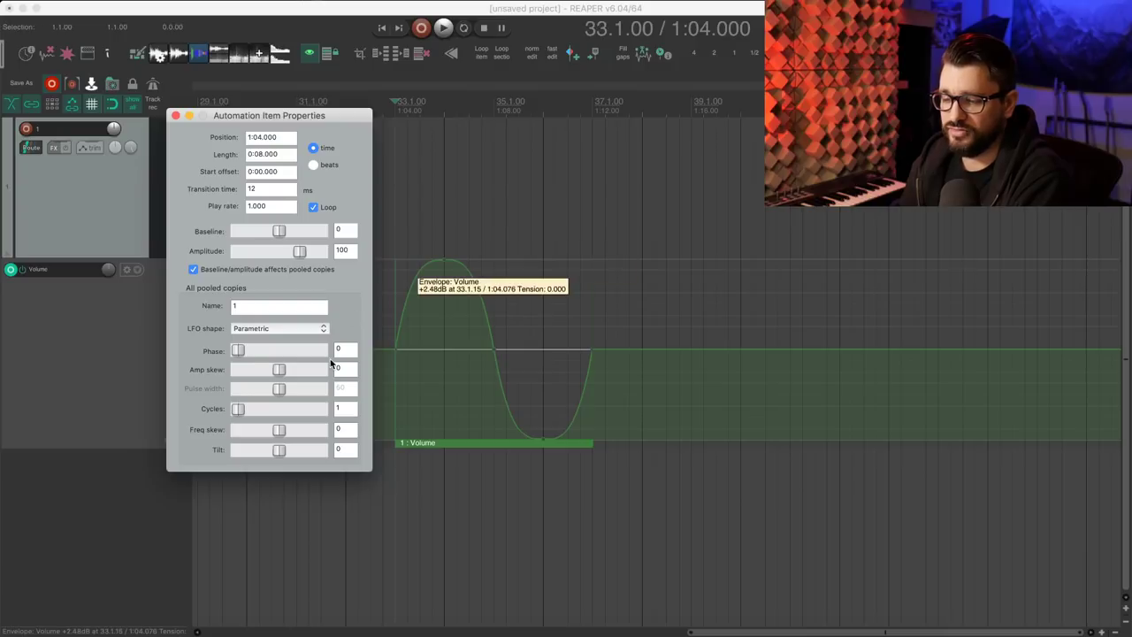
click(261, 329)
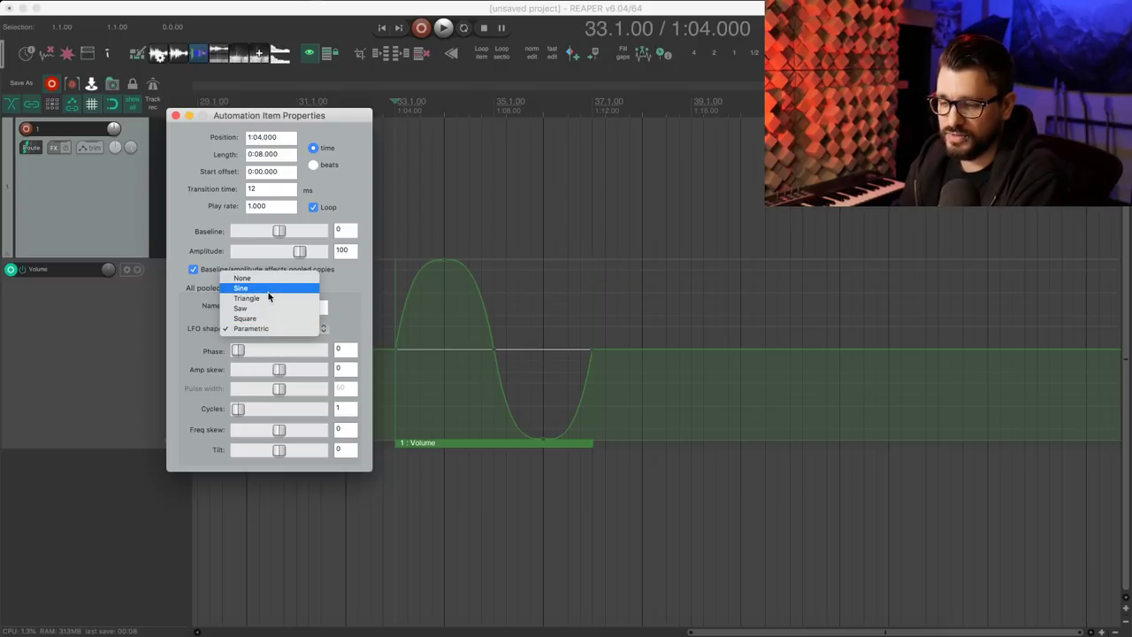
click(269, 295)
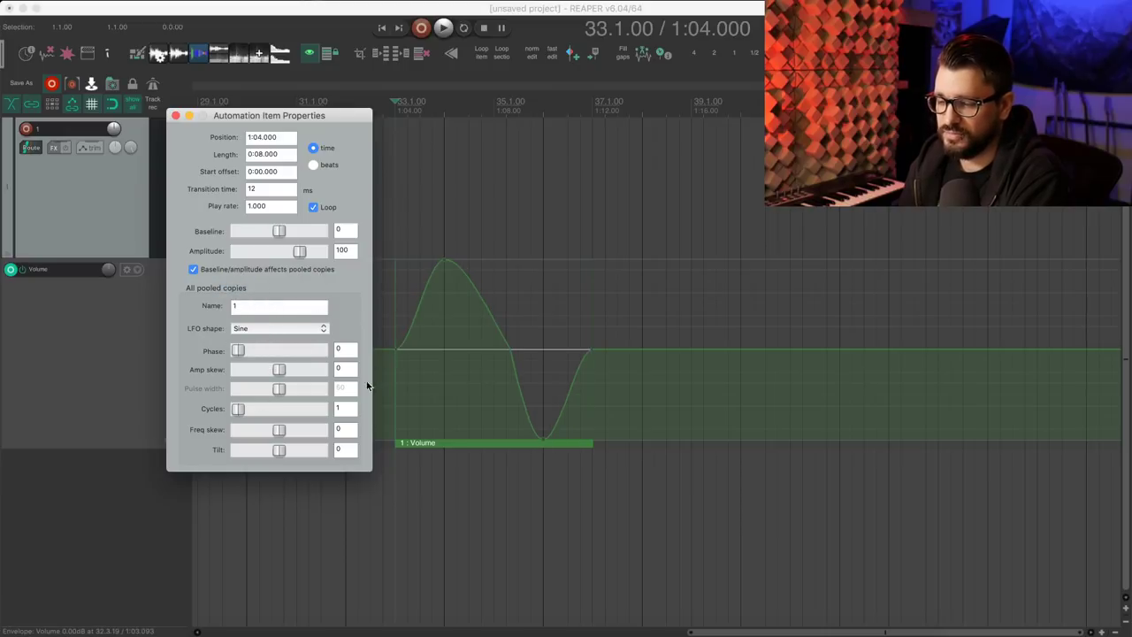
drag(298, 251, 293, 251)
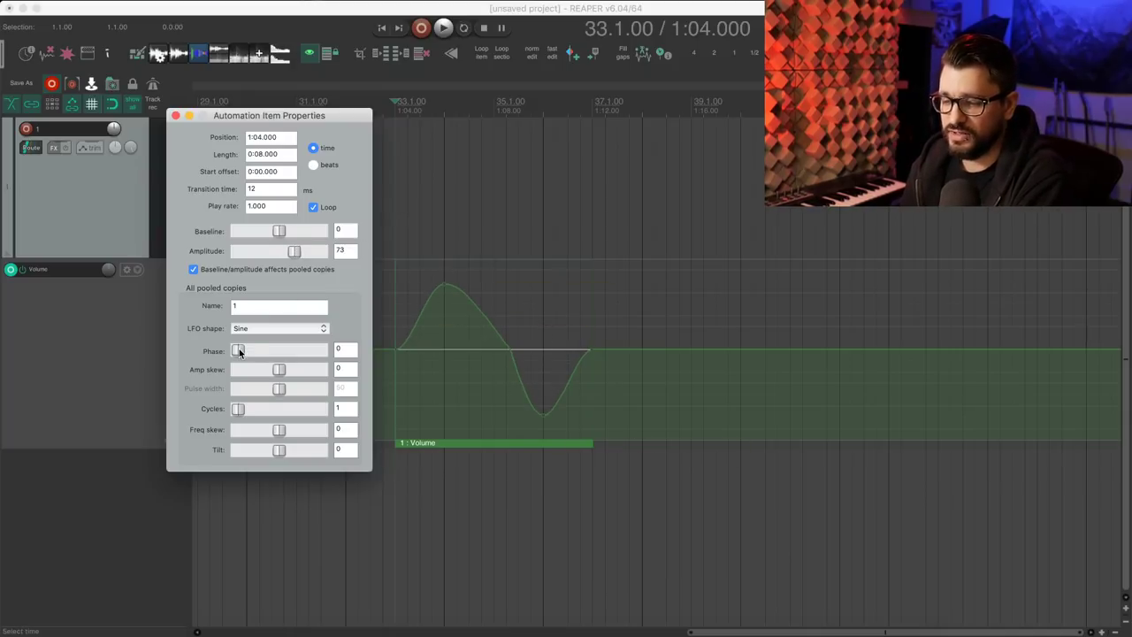
click(466, 325)
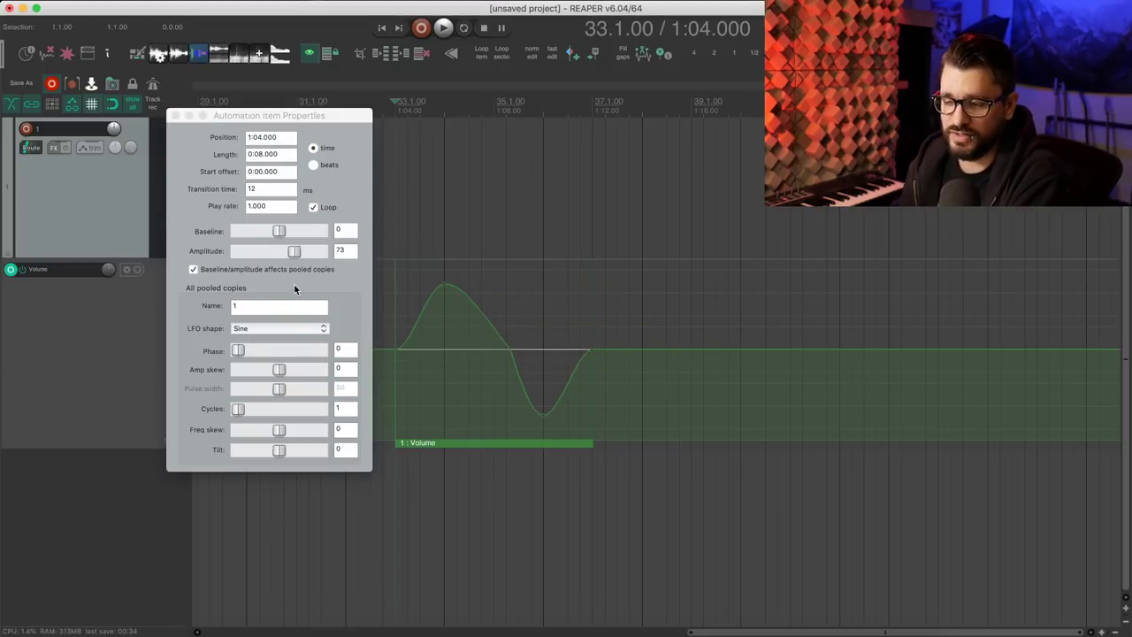
mouse_move(297, 253)
mouse_down()
mouse_move(308, 253)
mouse_move(293, 253)
mouse_up()
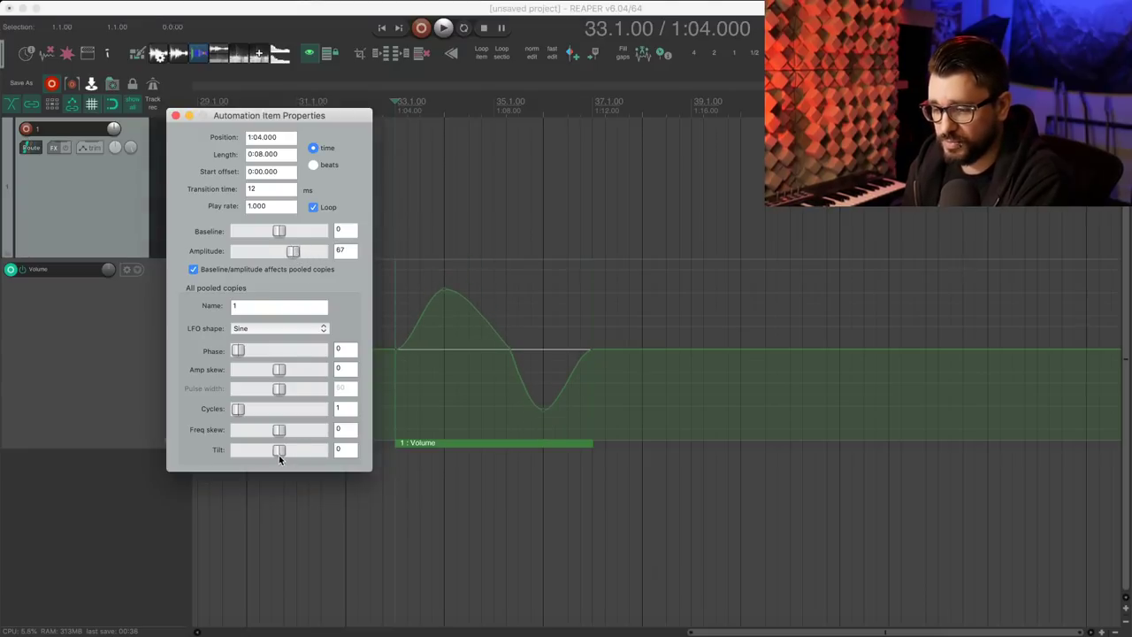
- Set the automation item's LFO to 22 cycles with a tilt of 74 and an amplitude of -83
drag(239, 410, 252, 409)
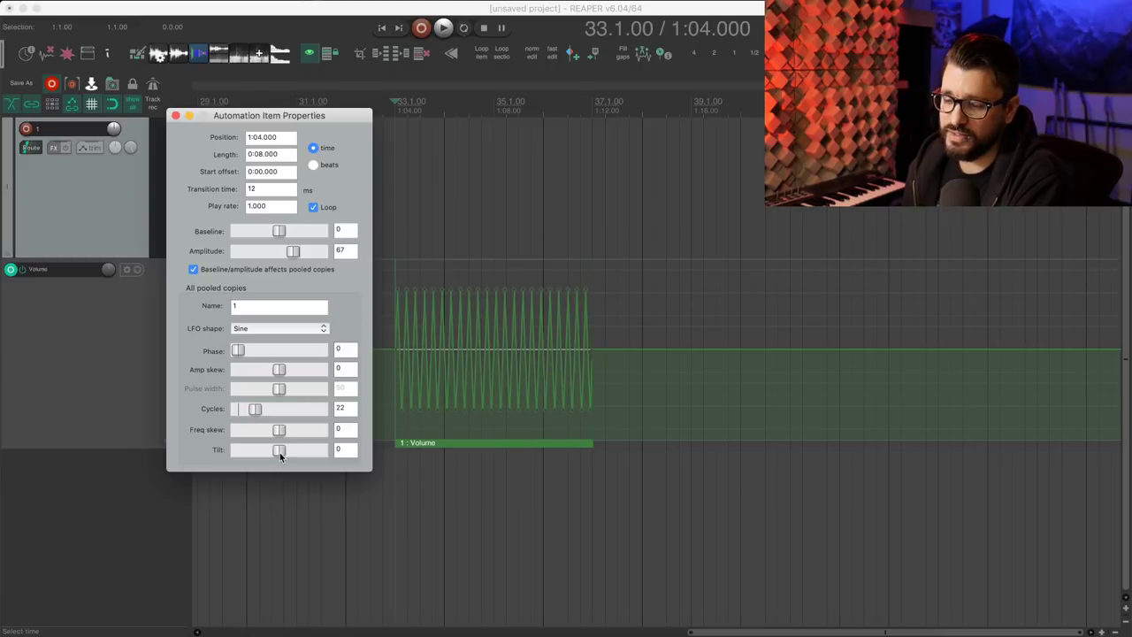
drag(282, 451, 313, 446)
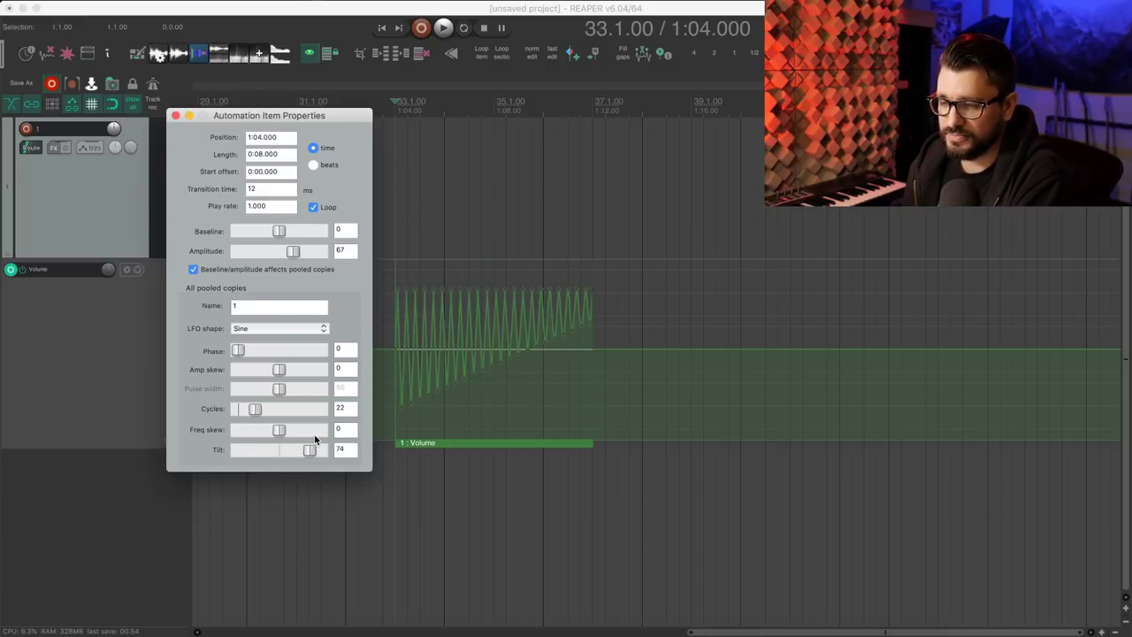
drag(296, 253, 263, 251)
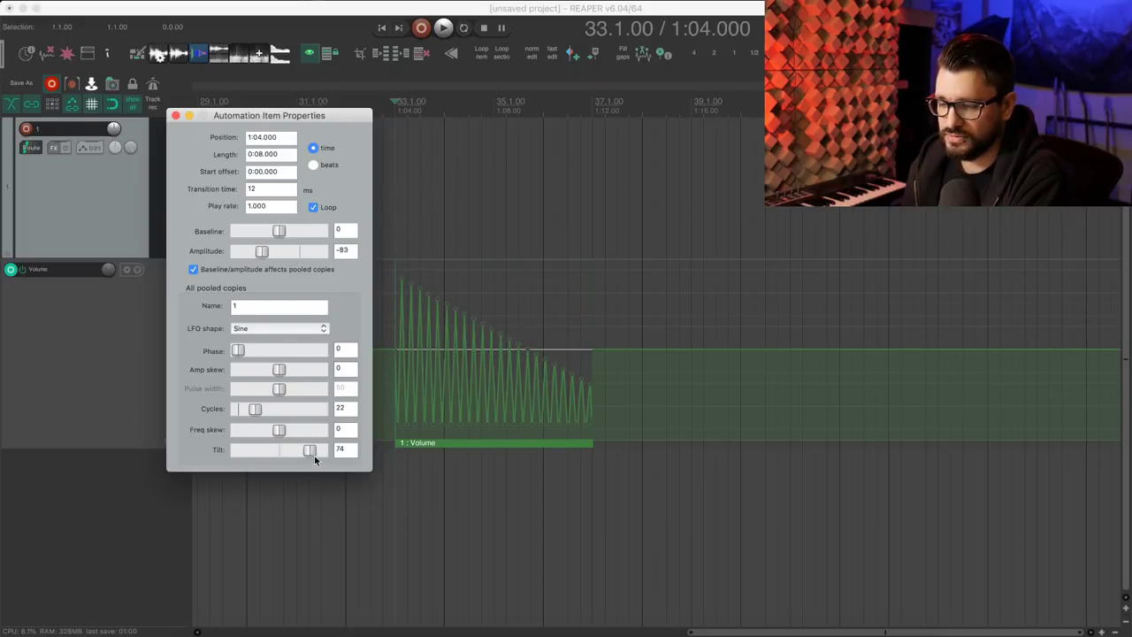
- Try further tilt and skew settings on the automation item's LFO
drag(309, 450, 207, 442)
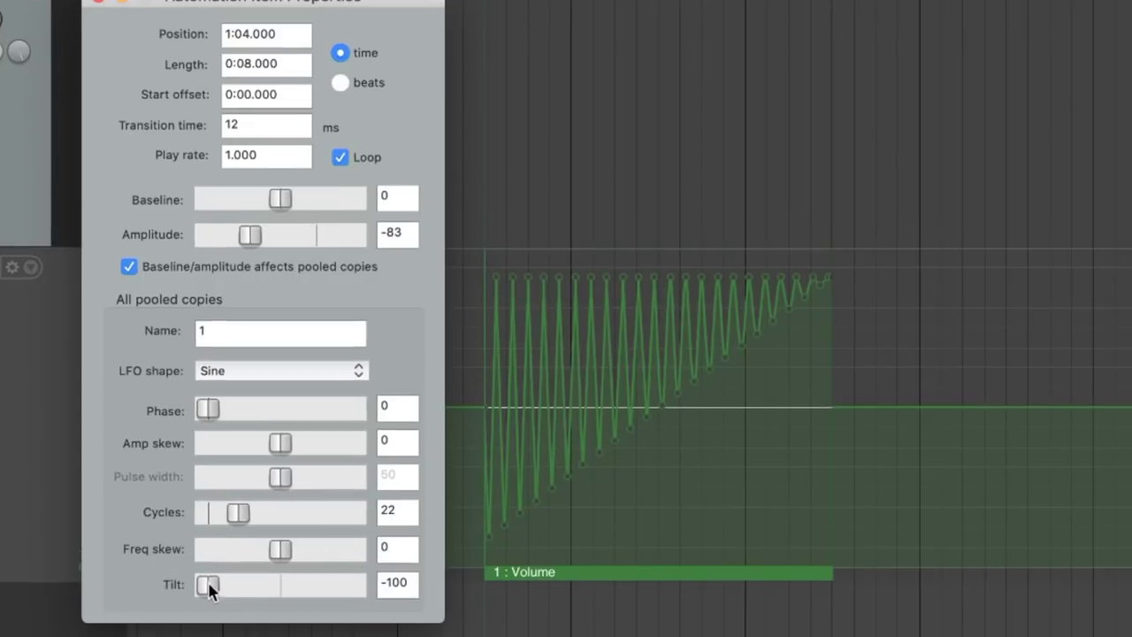
double_click(209, 584)
drag(272, 590, 340, 592)
drag(275, 550, 218, 543)
drag(284, 449, 342, 450)
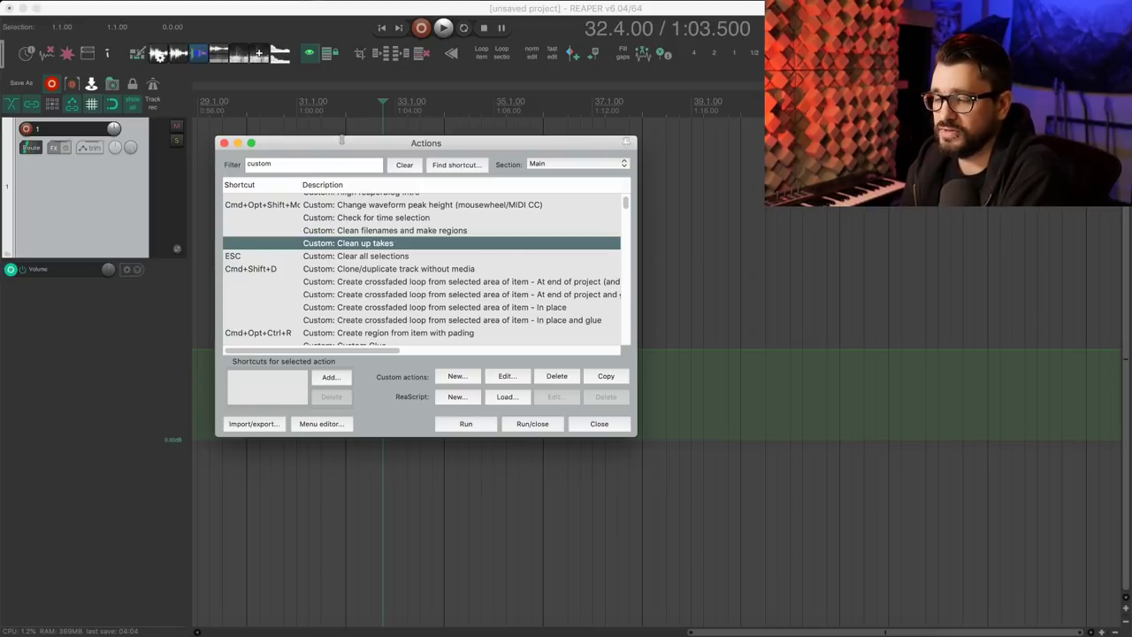
- Examine the action list filtered by "custom" in both directions, including its command ID column
drag(370, 349, 477, 347)
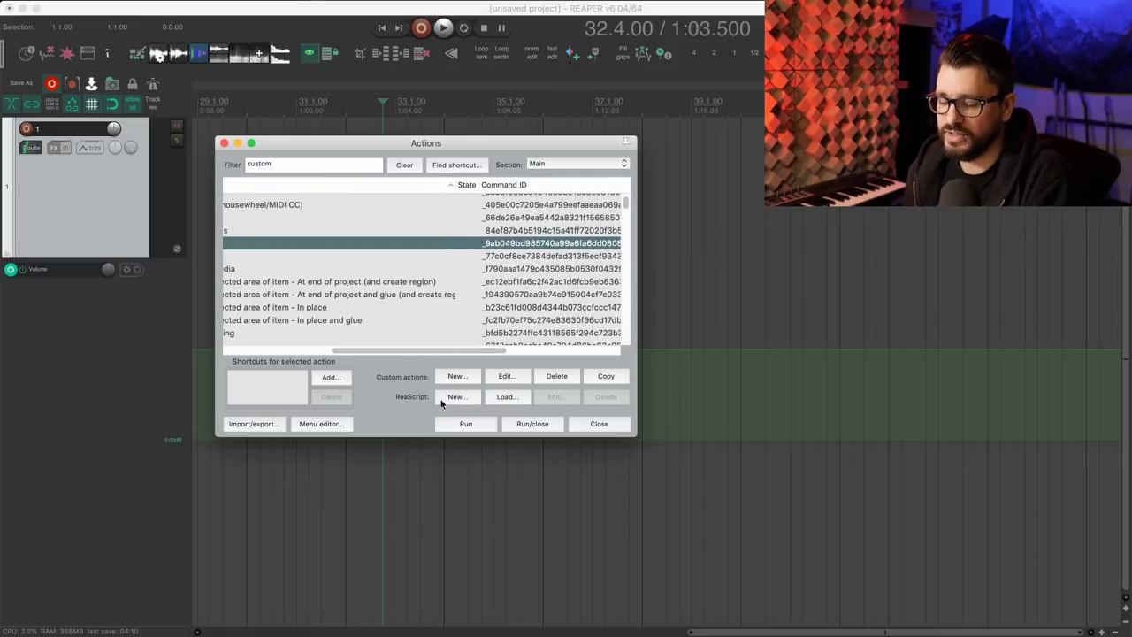
drag(454, 350, 370, 345)
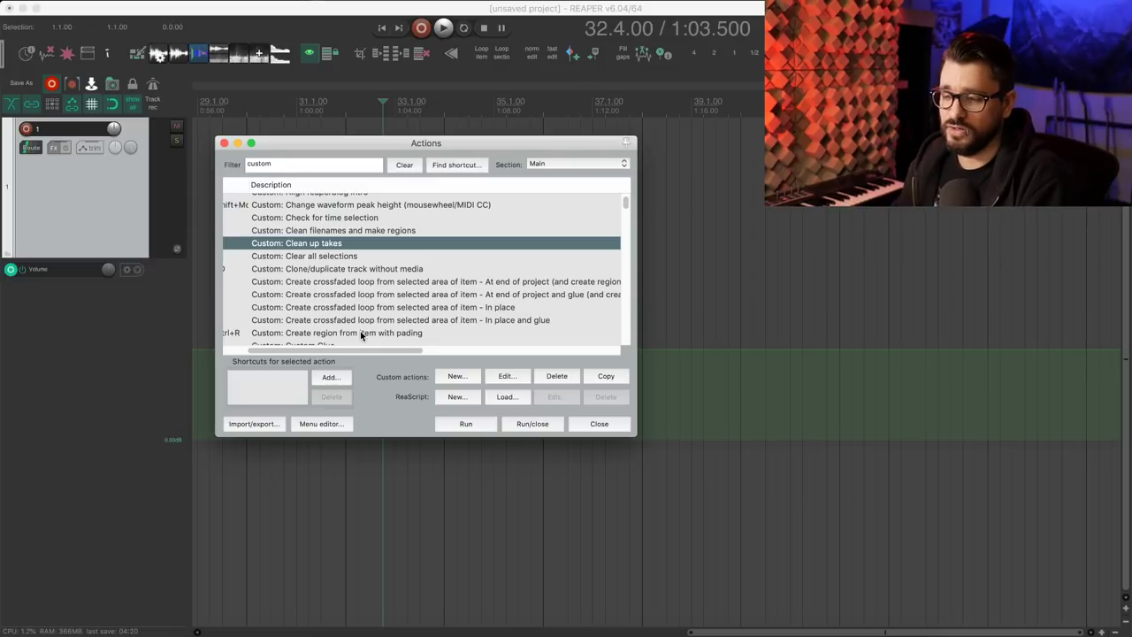
drag(357, 352, 336, 350)
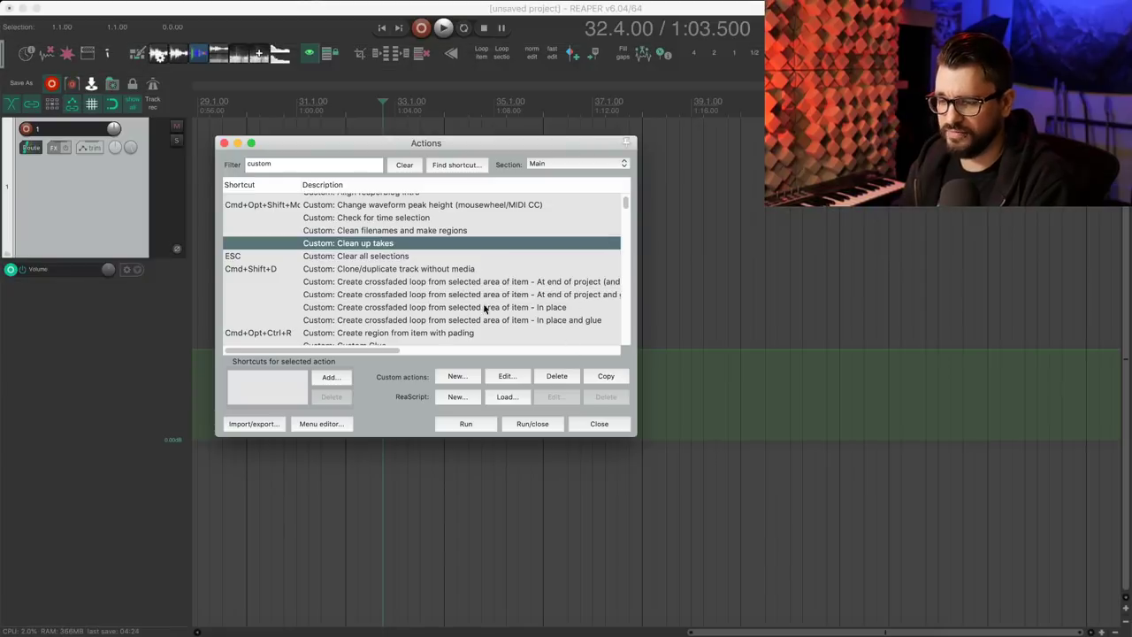
scroll(482, 312, down, 3)
scroll(482, 312, down, 3)
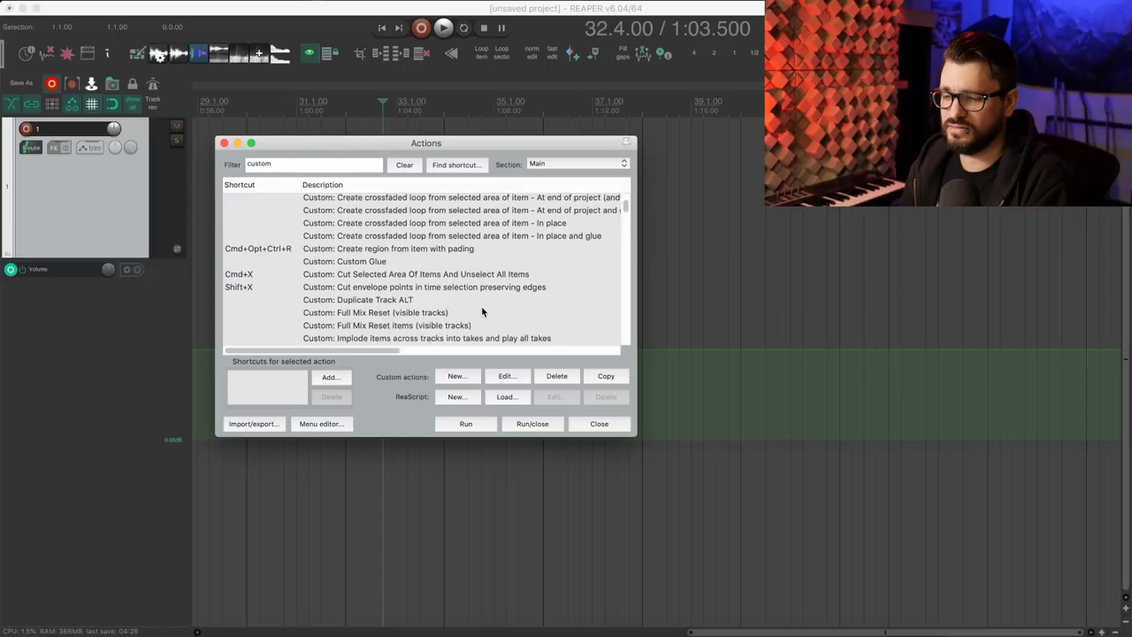
scroll(482, 312, up, 4)
scroll(482, 312, up, 2)
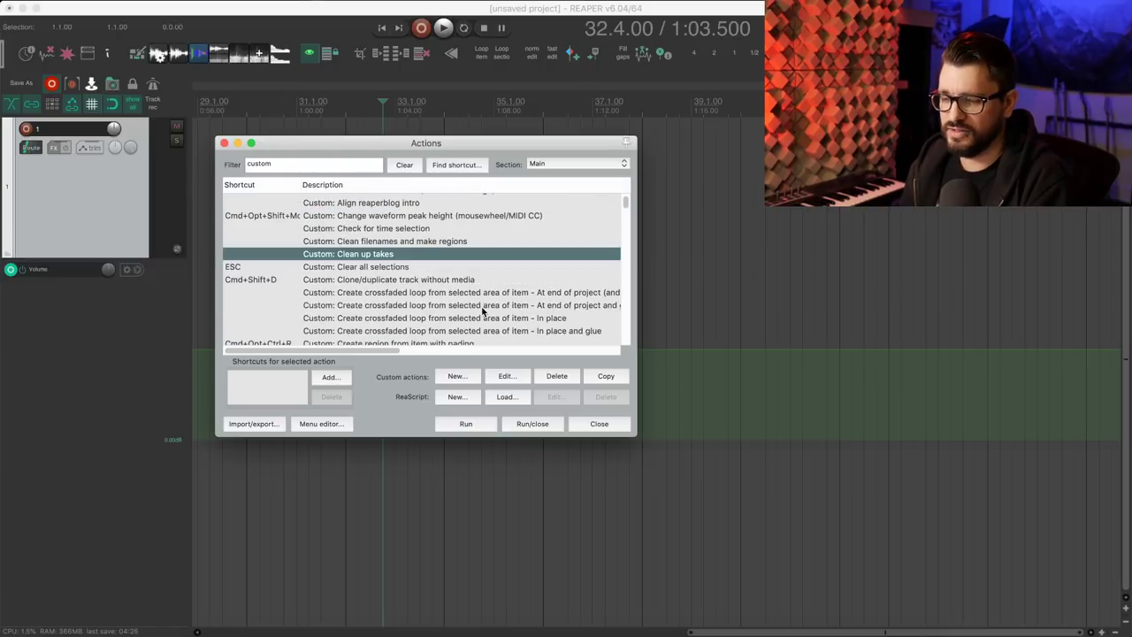
- Open the custom action "Clean up takes" for editing and try its "Active or indeterminate" option for showing it as active
click(506, 376)
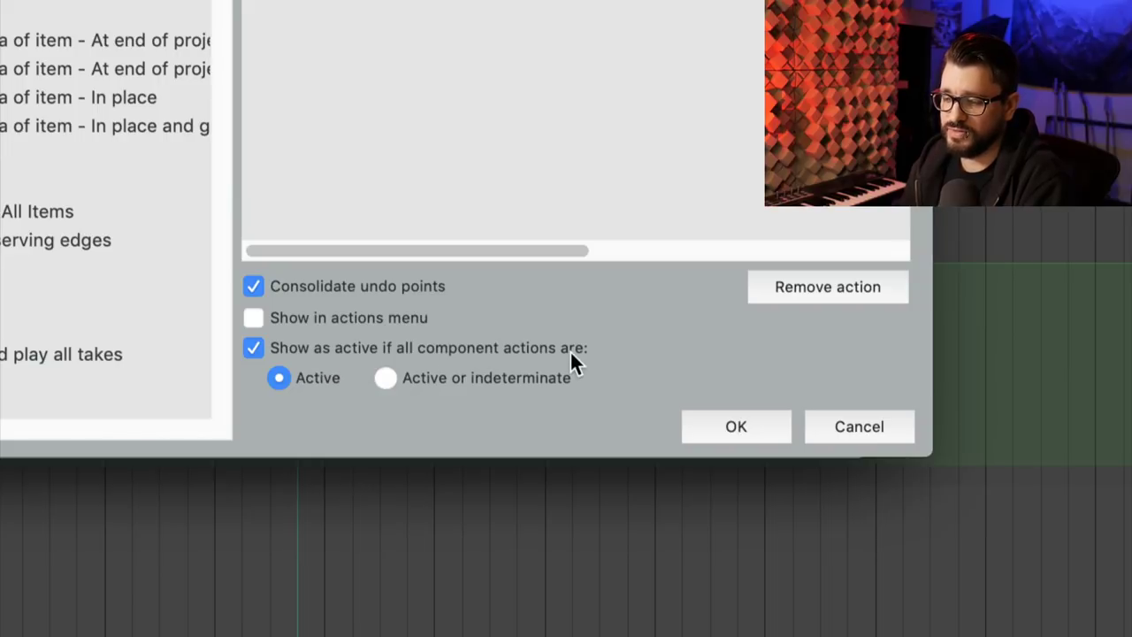
click(395, 380)
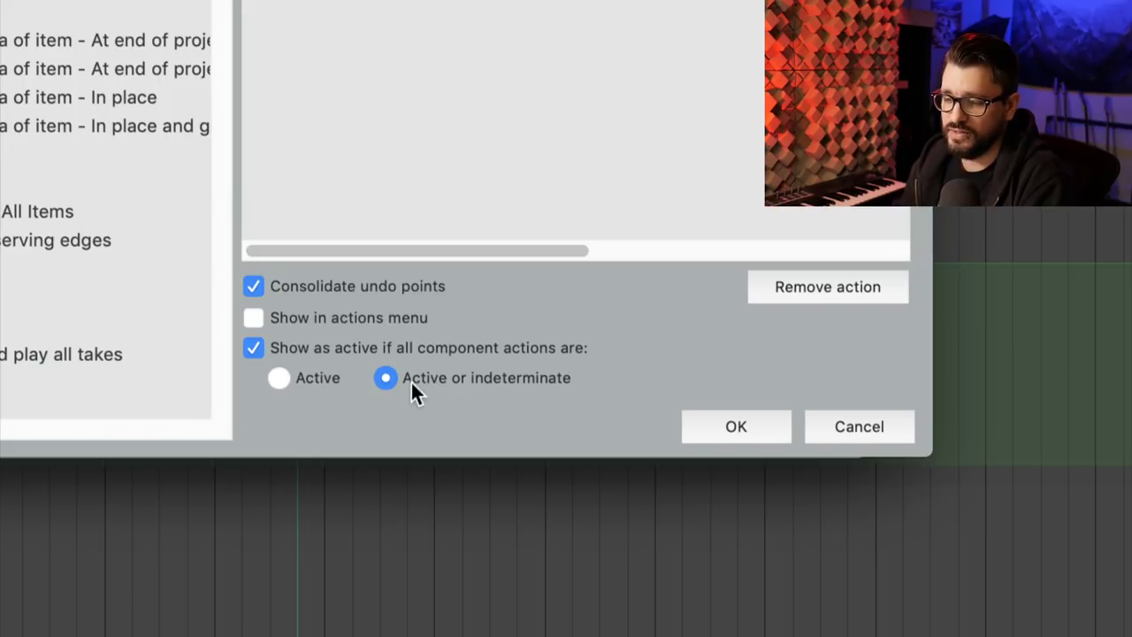
click(289, 379)
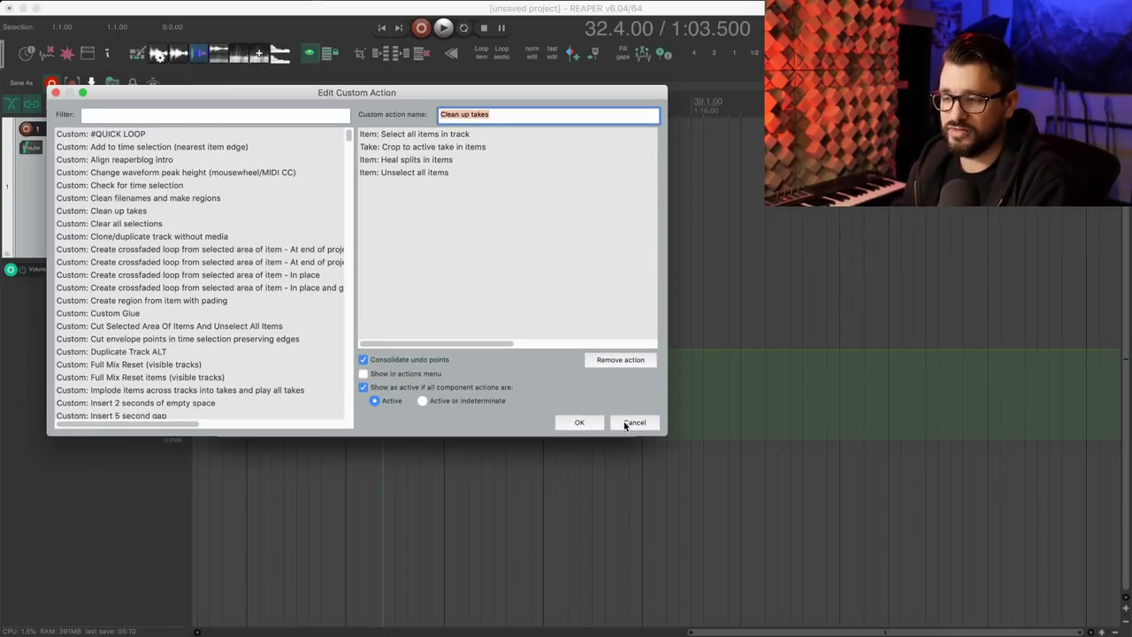
click(633, 423)
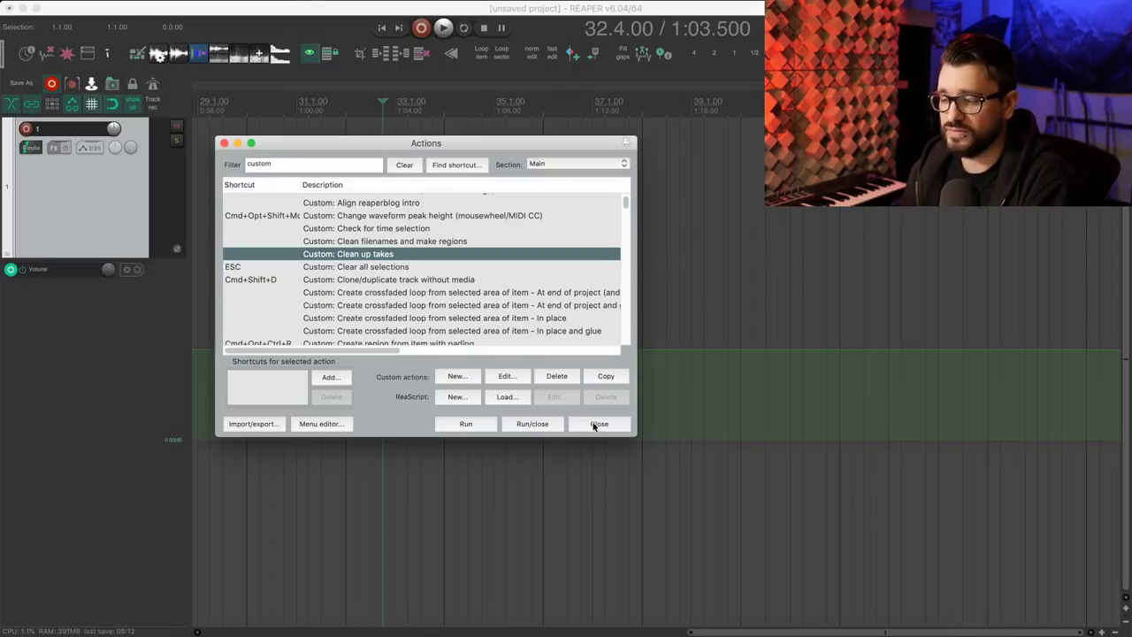
drag(390, 351, 368, 356)
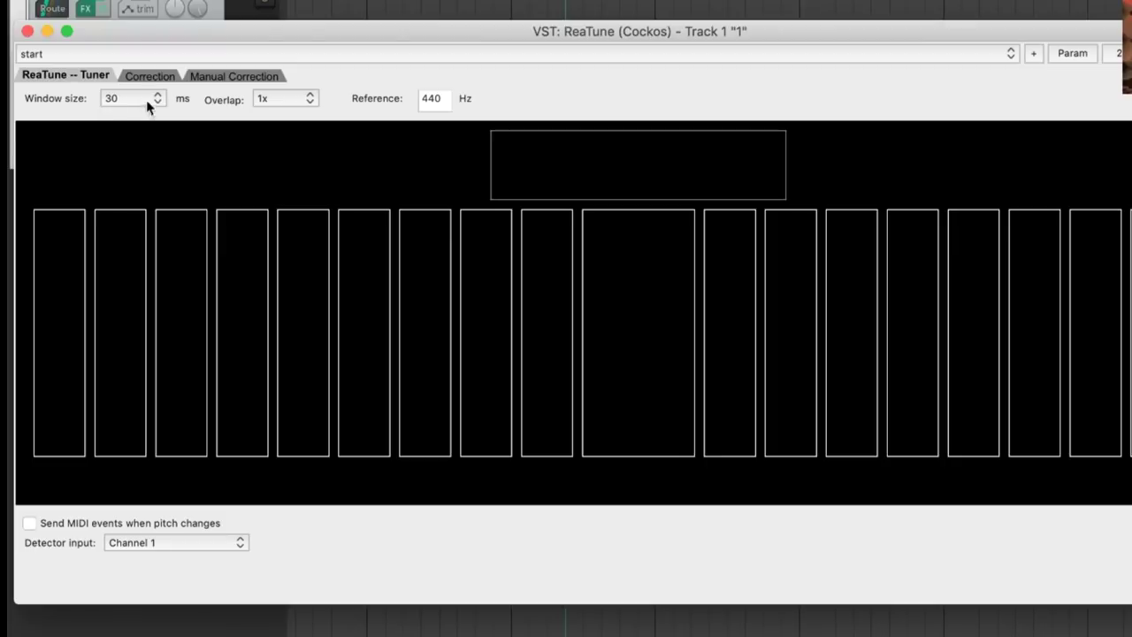
- Review the window size choices of the ReaTune tuner and bring up its pitch correction settings
click(78, 209)
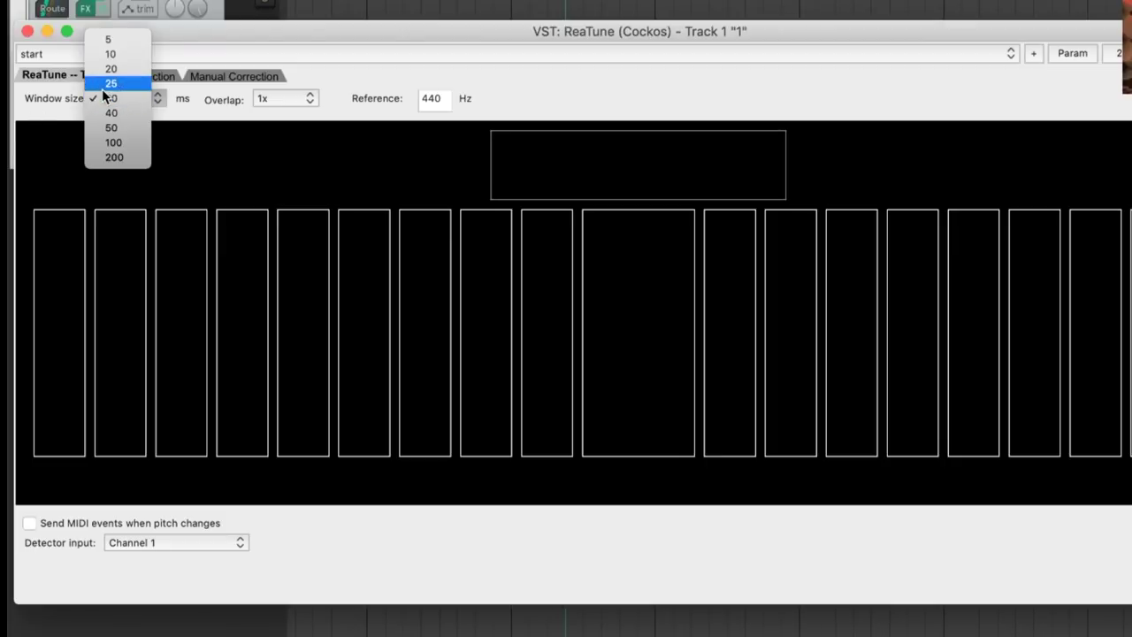
click(66, 96)
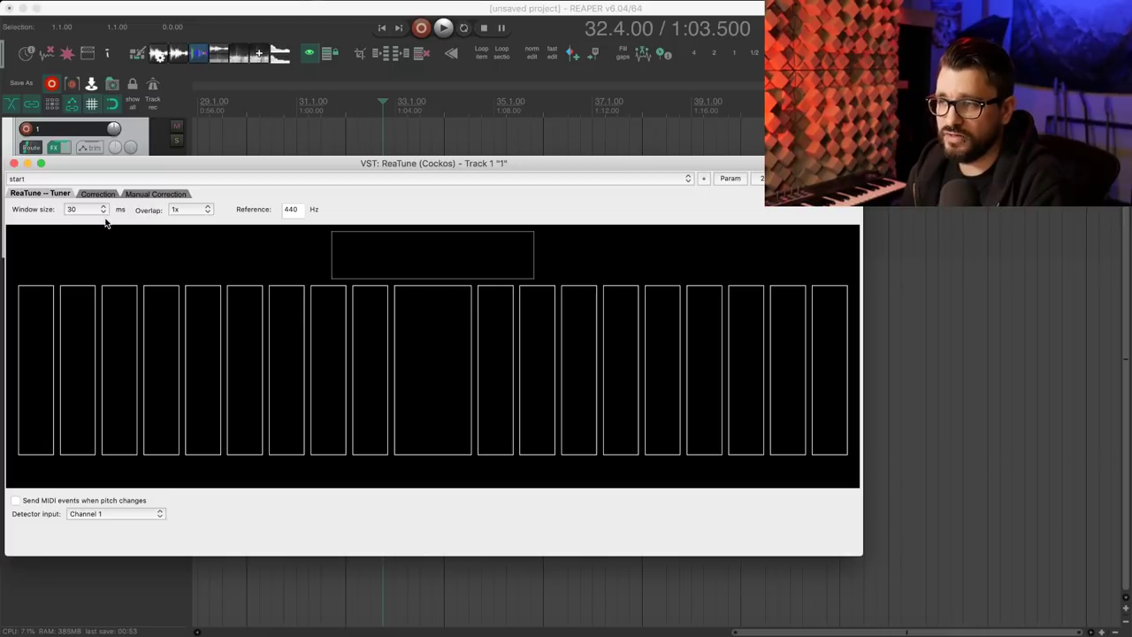
click(99, 194)
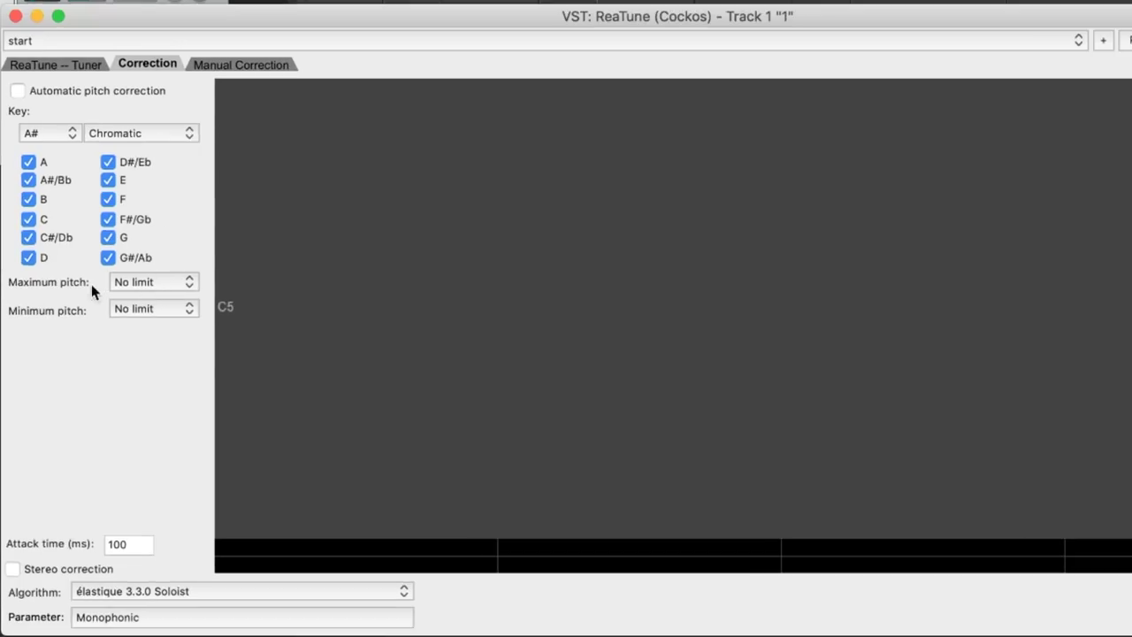
- Set ReaTune's maximum pitch for correction to C4 (523Hz)
click(169, 285)
scroll(203, 434, down, 15)
scroll(204, 429, up, 20)
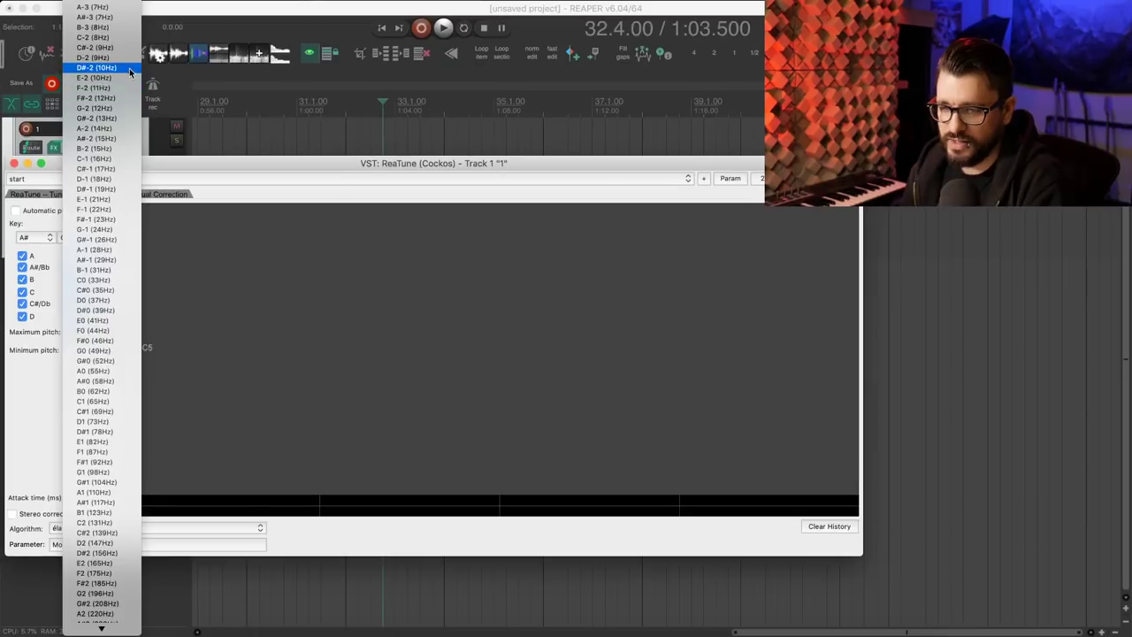
scroll(123, 361, down, 8)
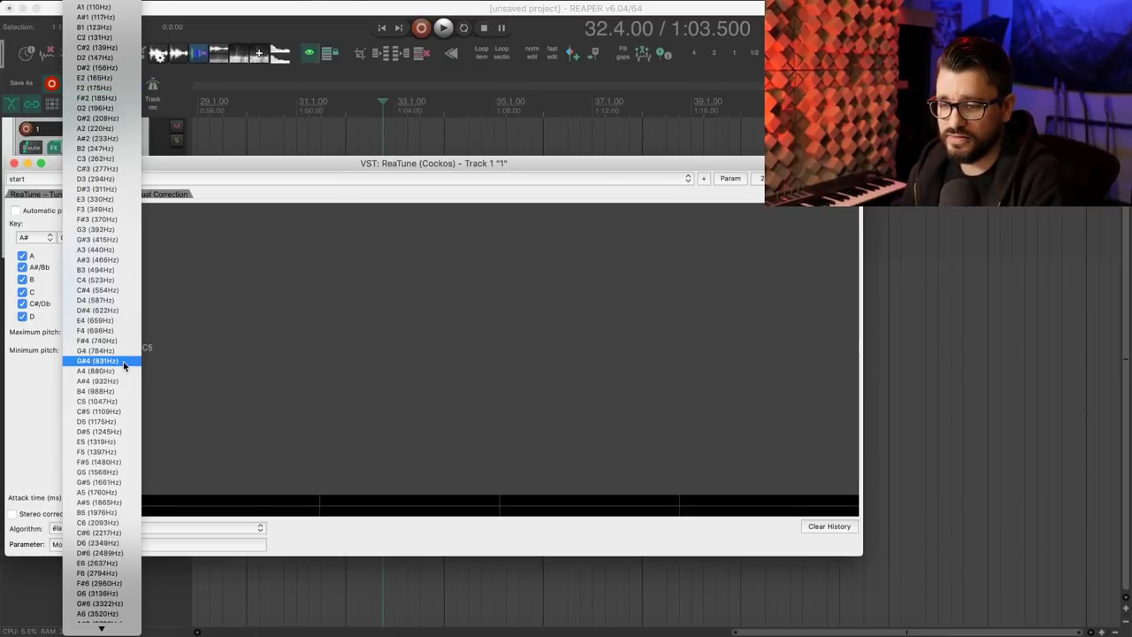
scroll(123, 361, down, 5)
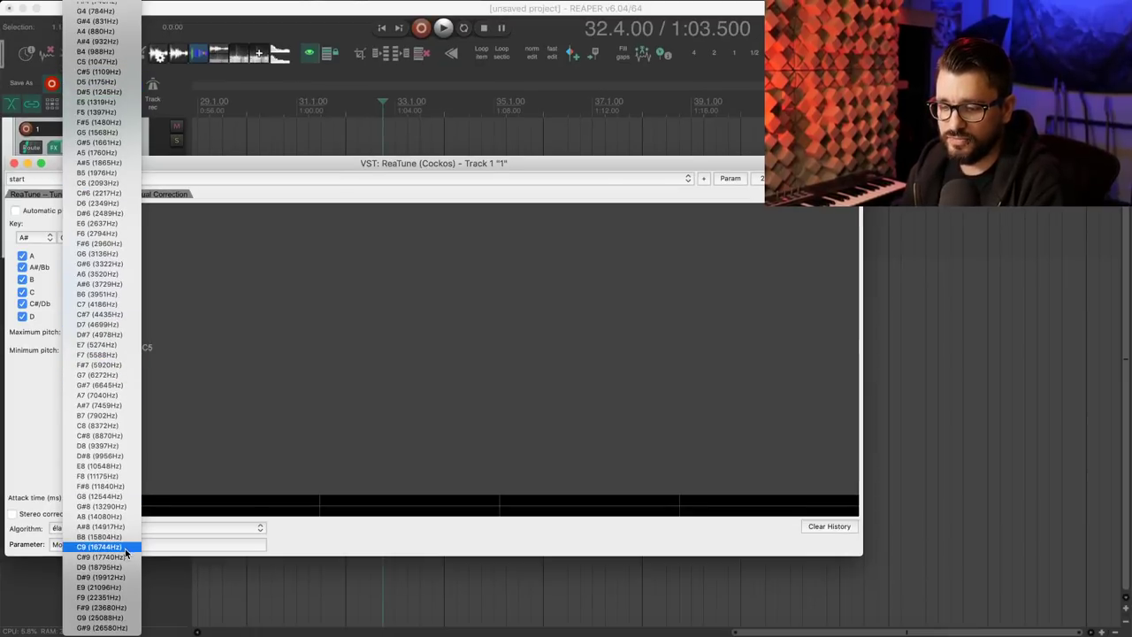
scroll(88, 502, up, 8)
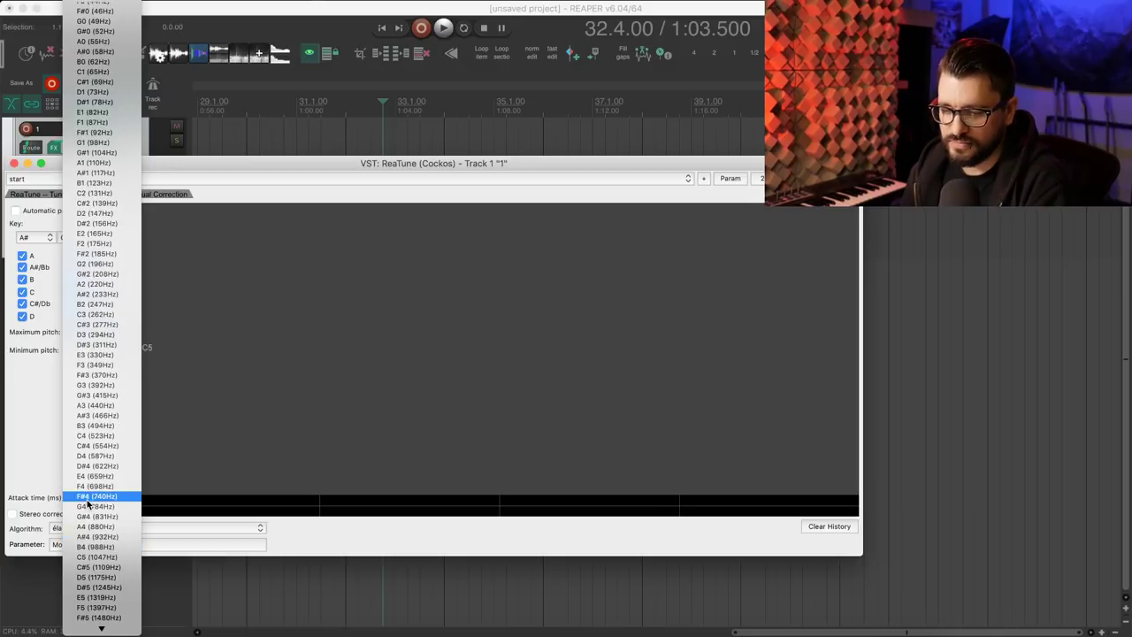
click(121, 438)
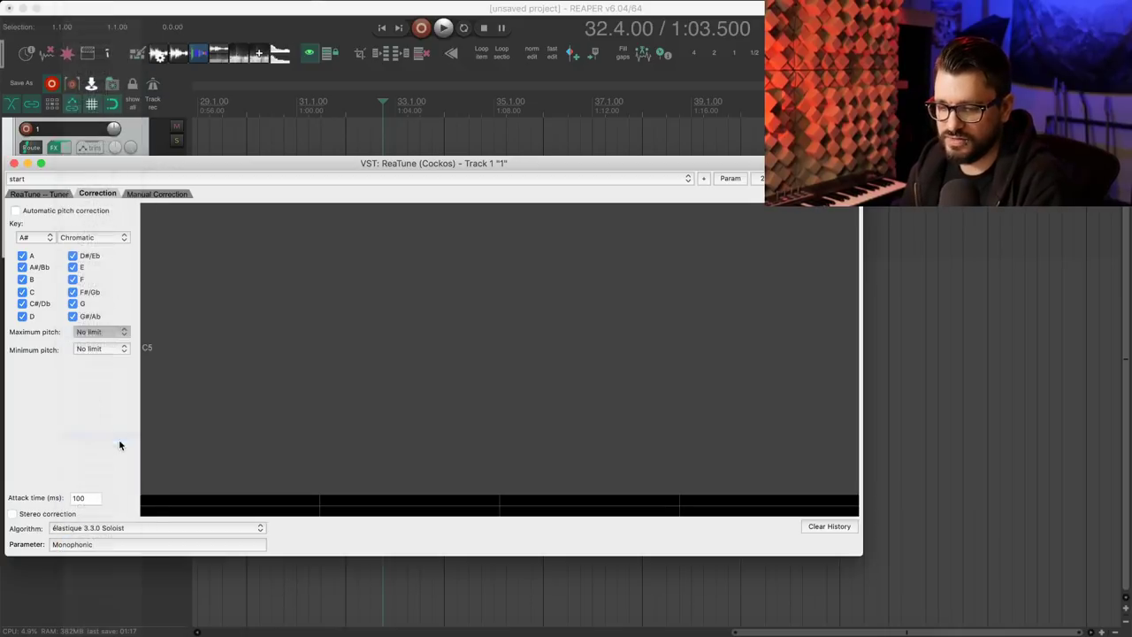
- Set ReaTune's minimum pitch for correction to D1 (73Hz)
click(92, 350)
scroll(104, 516, down, 6)
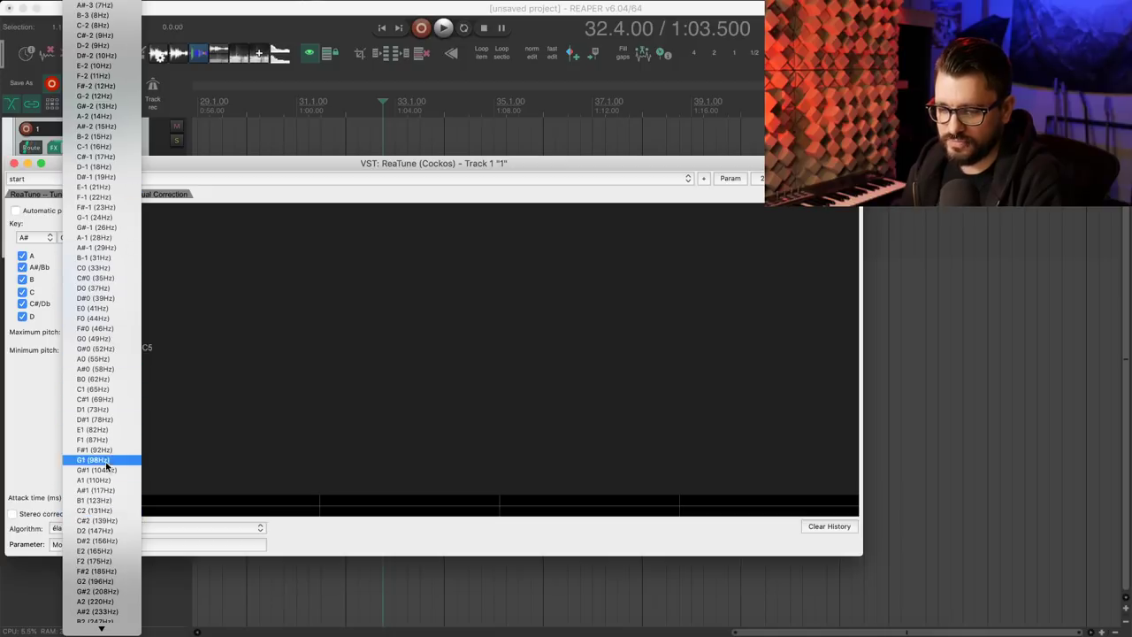
click(132, 411)
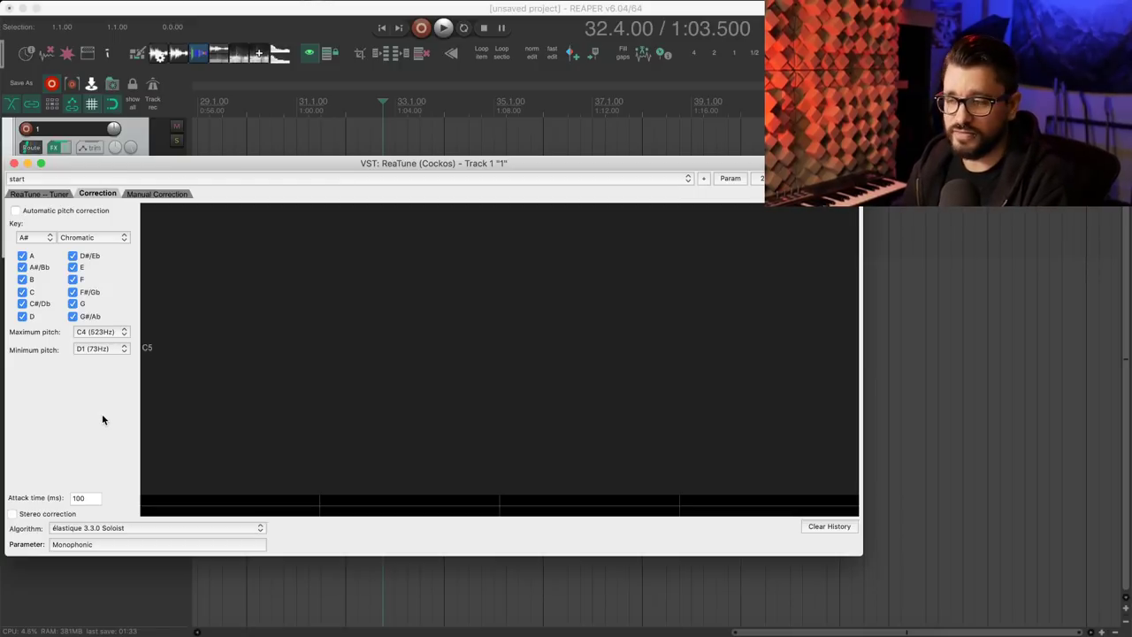
- Review the available choices for the minimum and maximum pitch limits in ReaTune
click(100, 349)
click(113, 341)
click(114, 334)
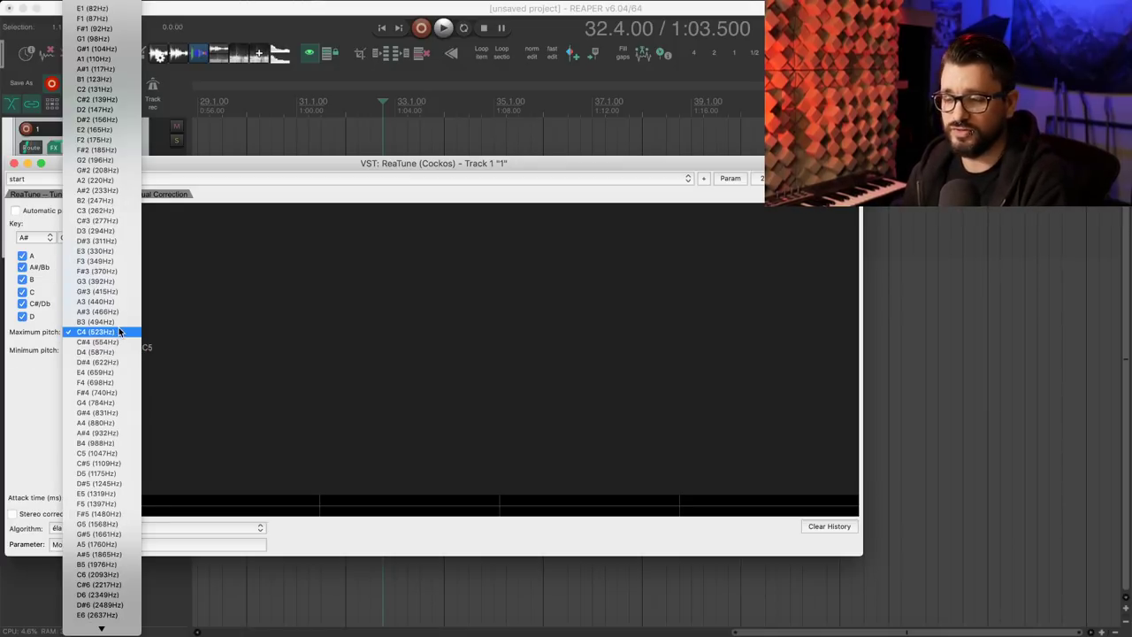
click(14, 343)
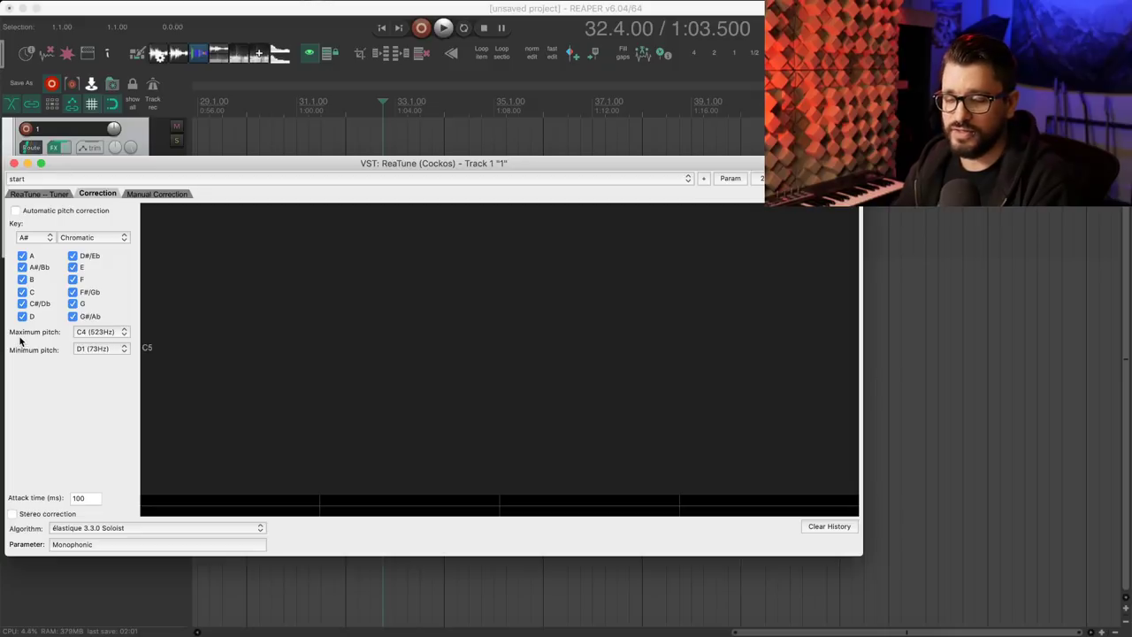
- Bring the Sticks and bass tracks into view in the Live steam mix - 64 Bristol-3 project and save the project
drag(99, 164, 142, 168)
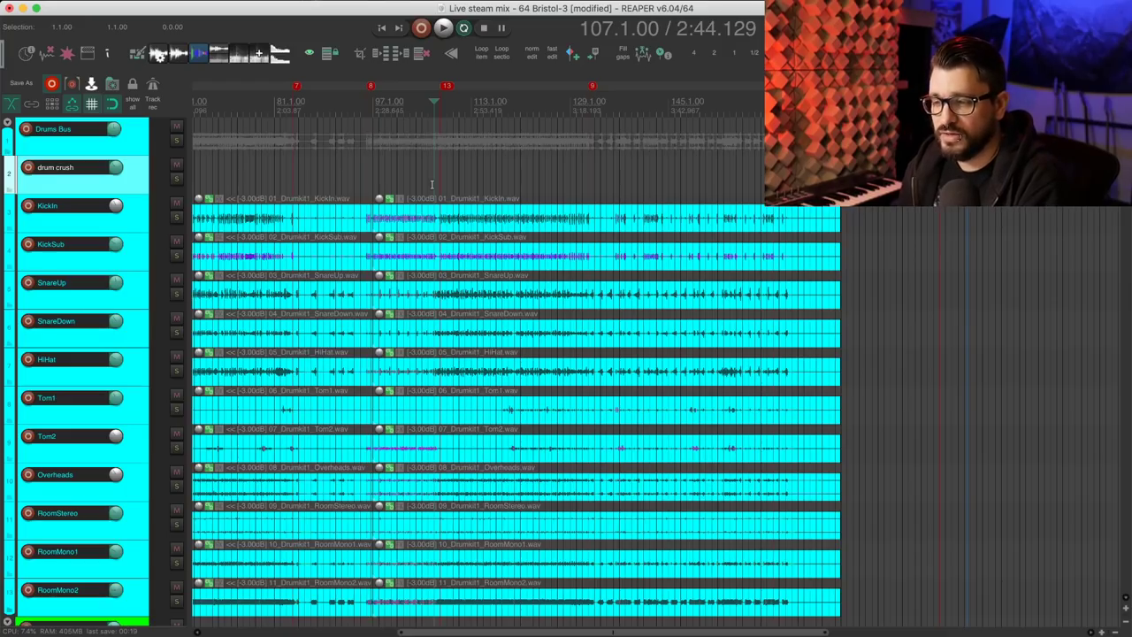
scroll(458, 135, down, 15)
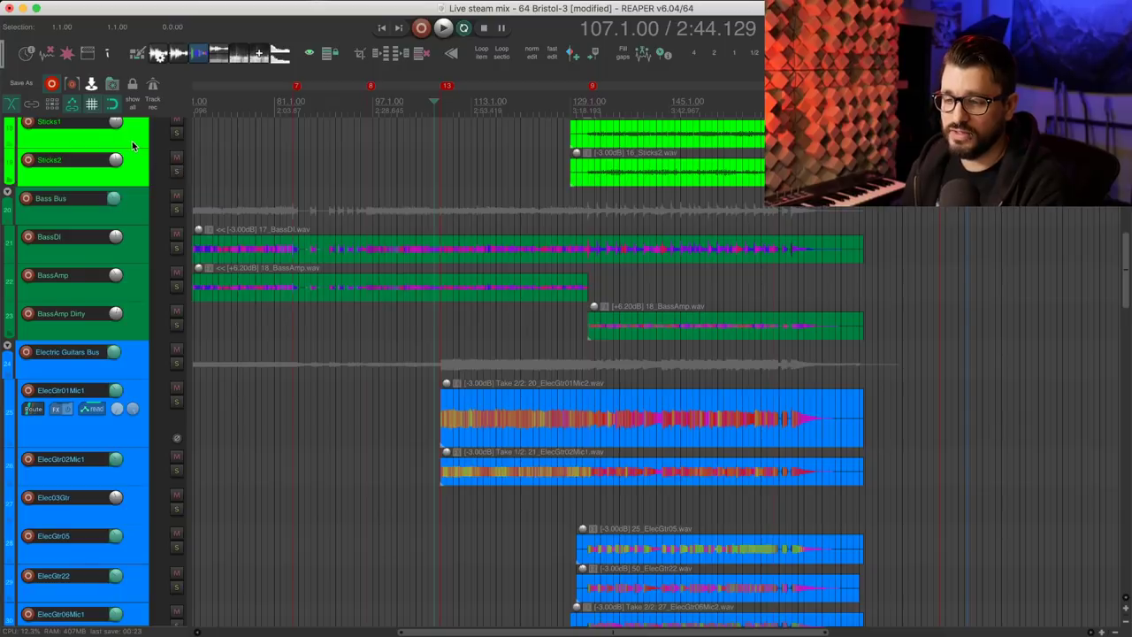
scroll(134, 153, up, 1)
scroll(140, 159, down, 2)
drag(1126, 286, 1126, 279)
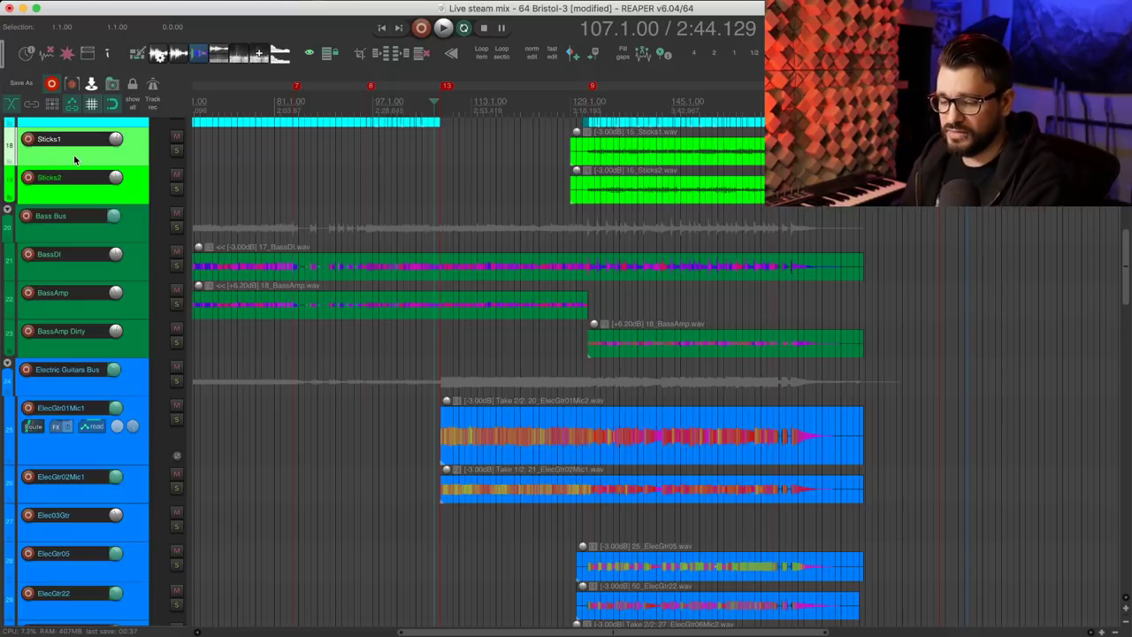
key(super+s)
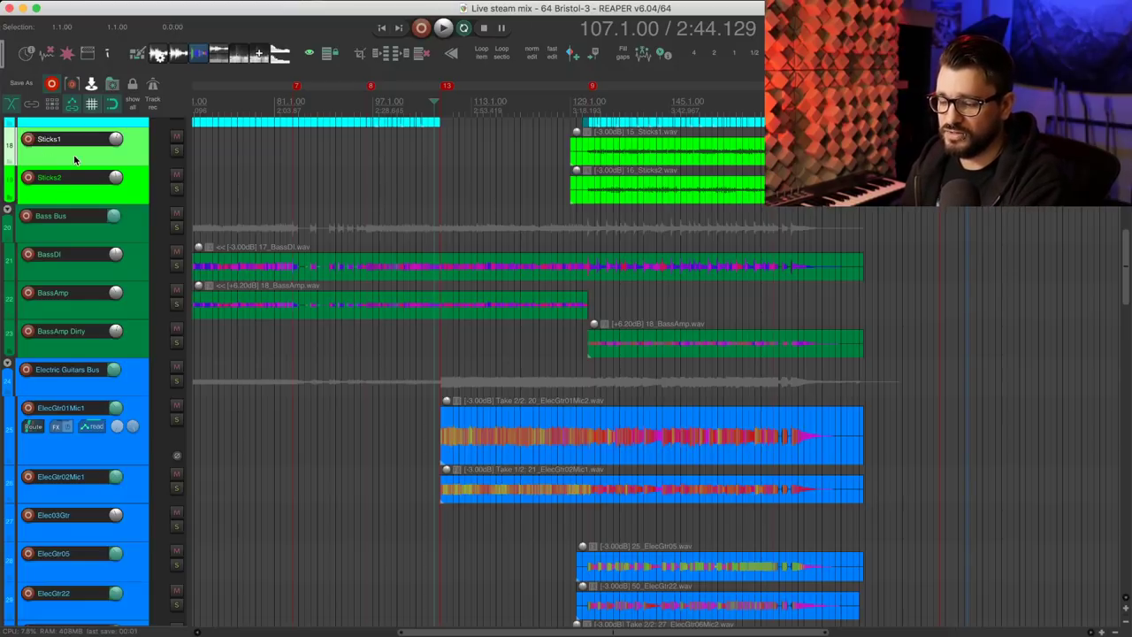
- Start a new project, and reopen Live steam mix - 64 Bristol-3 to check its saved track view
key(super+n)
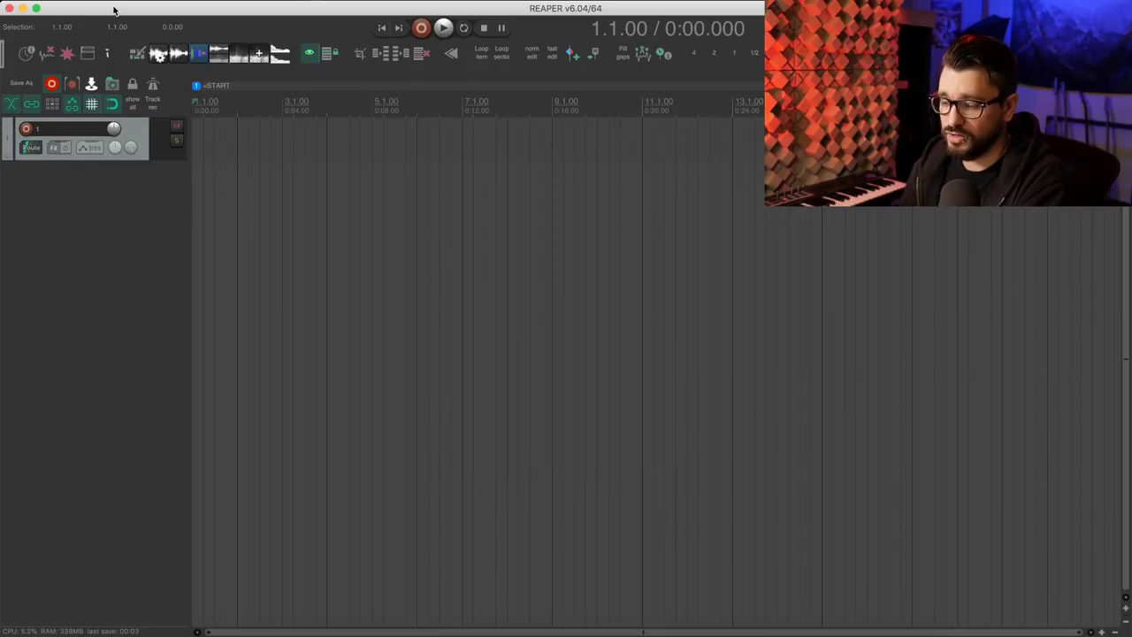
key(super+shift+o)
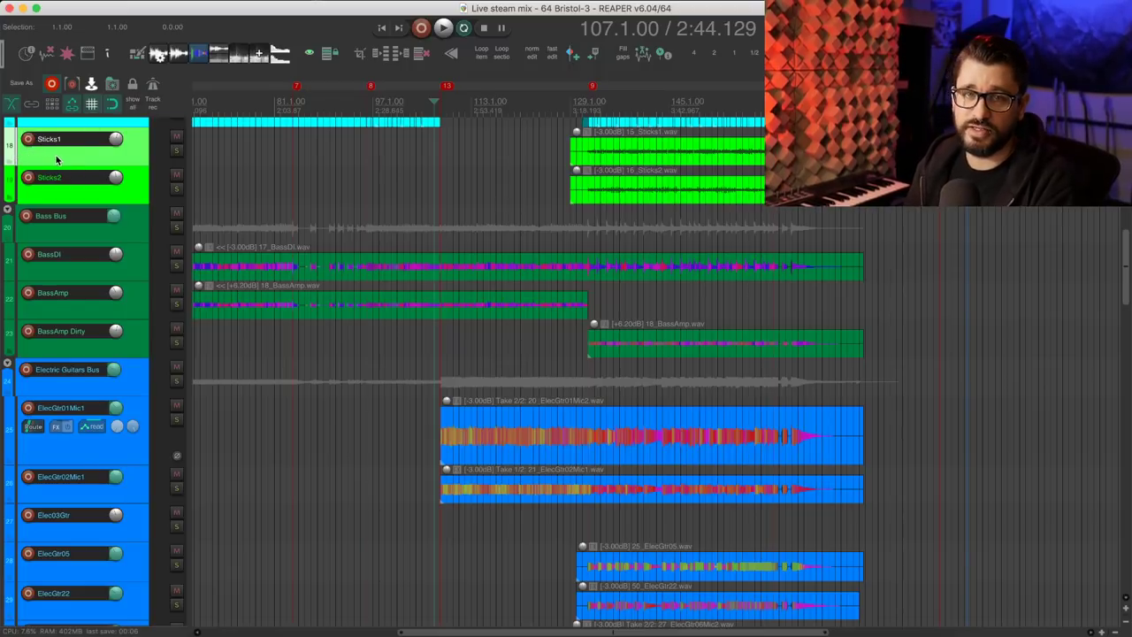
drag(1128, 303, 1128, 193)
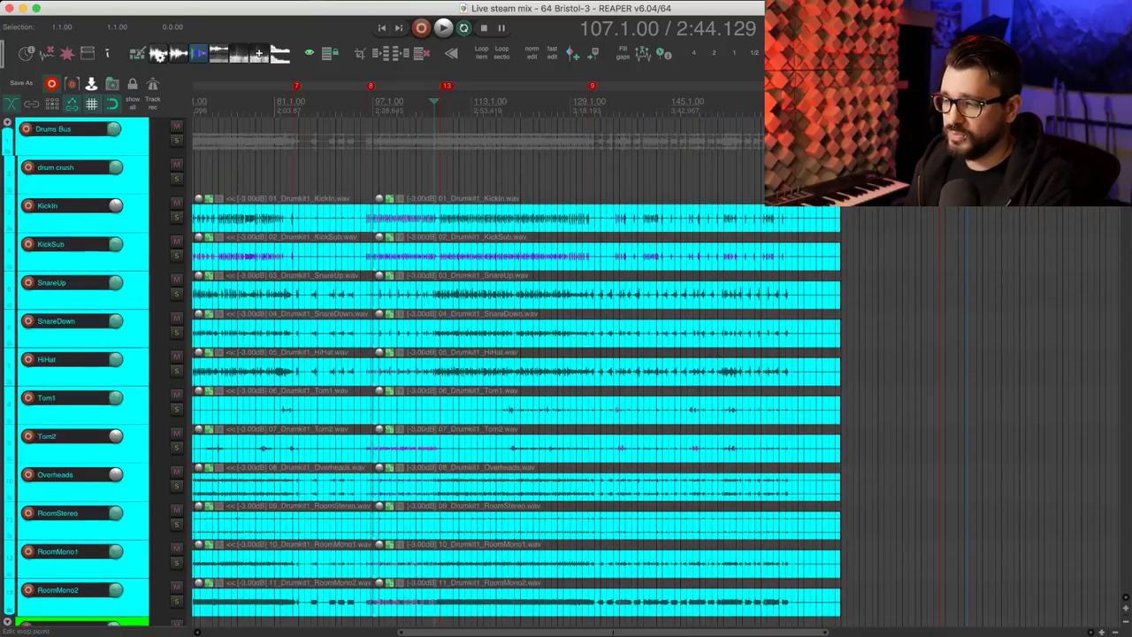
click(137, 152)
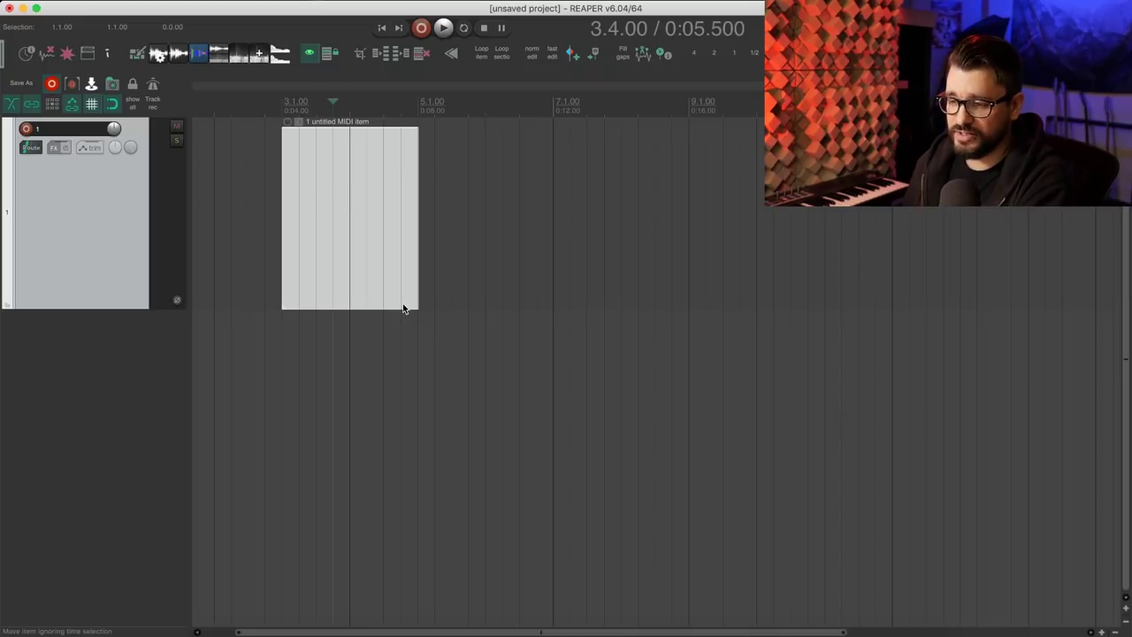
- Color track 1 and its untitled MIDI item pink in the unsaved project
key(shift+c)
click(382, 195)
click(363, 241)
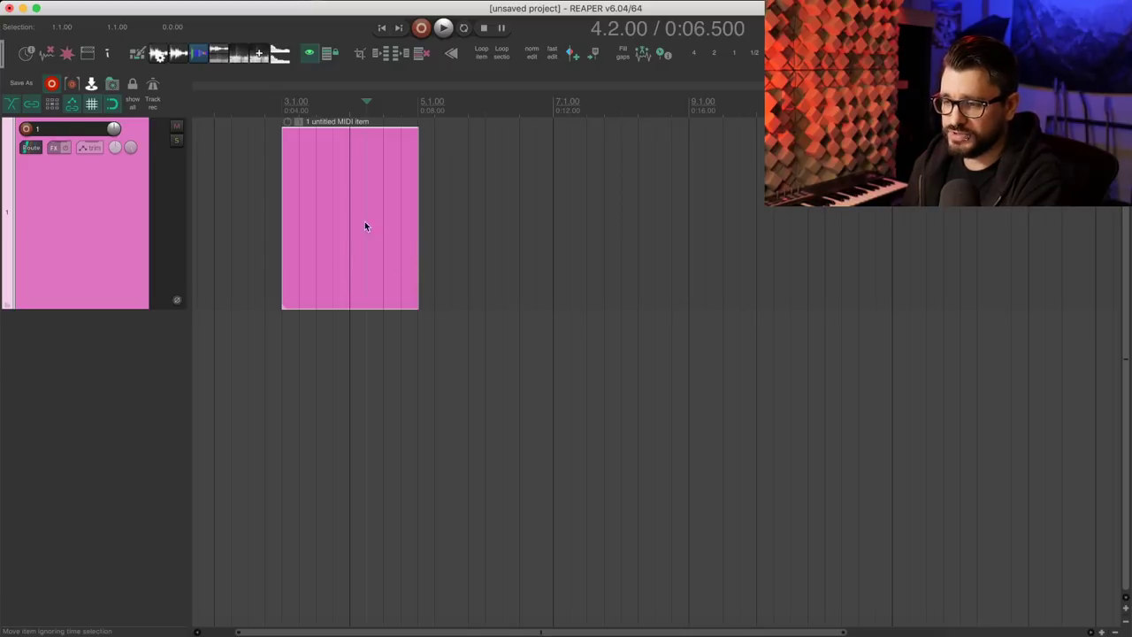
click(382, 245)
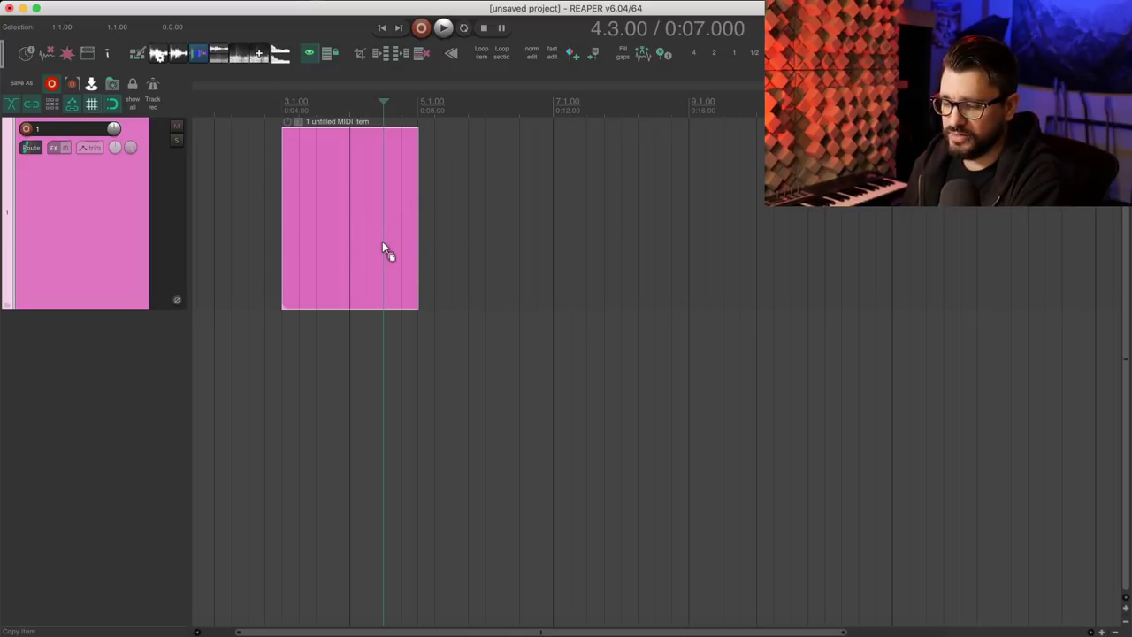
- Duplicate the pink MIDI item four times end to end along track 1
key(super+d)
key(super+d)
key(super+d)
key(super+d)
click(493, 369)
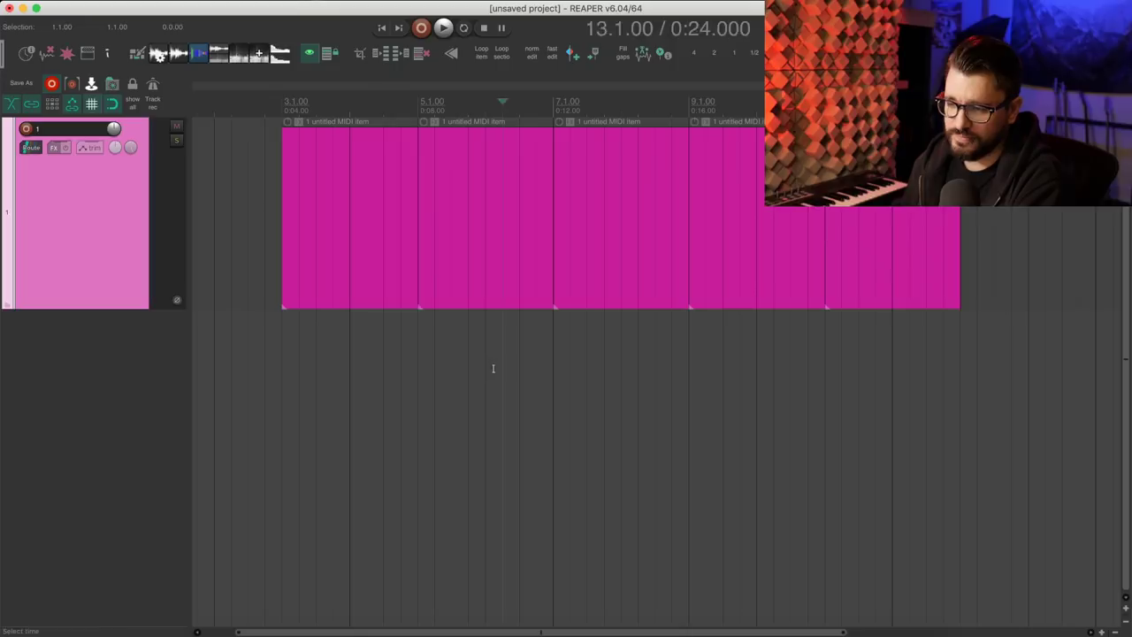
- Split the first MIDI item at 4.2.00 and color its second part blue
key(s)
click(382, 197)
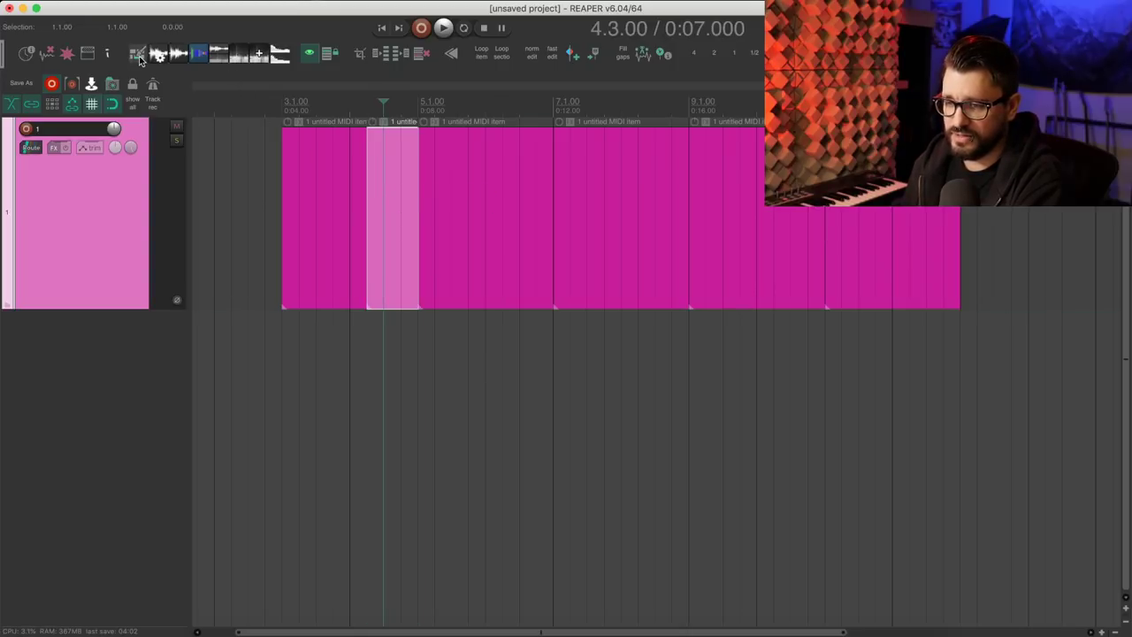
click(137, 55)
click(574, 302)
click(590, 279)
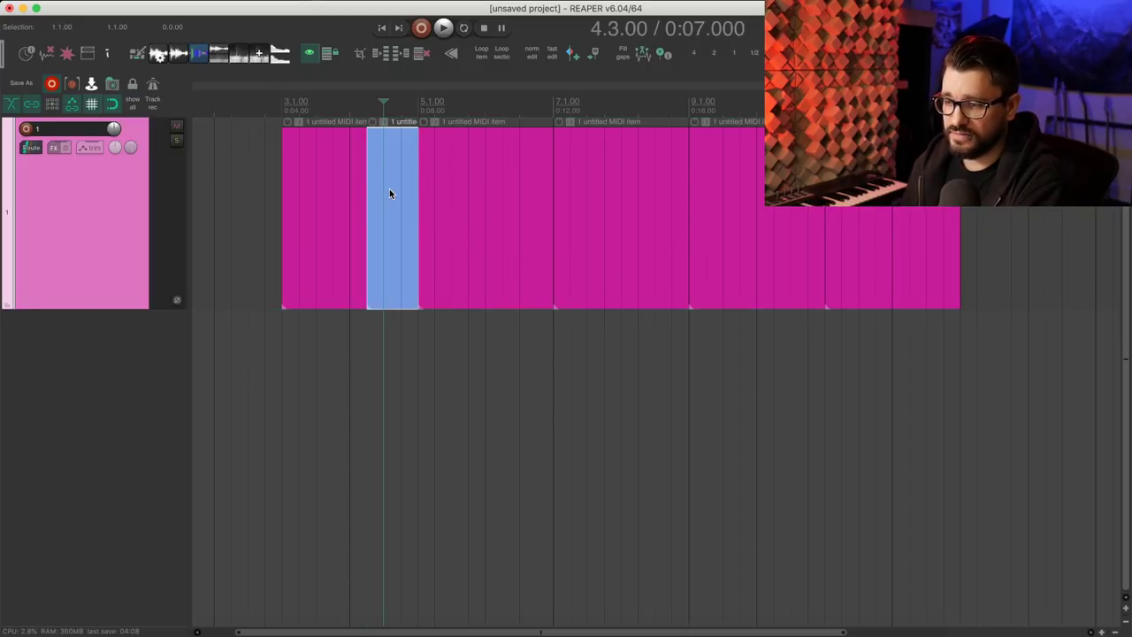
- Duplicate the blue MIDI item repeatedly over the following pink items up to 13.2.00, and select individual items to inspect the overlap
key(ctrl+d)
key(ctrl+d)
key(ctrl+d)
key(ctrl+d)
key(ctrl+d)
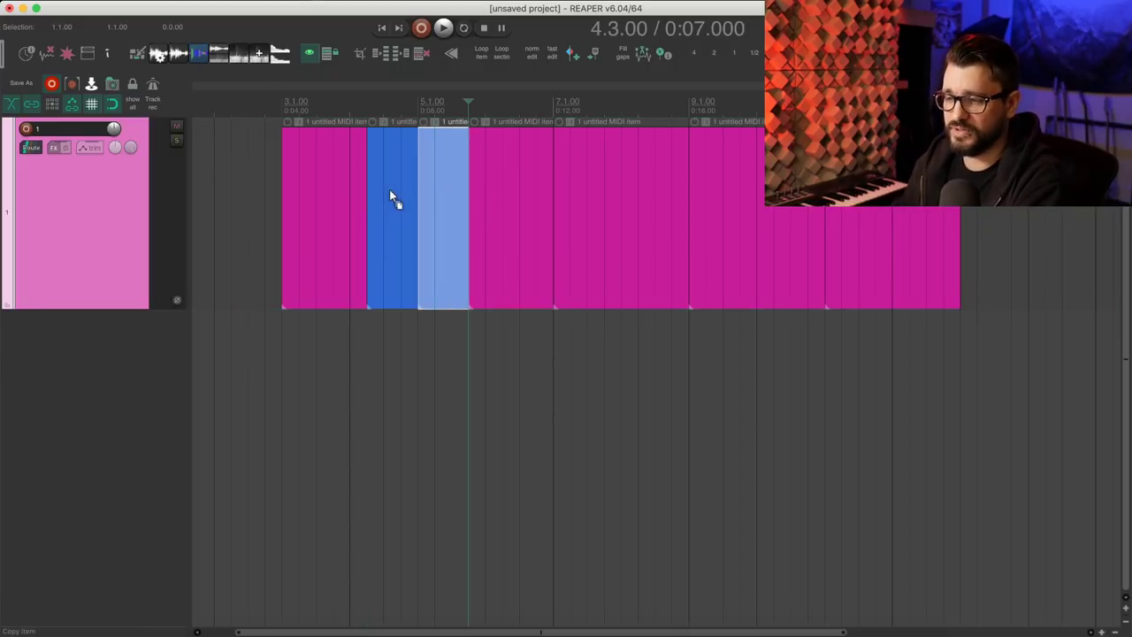
key(ctrl+d)
key(ctrl+d)
key(ctrl+d)
key(ctrl+d)
key(ctrl+d)
key(ctrl+d)
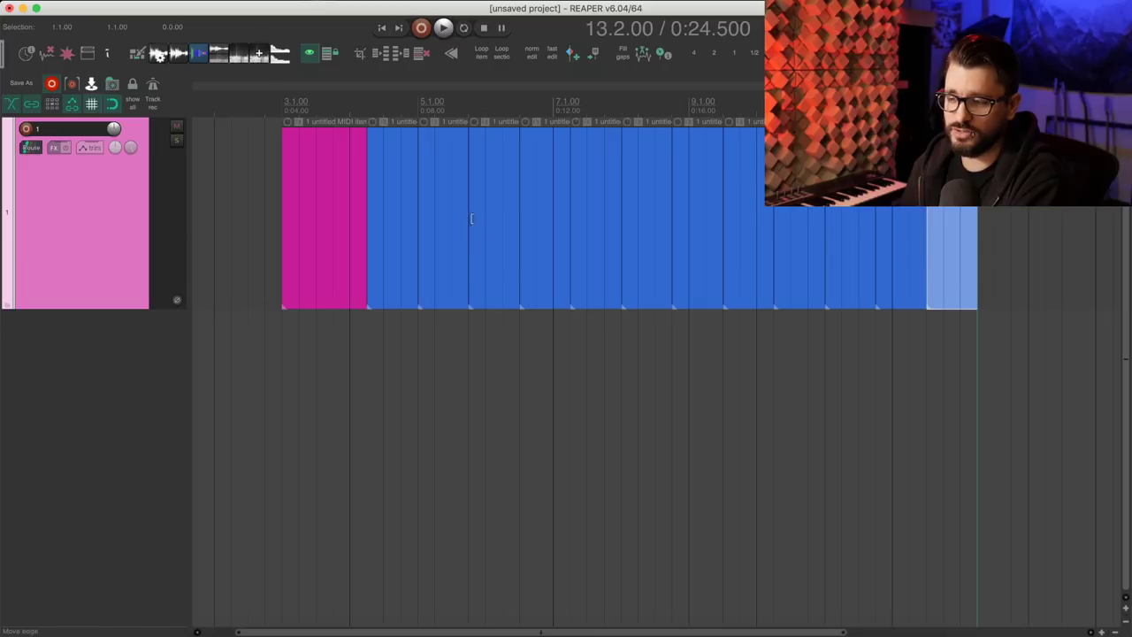
click(535, 258)
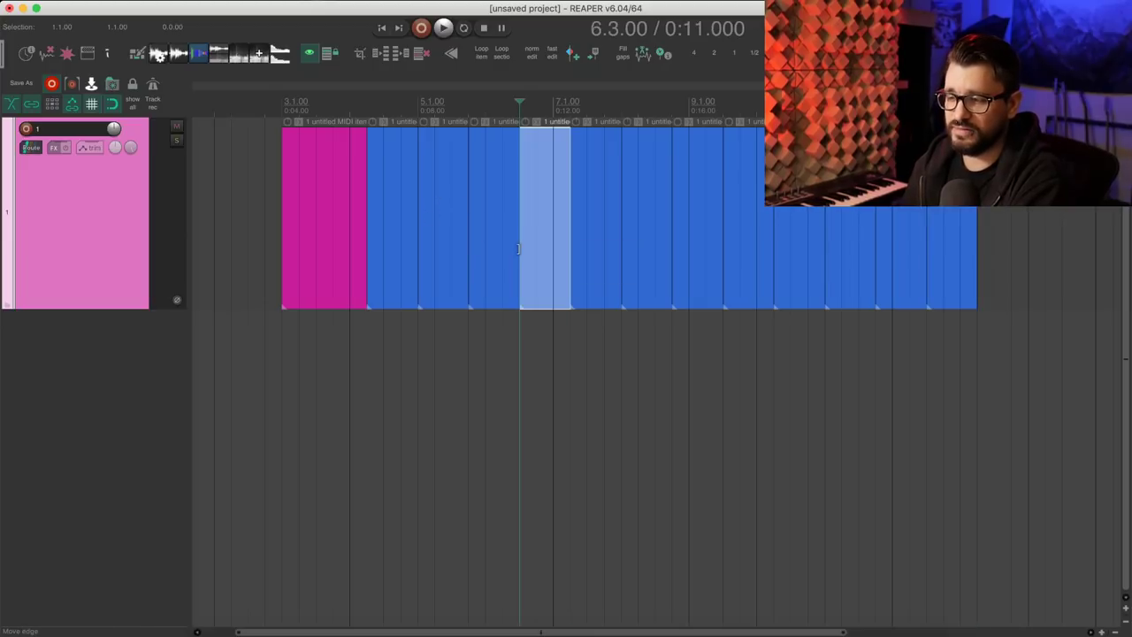
click(317, 188)
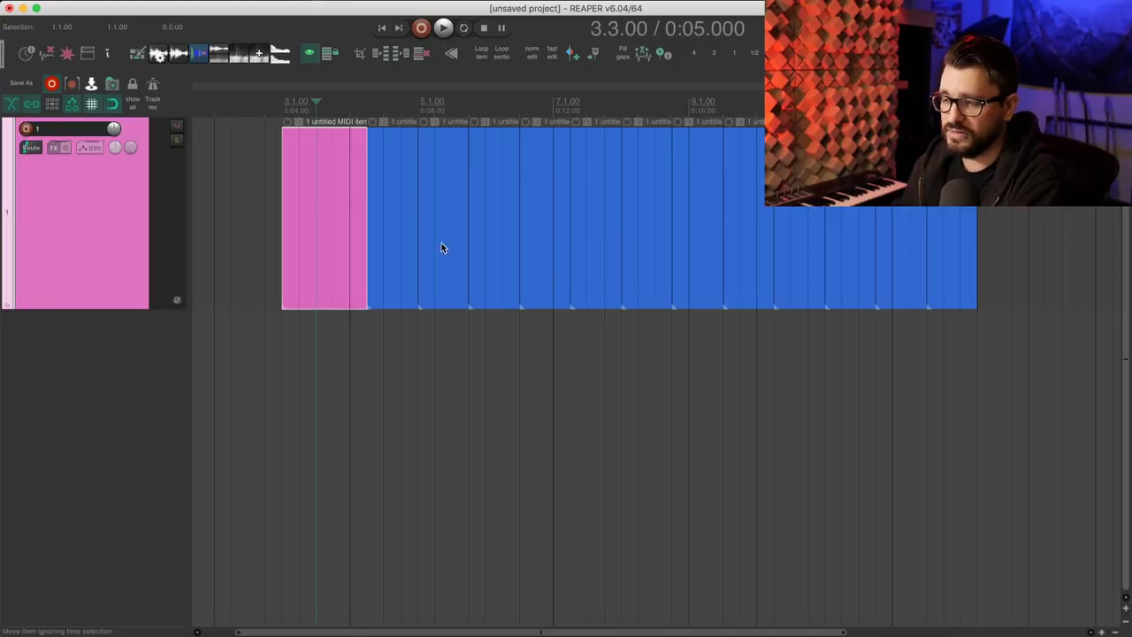
click(412, 248)
click(504, 248)
click(567, 246)
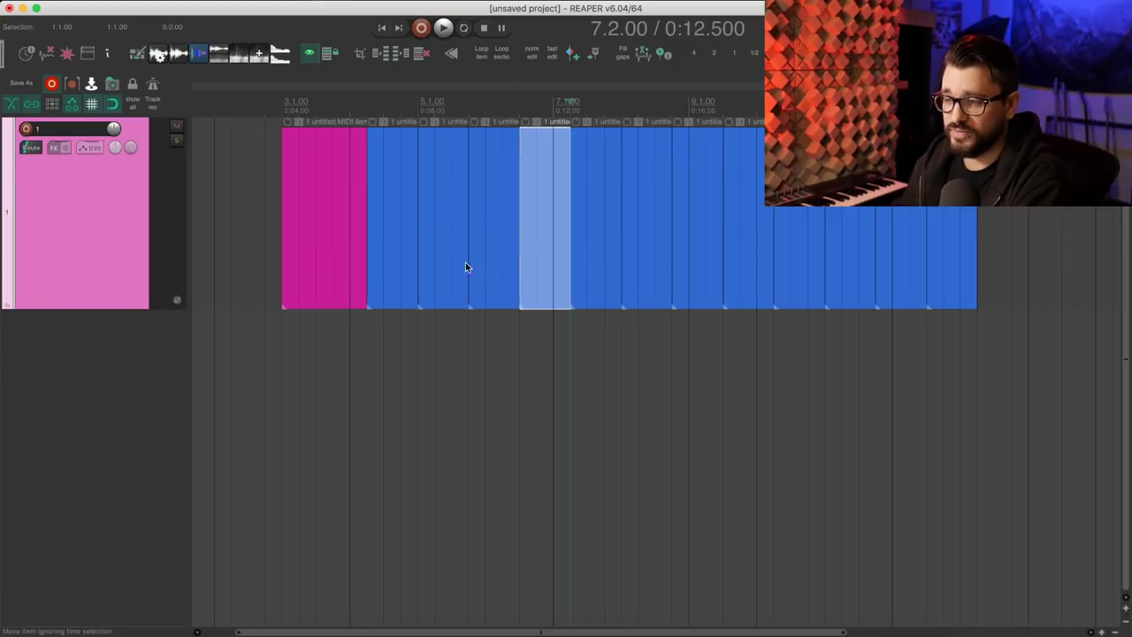
- Duplicate the pink item at the start of the track repeatedly until the copies cover all the blue items
click(348, 253)
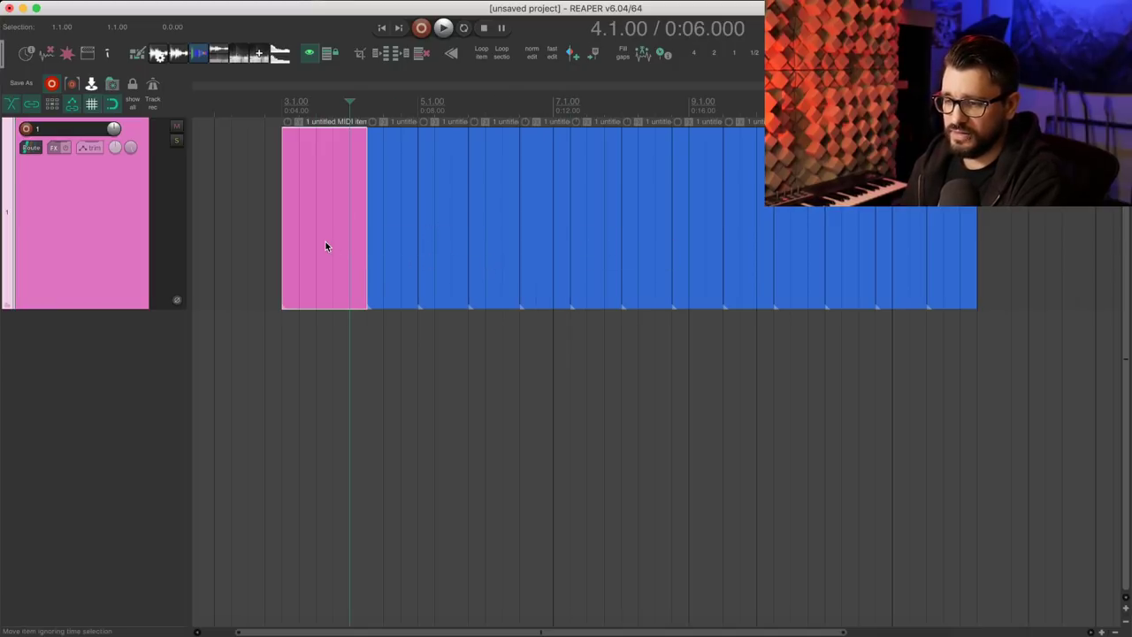
key(super+d)
key(super+d)
key(super+d)
key(super+d)
key(super+d)
key(super+d)
key(super+d)
key(super+d)
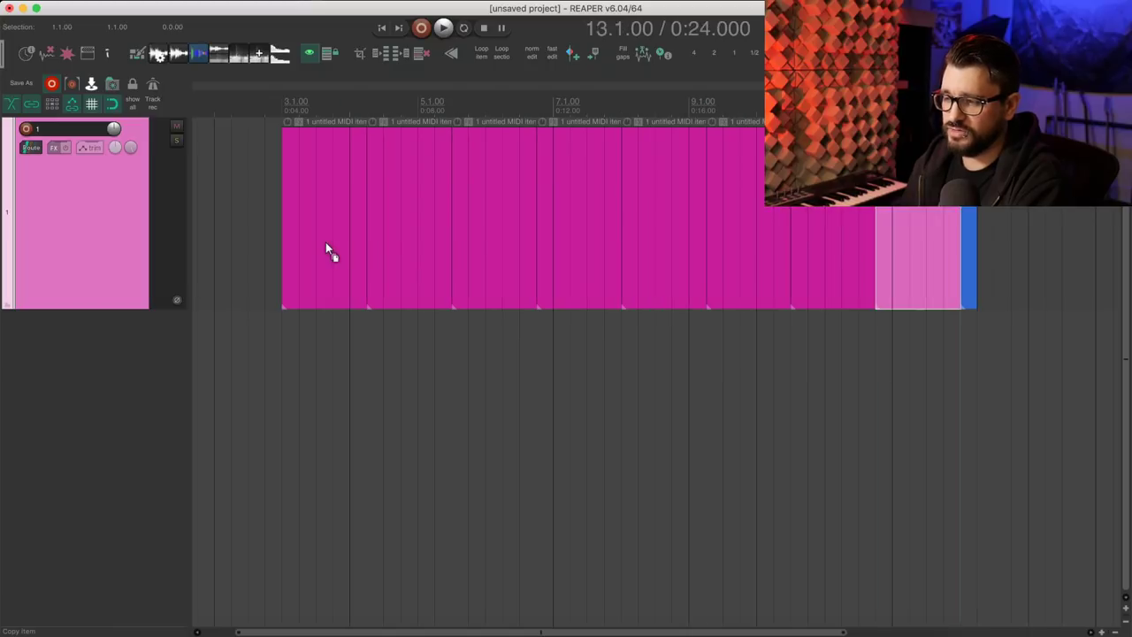
click(426, 392)
click(502, 270)
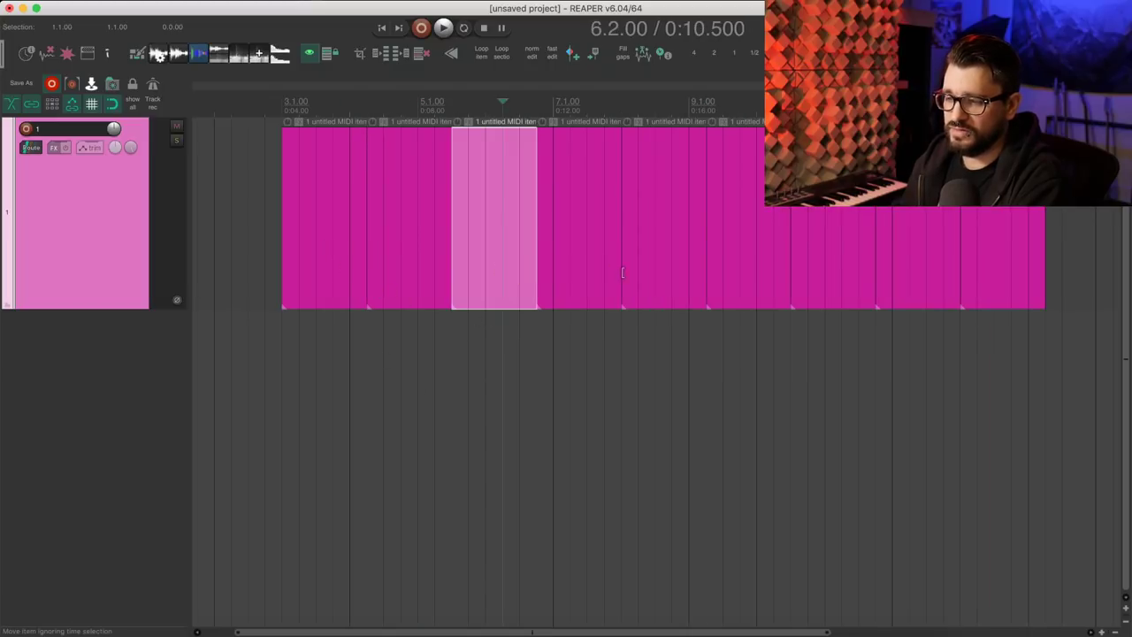
click(496, 373)
- Color the first MIDI item on the track green
click(320, 240)
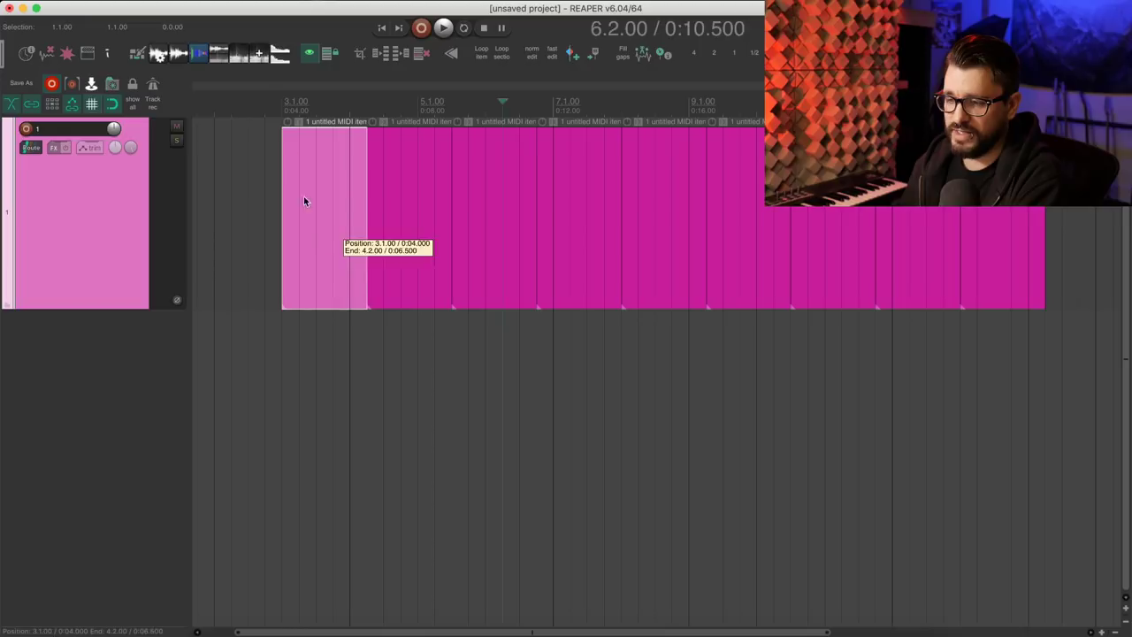
click(137, 54)
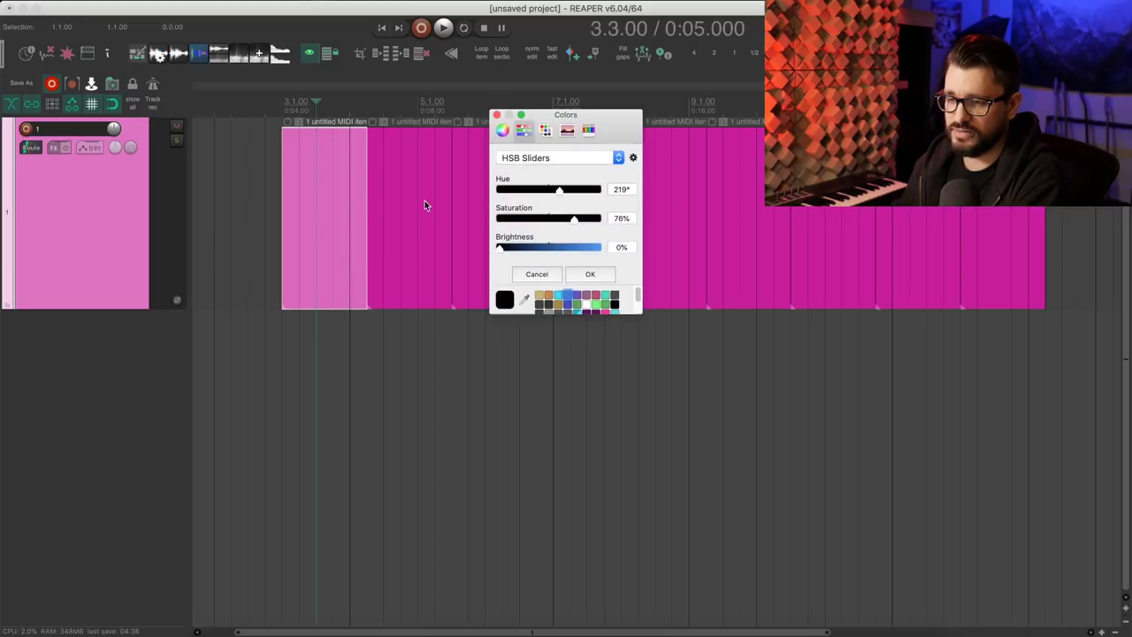
click(597, 305)
click(590, 274)
- Copy the 3.3.00 to 4.1.00 section of the green item to several spots over the pink items
click(349, 217)
drag(311, 216, 821, 237)
click(788, 430)
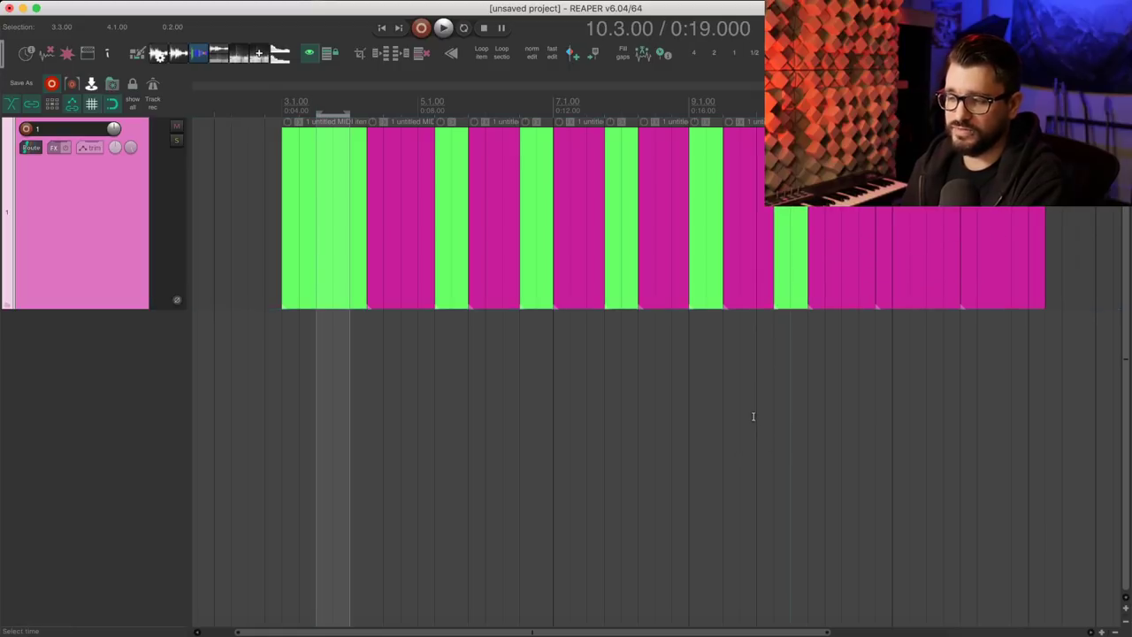
click(604, 365)
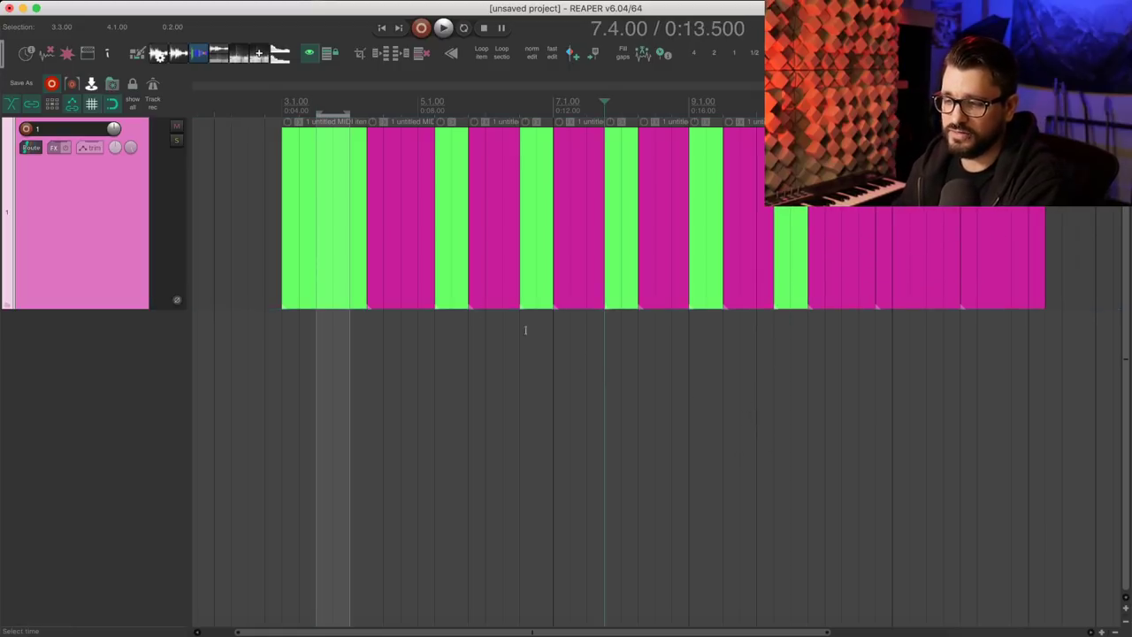
- Clear the time selection and paste copies of the whole green item along the track over the remaining pink items
click(322, 235)
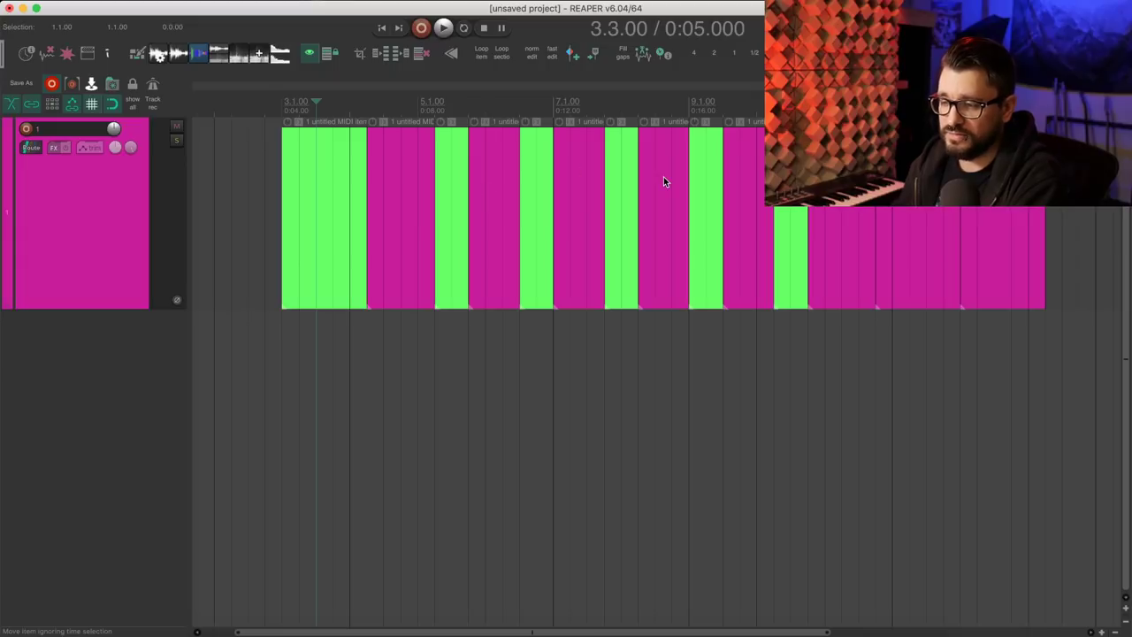
click(361, 216)
key(super+c)
key(super+v)
key(super+v)
key(super+v)
key(super+v)
key(super+v)
key(super+v)
key(super+v)
key(super+v)
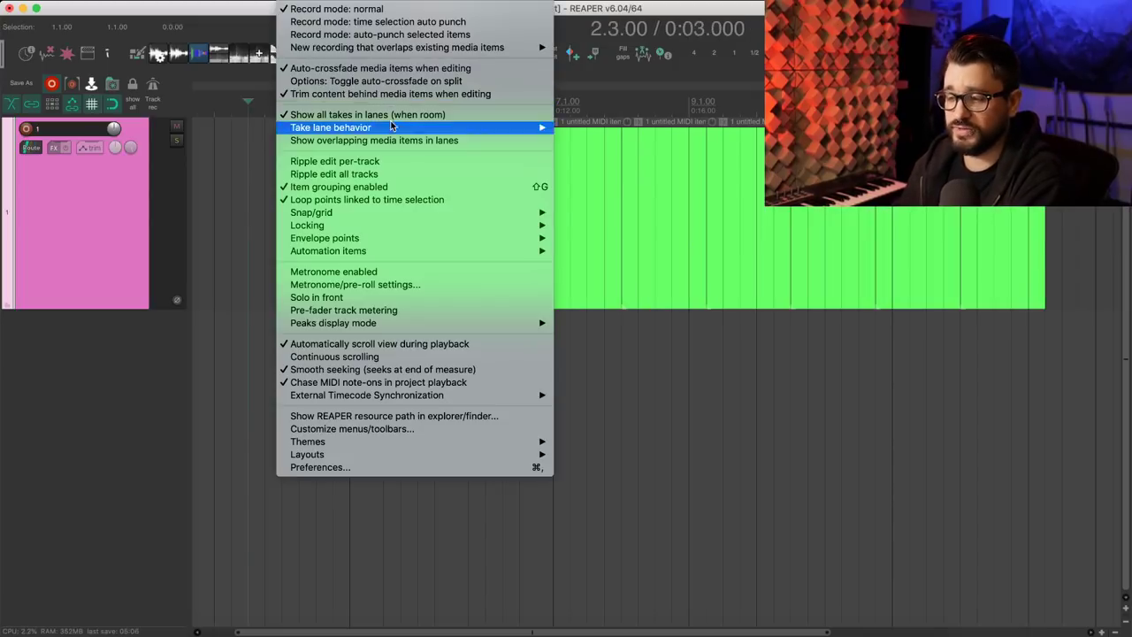
- Turn off trimming content behind media items when editing, and view the same option in the Media Item Defaults preferences
click(330, 99)
click(306, 185)
key(super+comma)
click(126, 285)
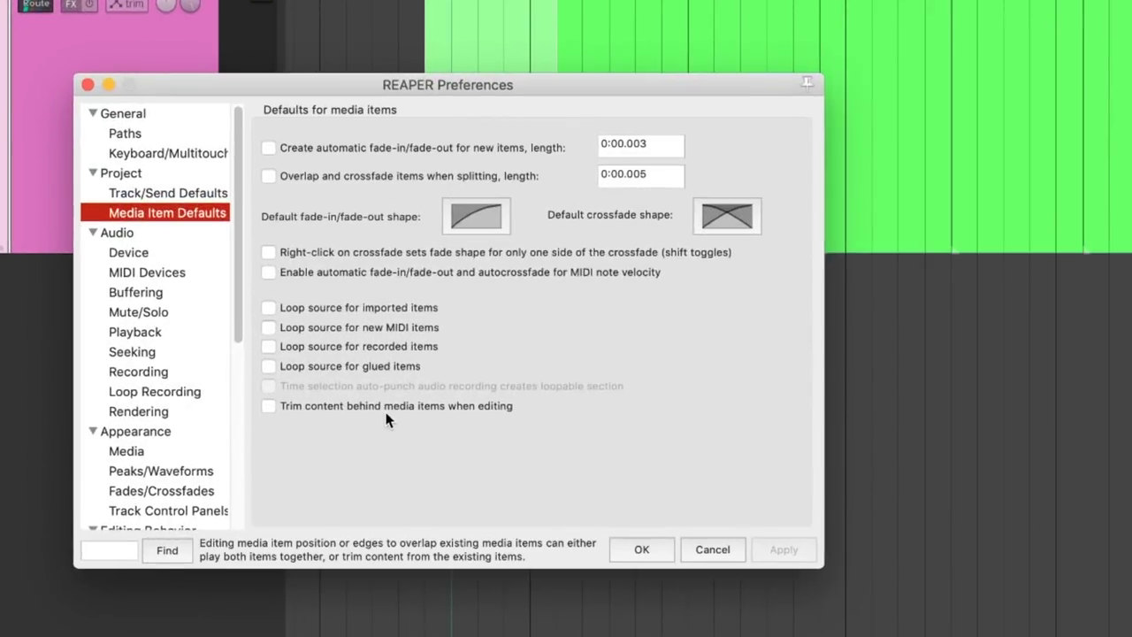
click(644, 547)
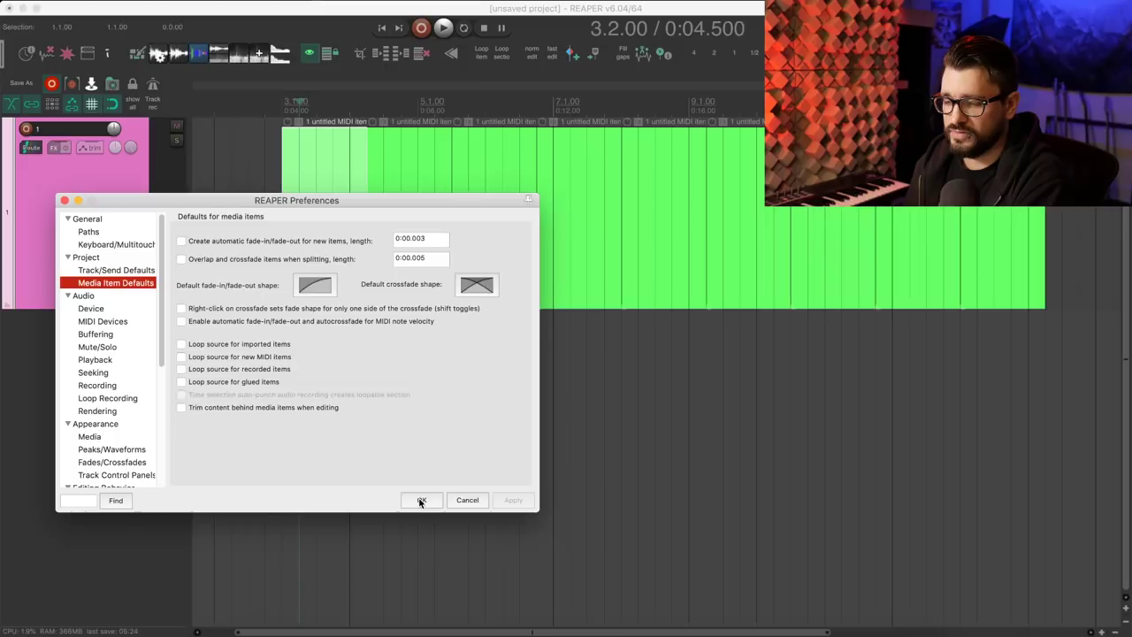
- Enable showing overlapping media items in lanes
click(319, 221)
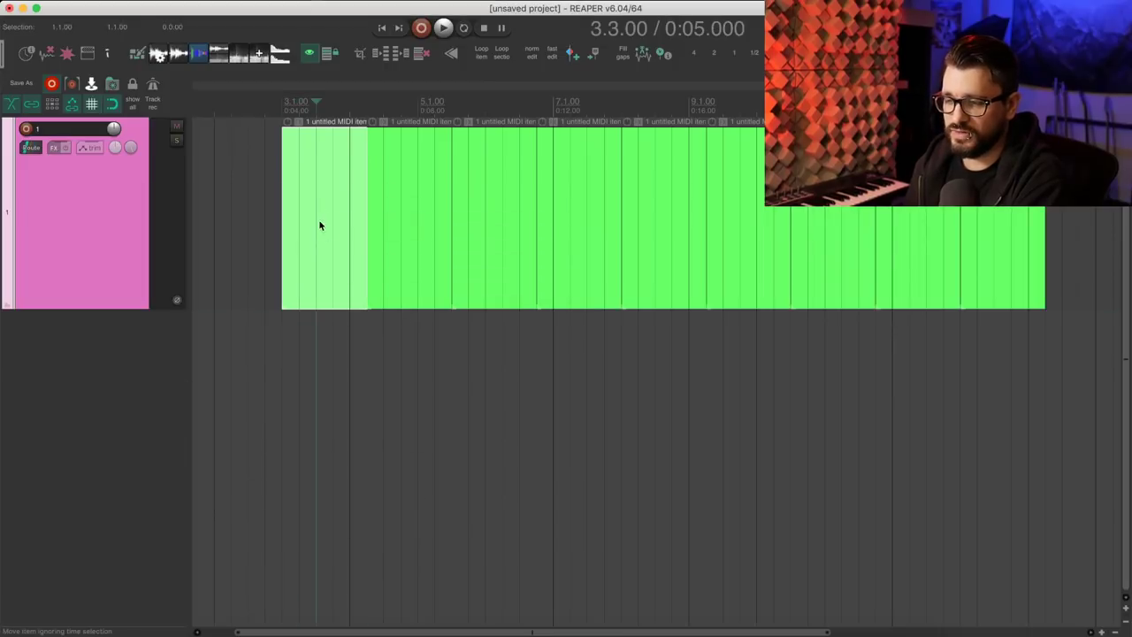
click(339, 238)
click(310, 249)
click(299, 2)
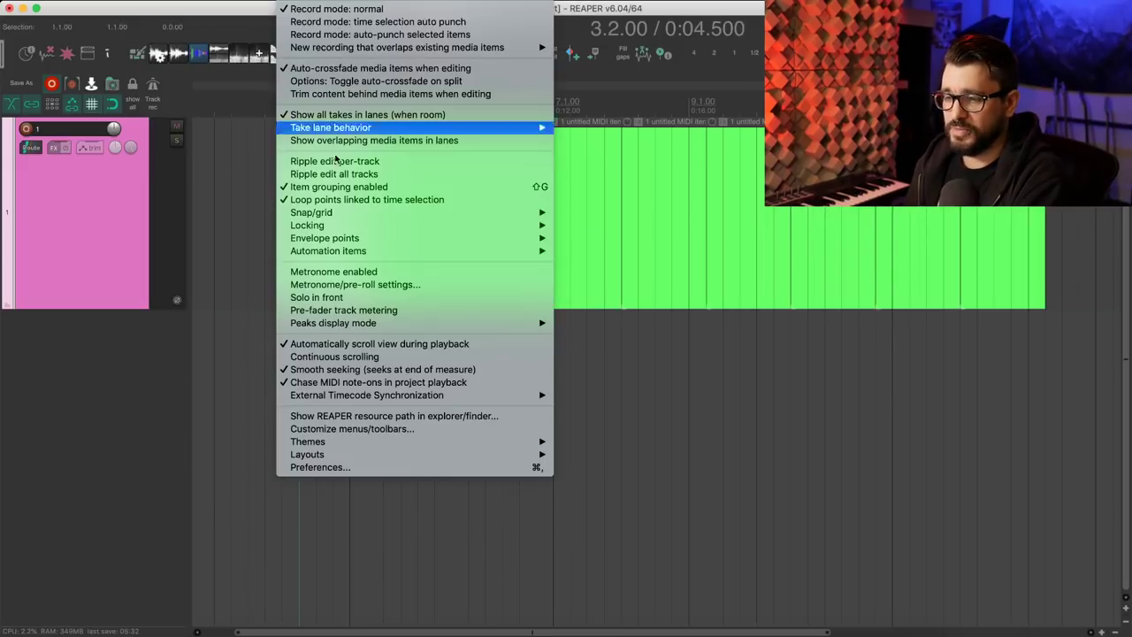
click(350, 141)
- Color the first MIDI item on the track light blue
click(333, 194)
click(157, 57)
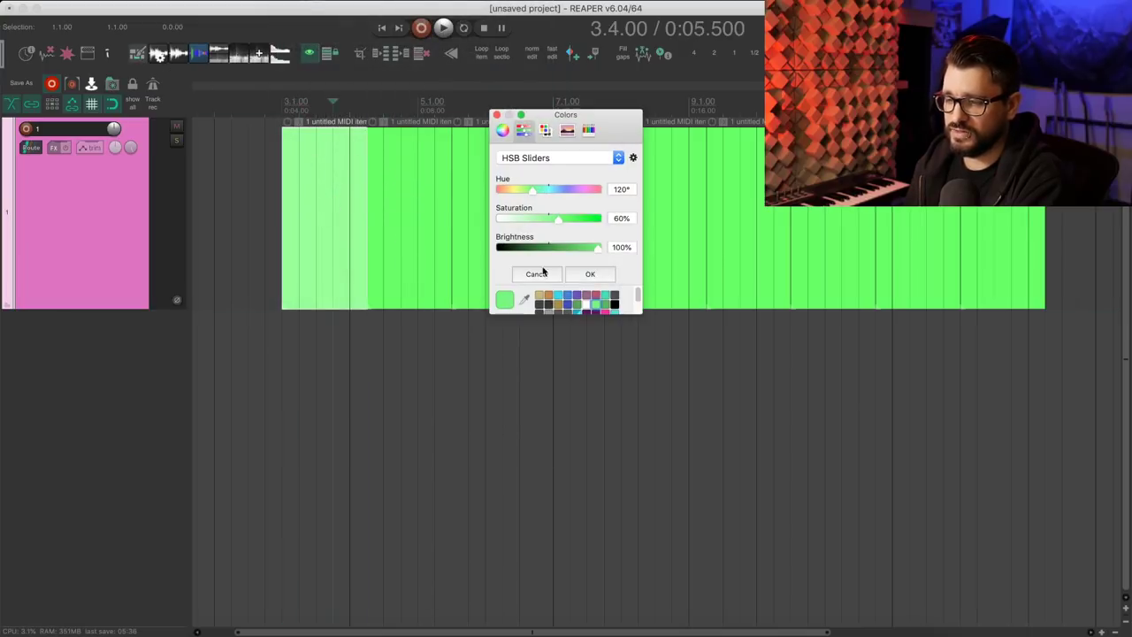
click(559, 298)
click(595, 272)
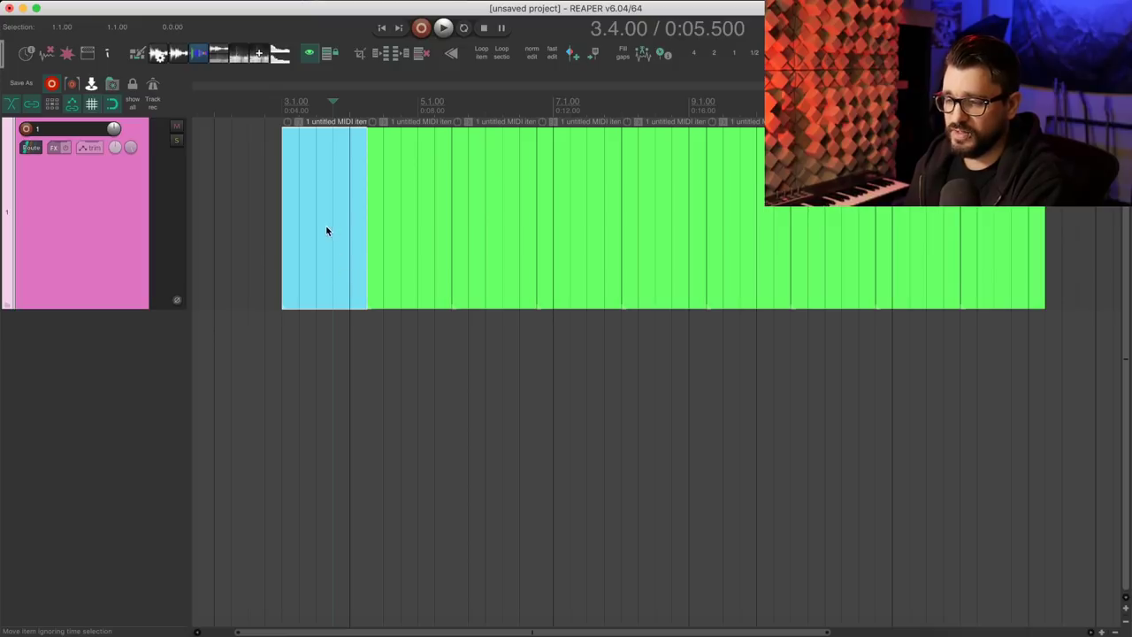
- Copy the light blue item to three places overlapping the green items, and select the second item on the track
drag(322, 232, 748, 206)
drag(726, 254, 979, 234)
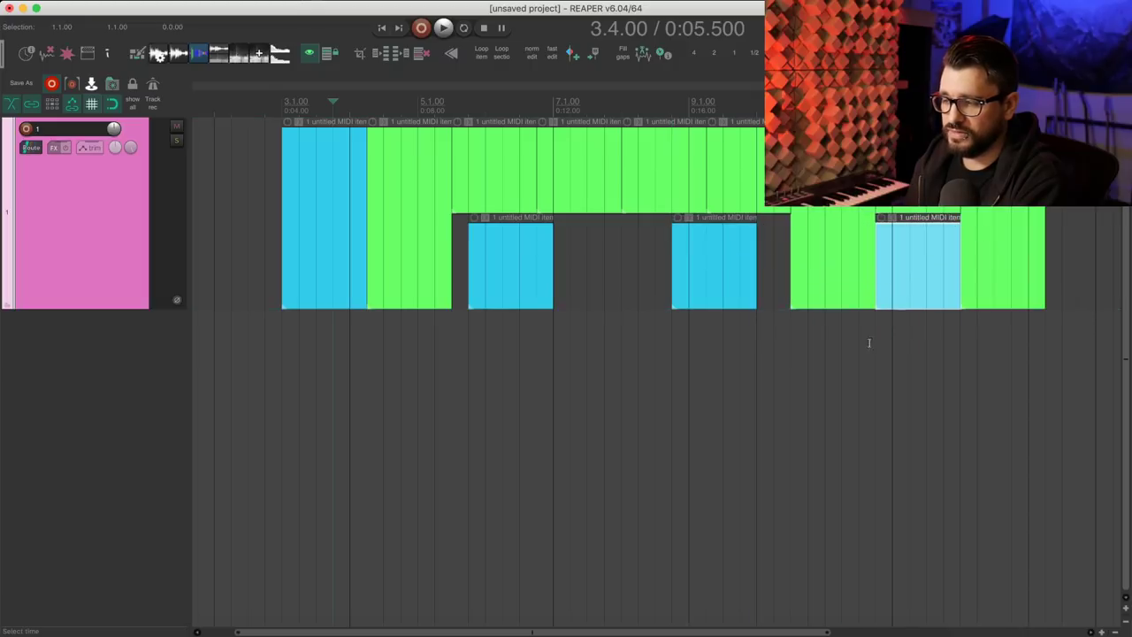
click(745, 369)
click(428, 305)
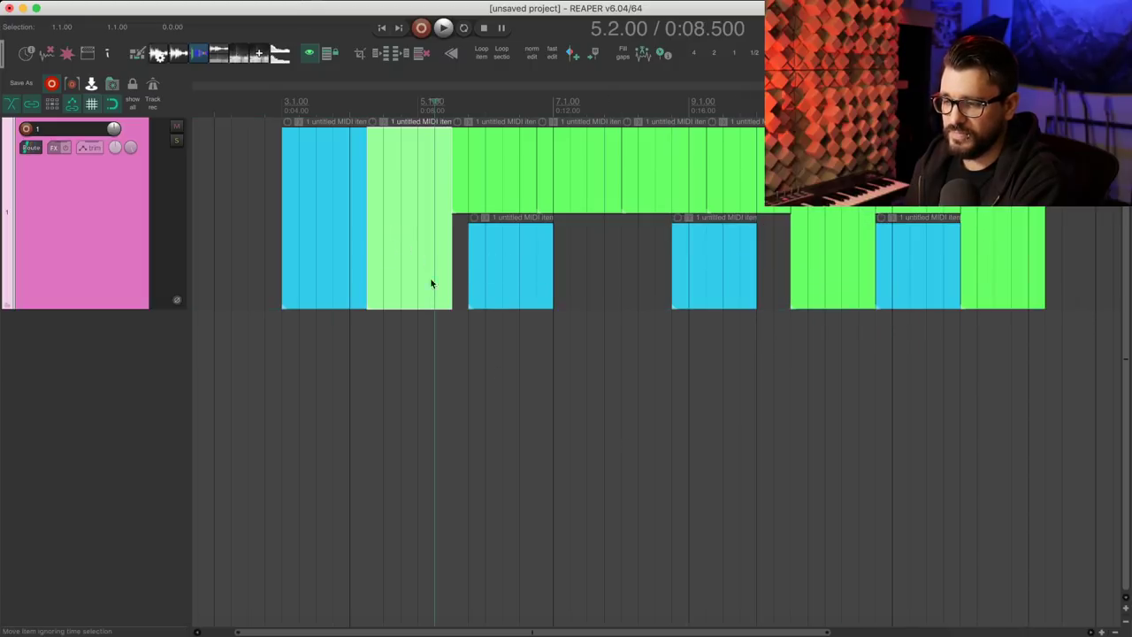
- Duplicate the first light blue item repeatedly end to end along the track, out to 15.3.00
click(505, 273)
click(328, 238)
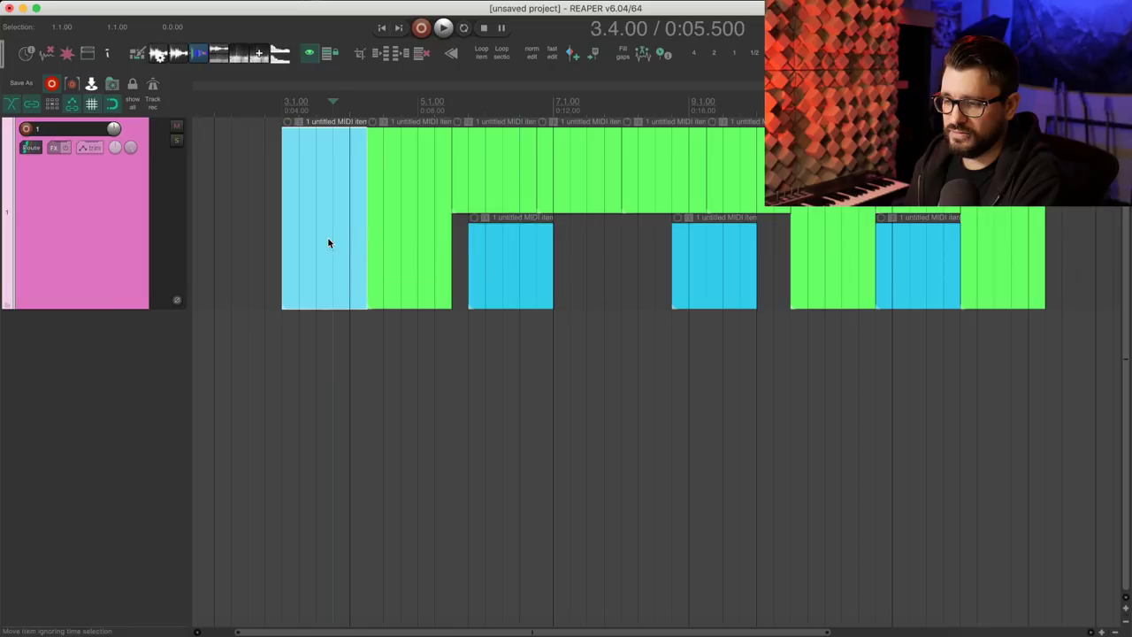
key(super+v)
key(super+v)
key(super+v)
key(super+v)
key(super+v)
key(super+v)
key(super+v)
key(super+v)
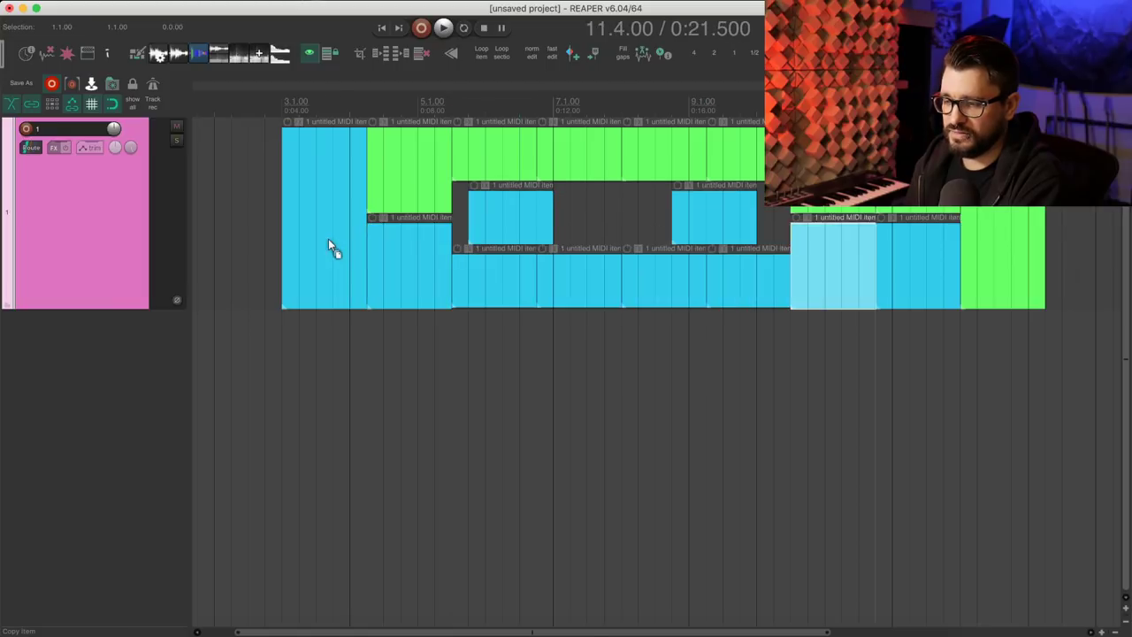
key(super+v)
scroll(336, 263, down, 5)
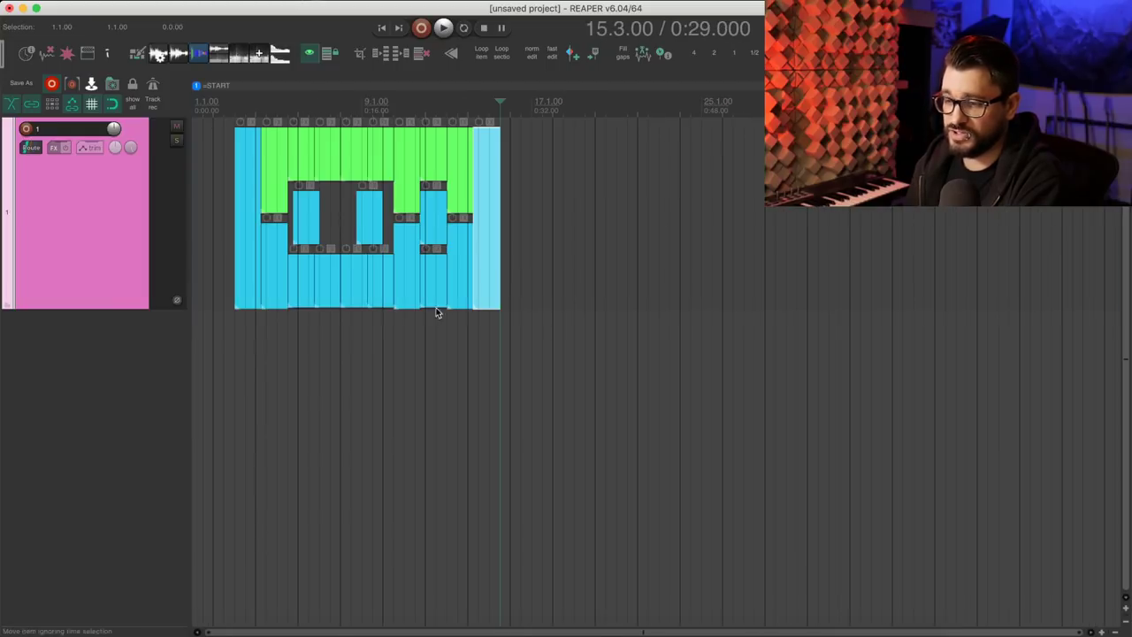
click(373, 334)
scroll(313, 343, up, 3)
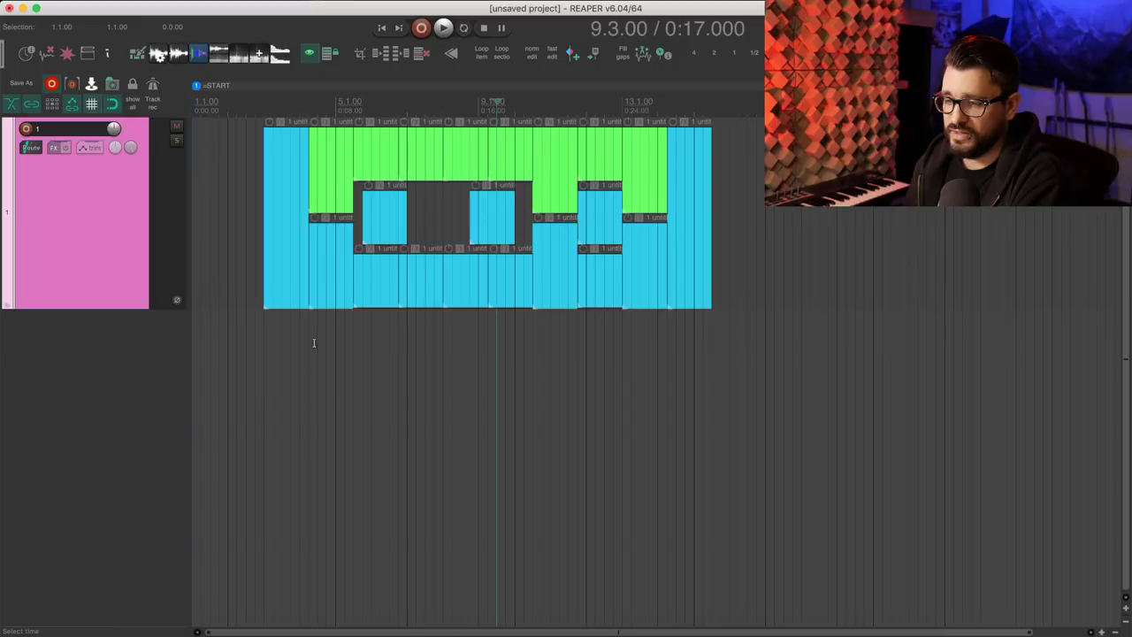
- Turn on trimming content behind media items when editing, and duplicate the first light blue item over the overlapping items up to 8.1.00
click(292, 3)
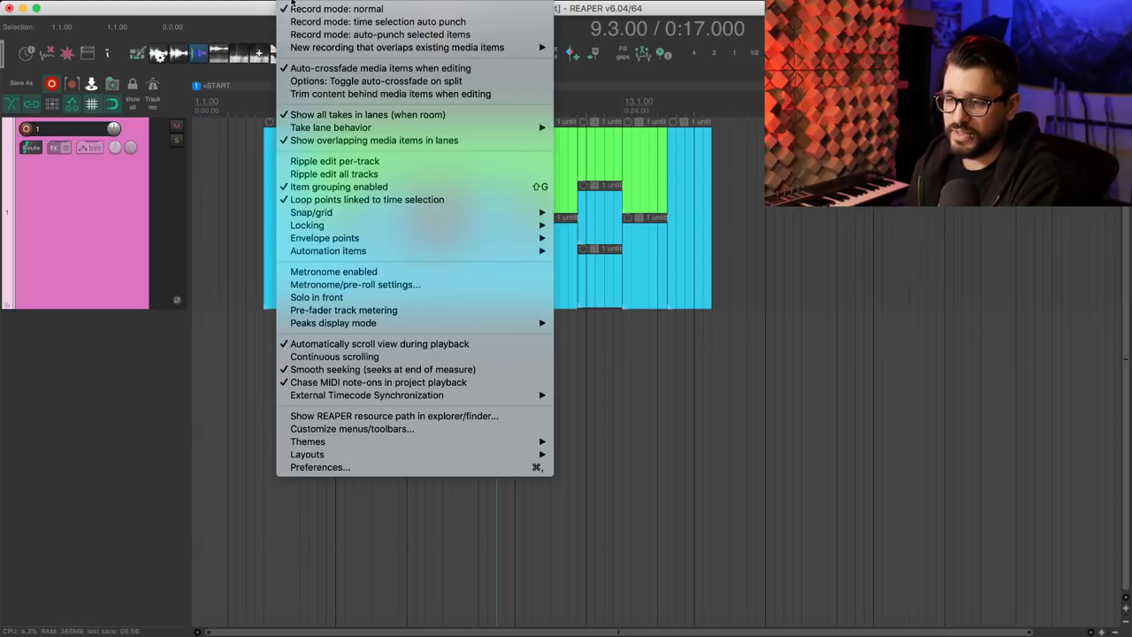
click(346, 100)
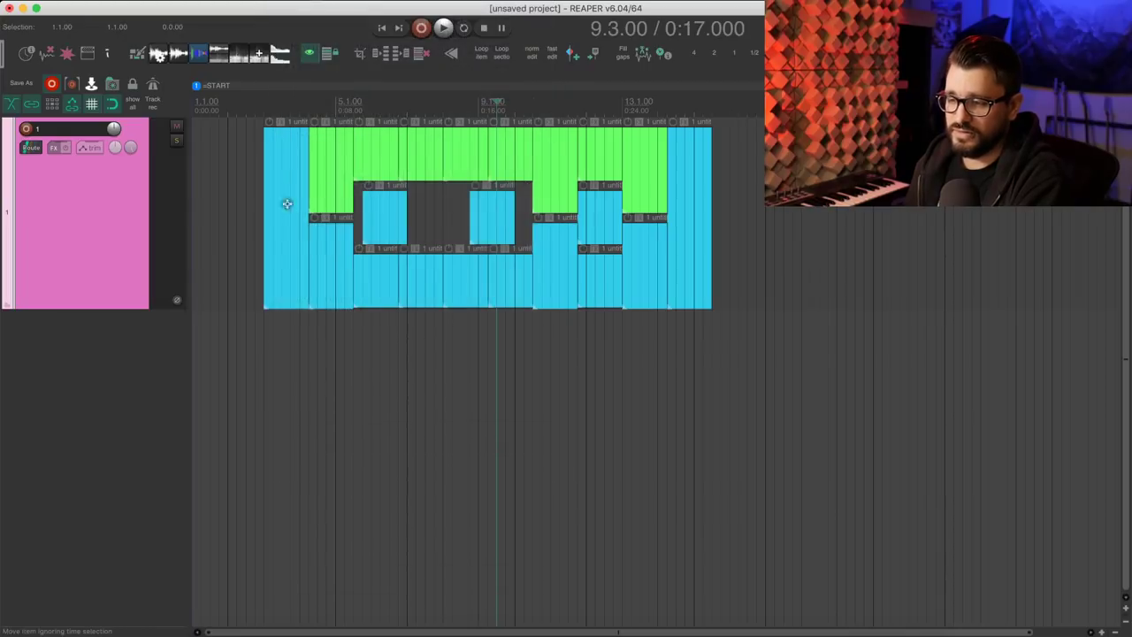
click(297, 222)
key(super+d)
key(super+d)
key(super+d)
key(super+d)
key(super+d)
key(super+d)
key(super+d)
key(super+d)
key(super+d)
key(super+d)
key(super+d)
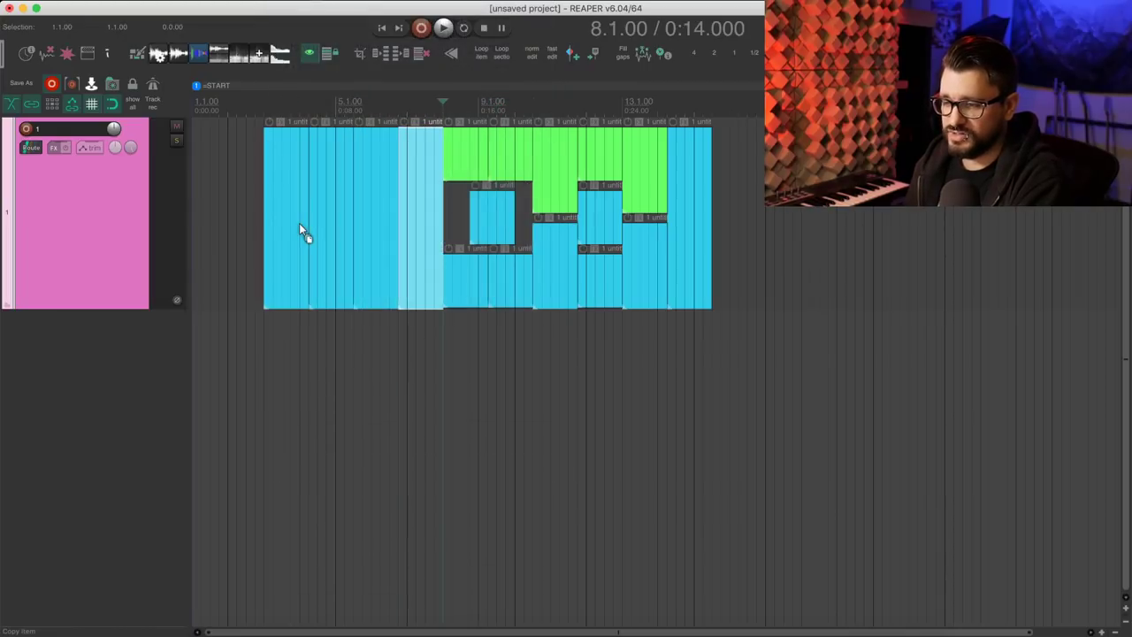
drag(460, 298, 469, 341)
key(super+z)
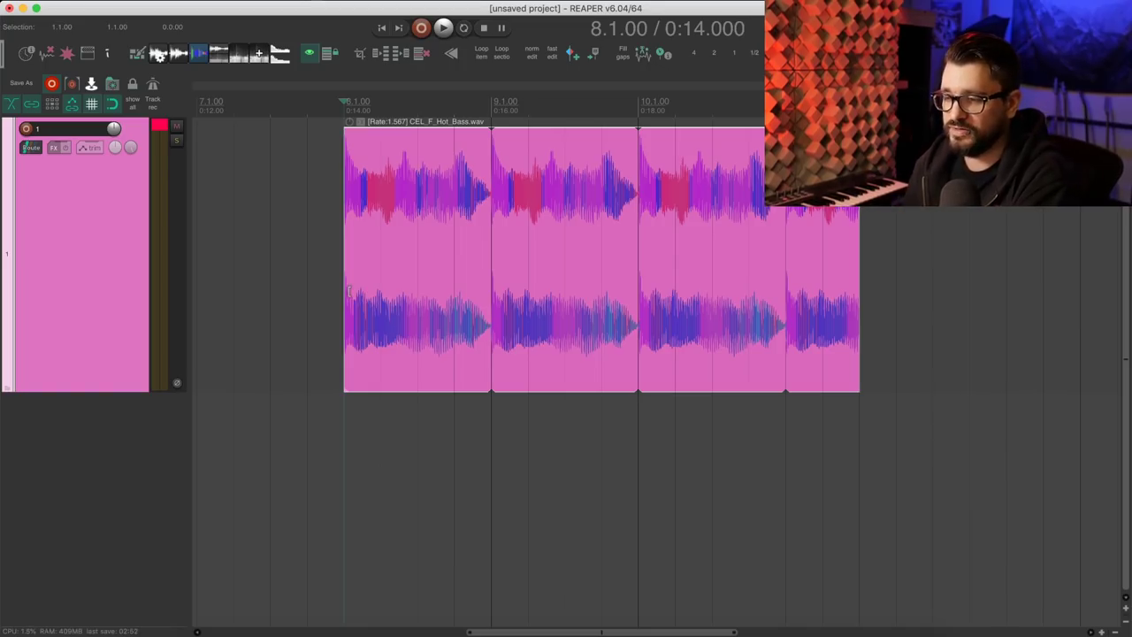
- Play the looped CEL_F_Hot_Bass.wav item from 8.1.00 and stop before its first loop ends
key(space)
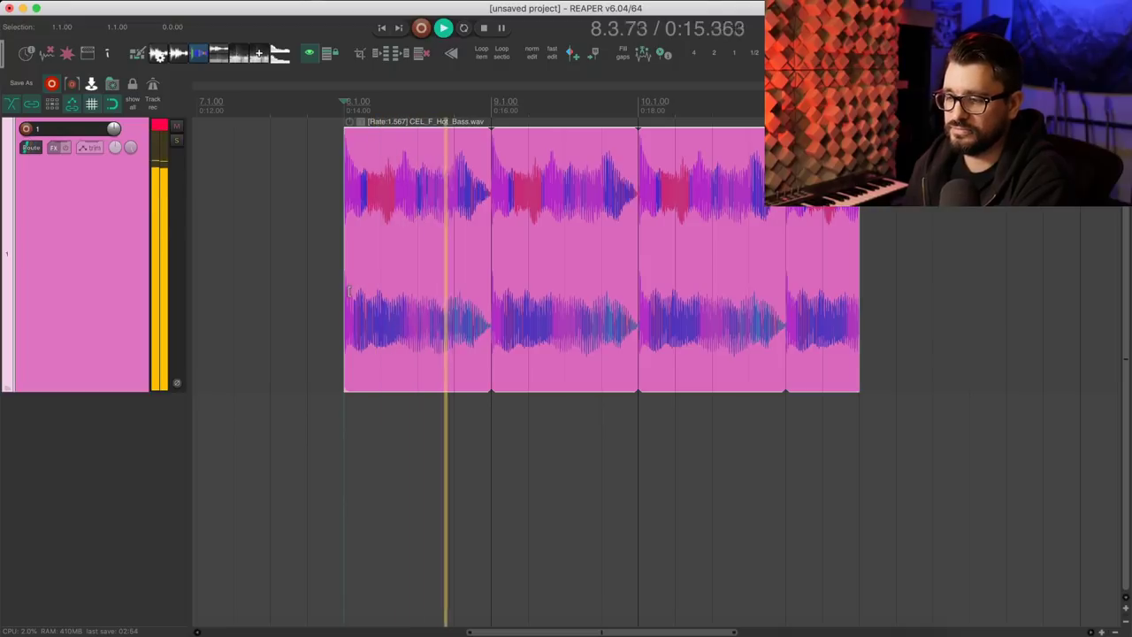
key(space)
click(443, 292)
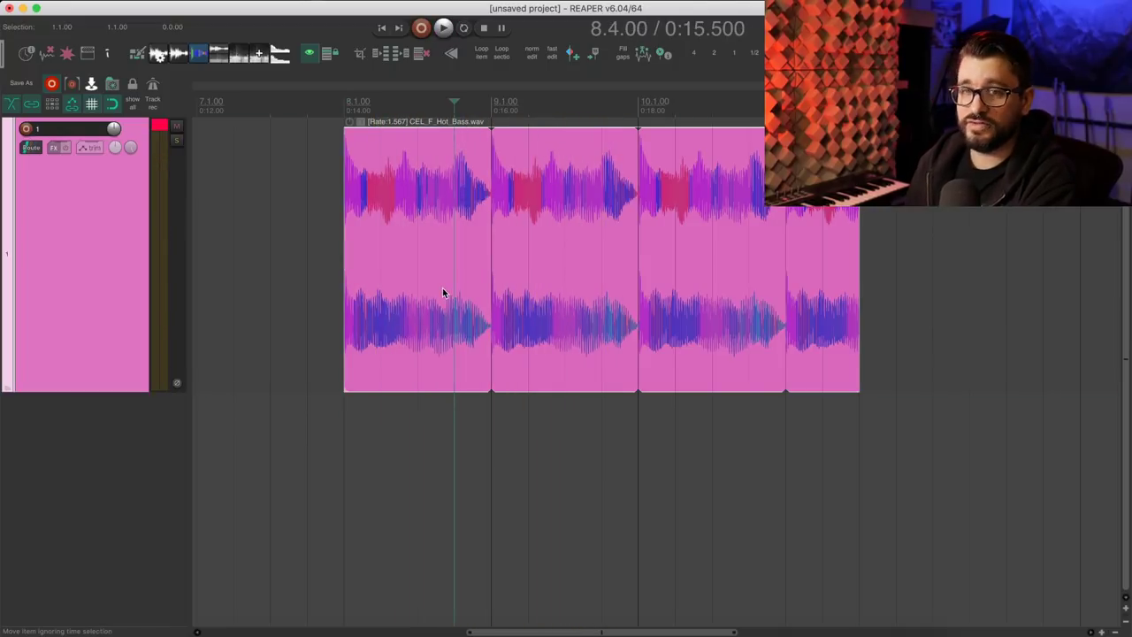
- In the Mouse Modifiers preferences, assign Move loop section contents ignoring snap to Cmd+Ctrl for left drag on Media item bottom half
key(super+comma)
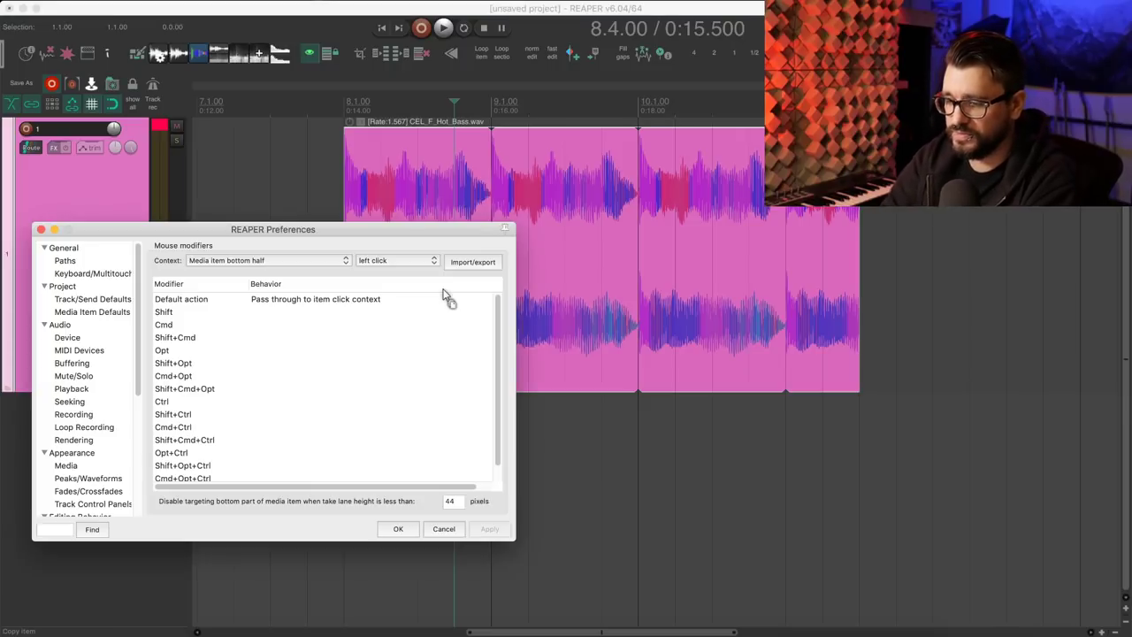
drag(139, 304, 142, 428)
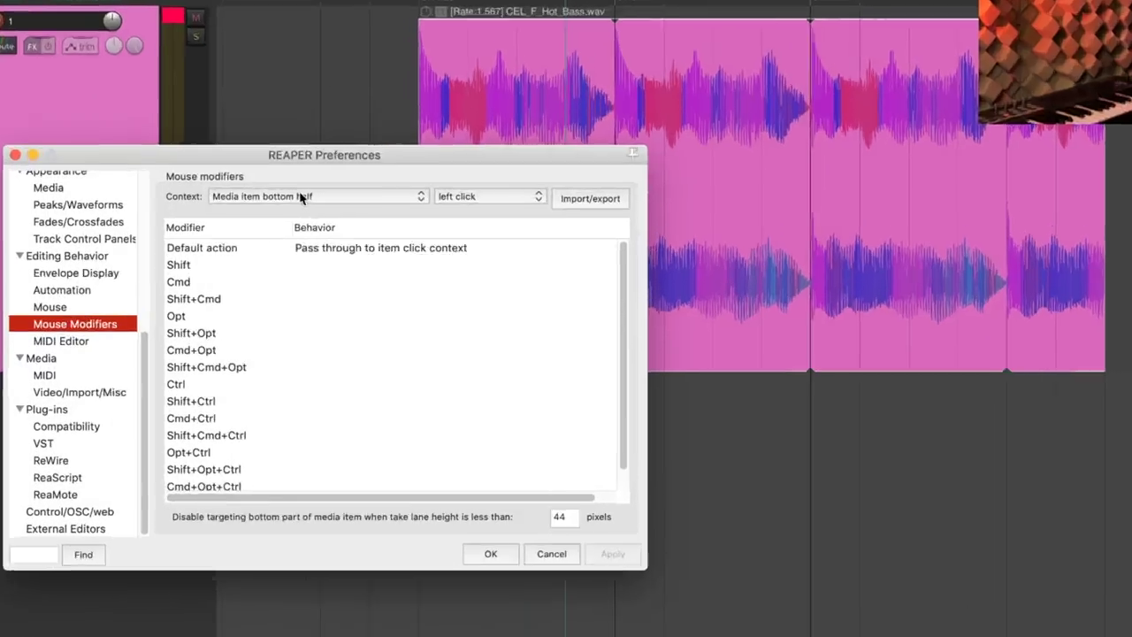
click(234, 260)
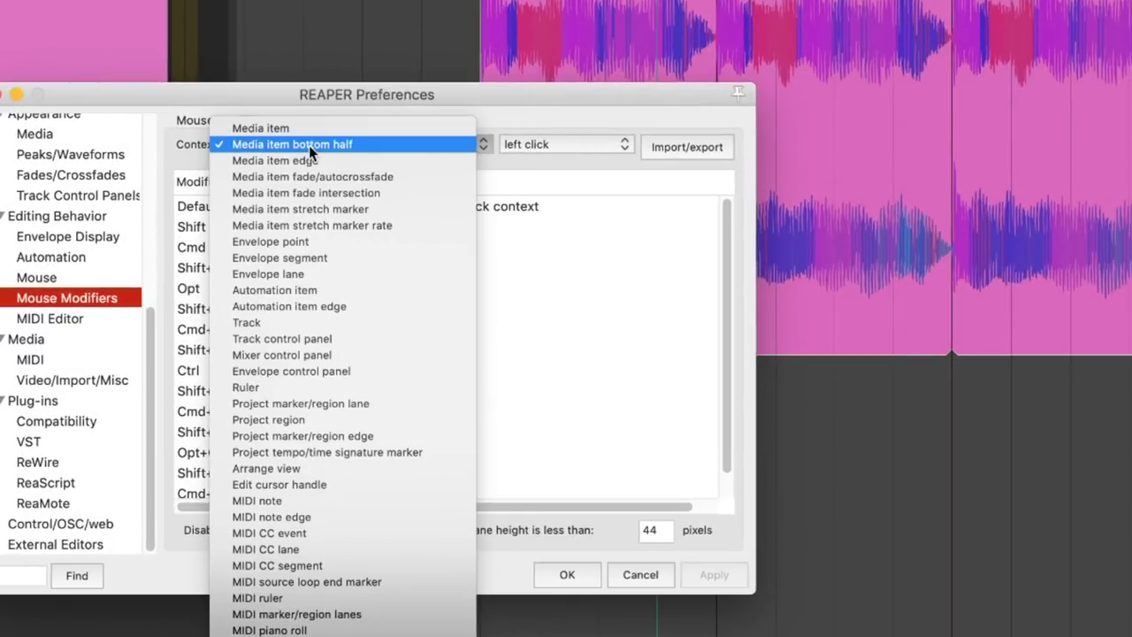
click(309, 145)
click(536, 151)
click(539, 160)
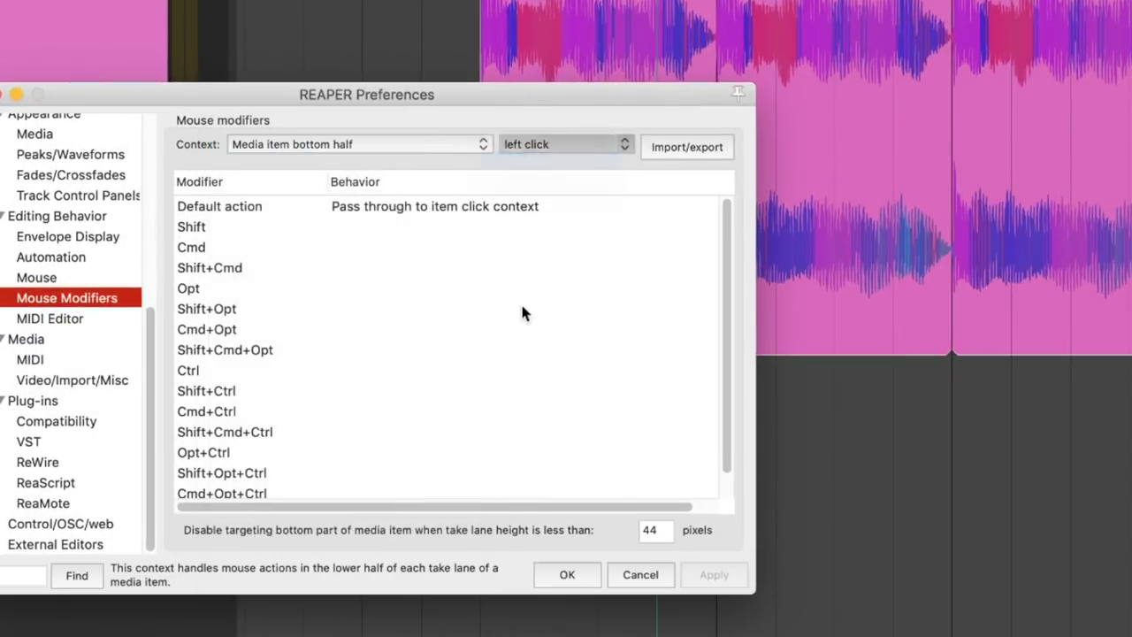
click(434, 414)
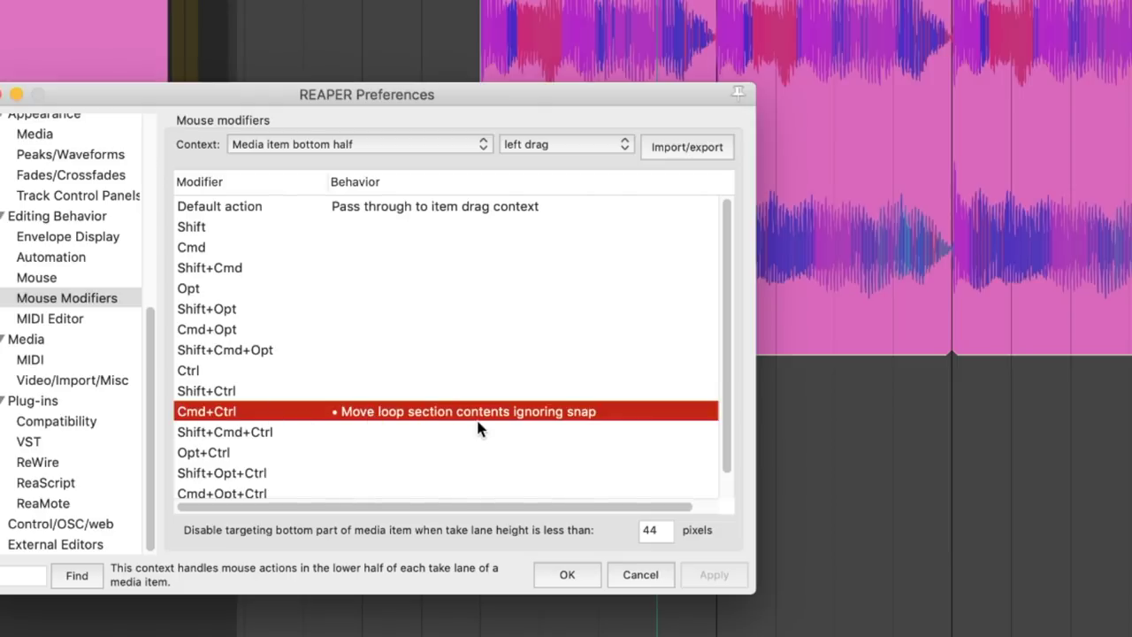
double_click(527, 414)
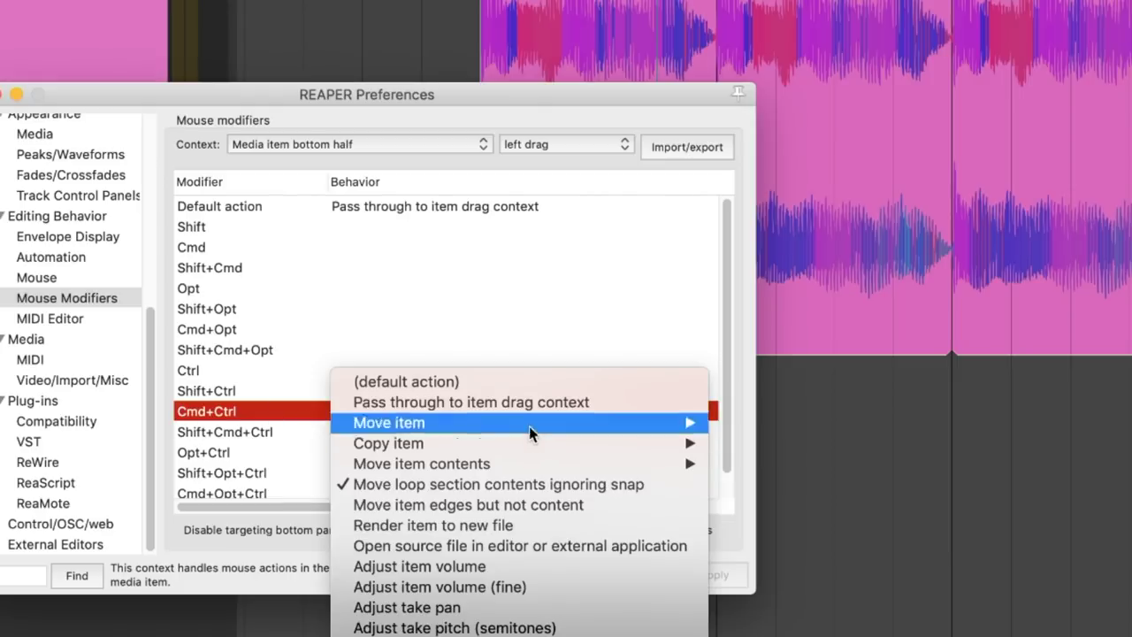
click(538, 485)
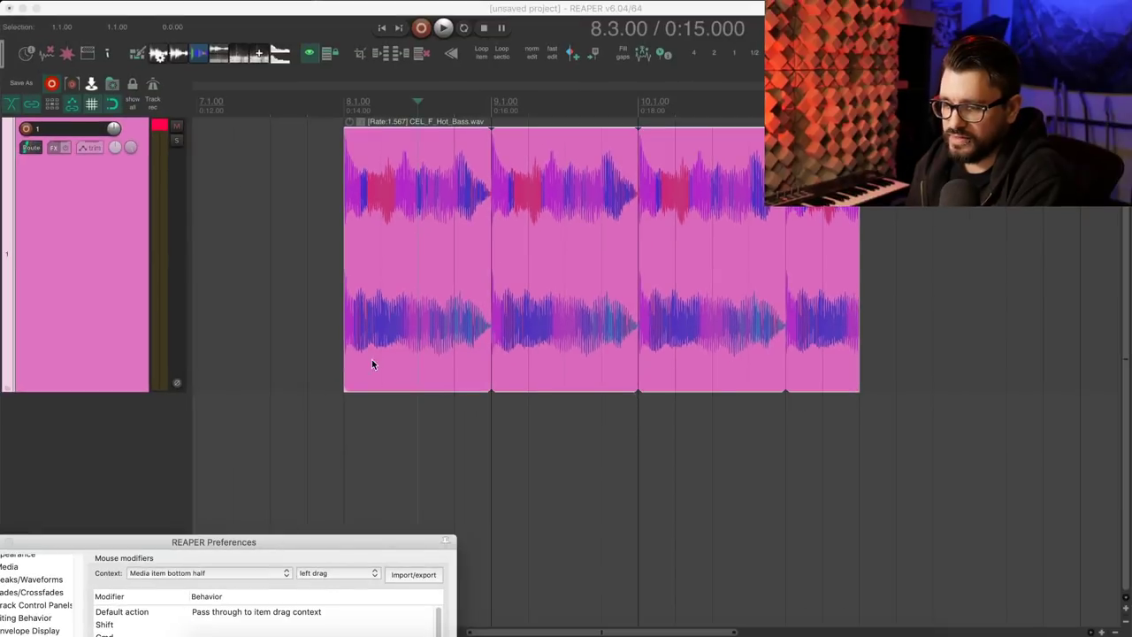
- Shift the bass item's loop section contents earlier within each loop, and play the result from 8.1.00
click(372, 360)
drag(399, 351, 355, 345)
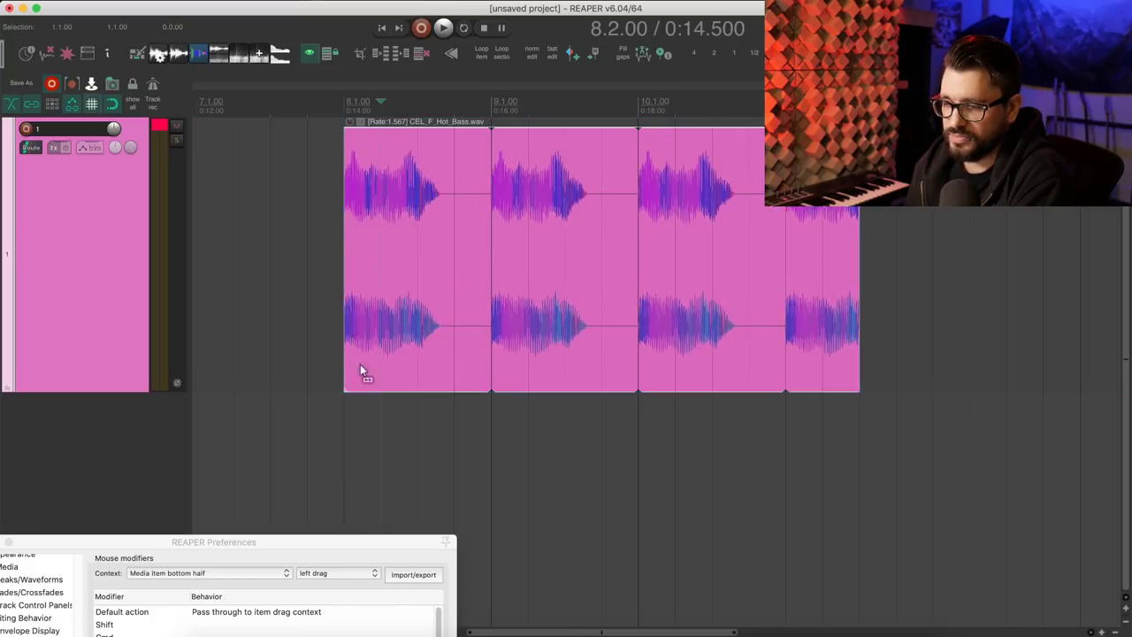
click(345, 107)
key(space)
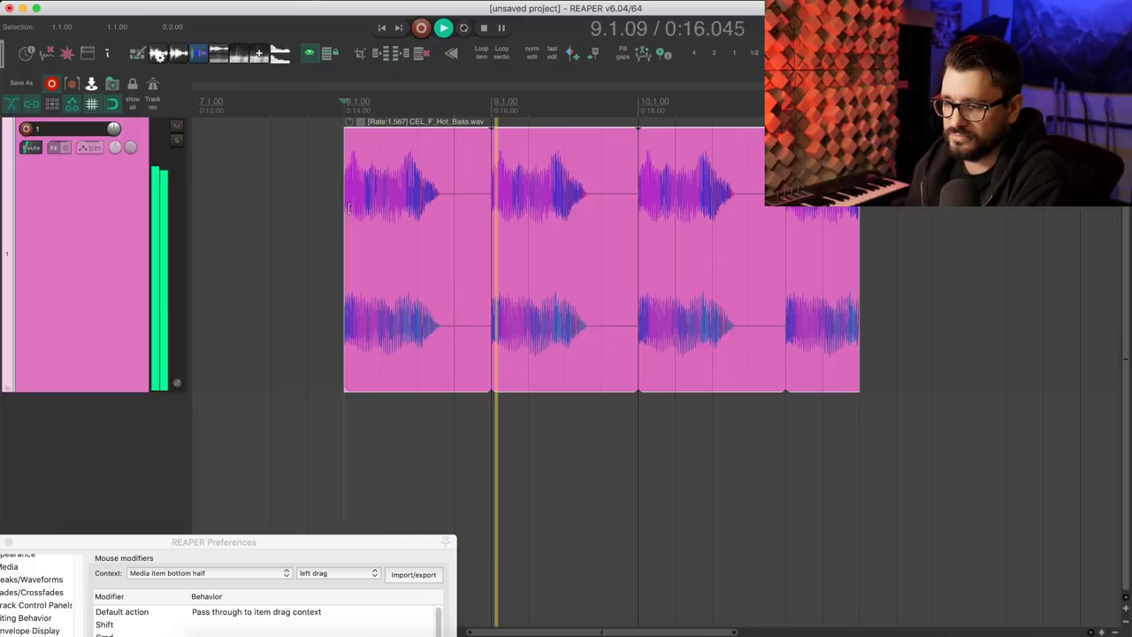
key(space)
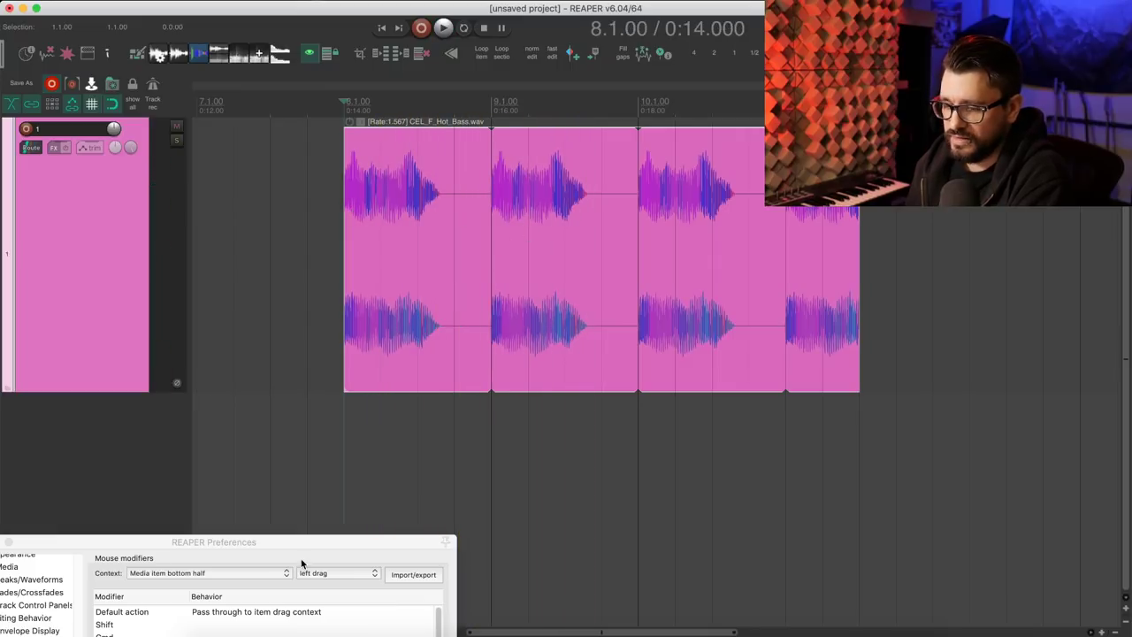
- View the left drag mouse modifiers for the Media item edge context and check the Cmd+Ctrl behavior
drag(302, 544, 383, 209)
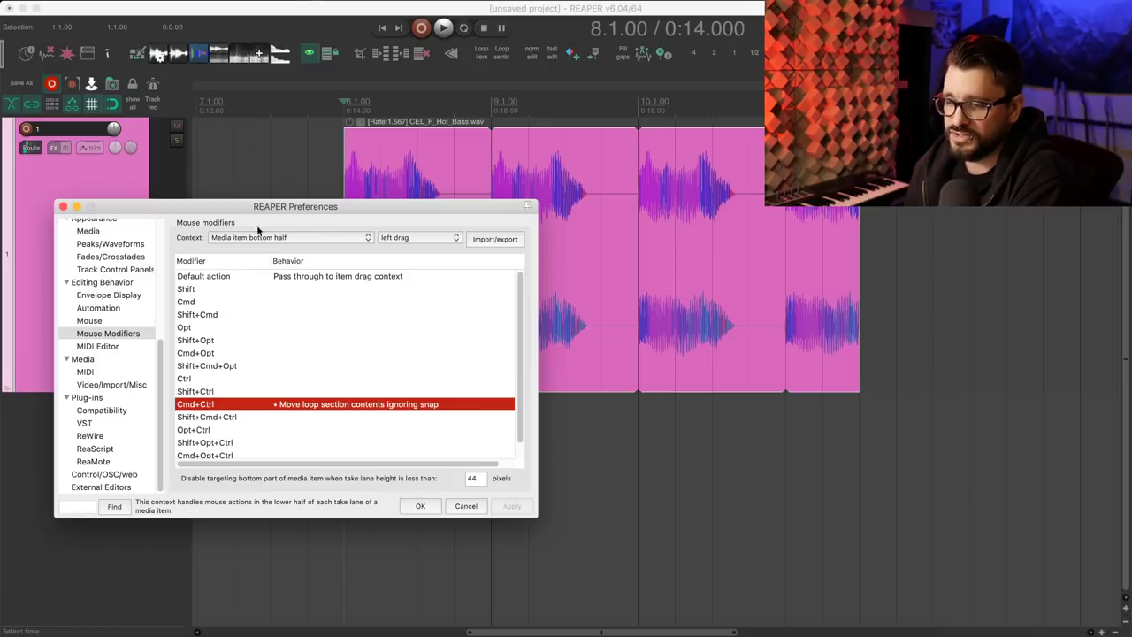
click(287, 237)
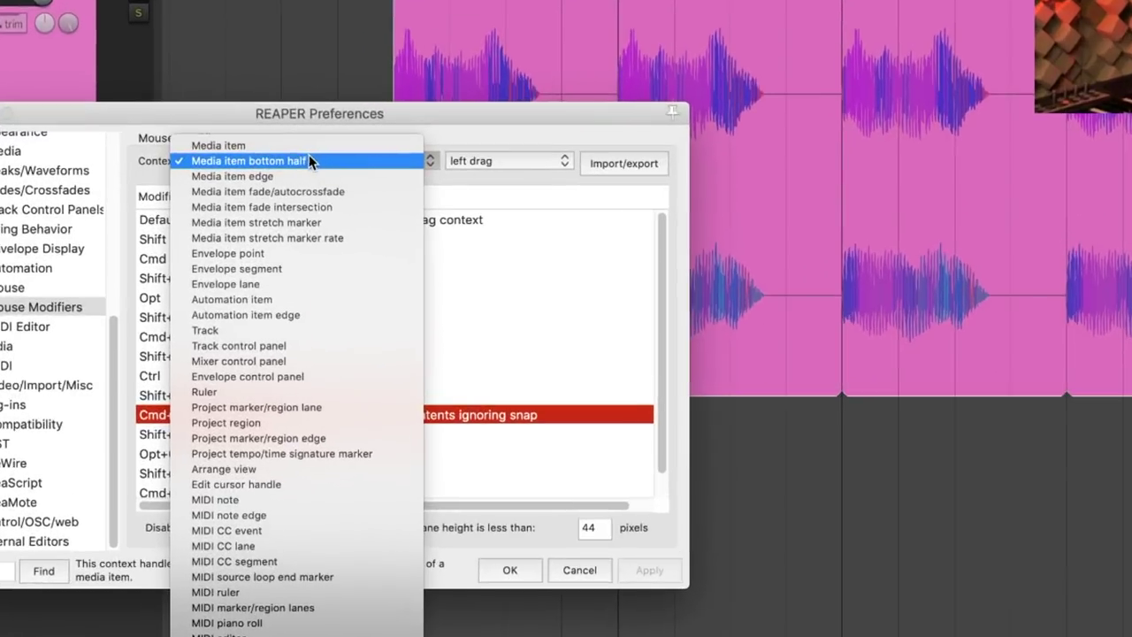
click(303, 176)
click(487, 161)
click(487, 161)
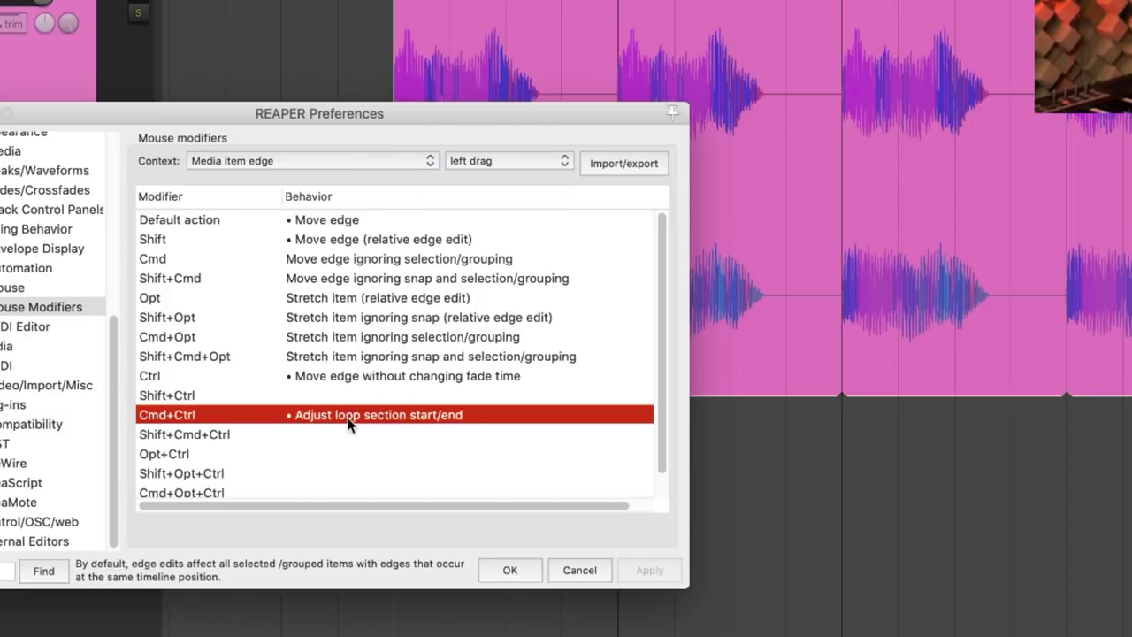
- Shorten the bass item's loop section to two beats by moving the first loop's end to the middle of measure 8
drag(430, 110, 350, 352)
click(544, 211)
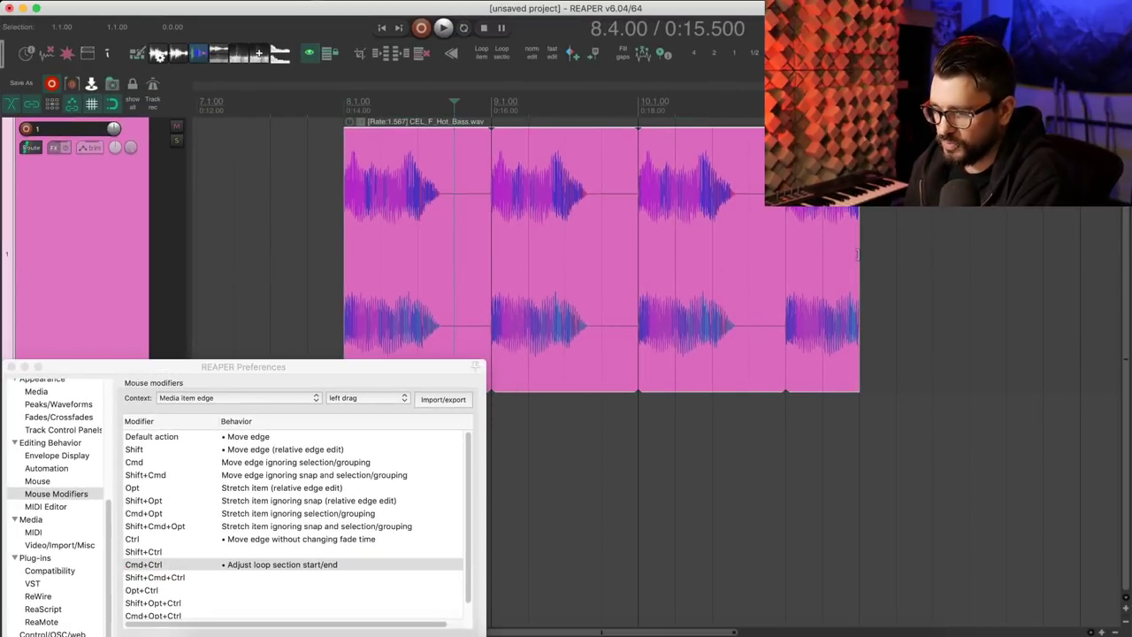
mouse_move(857, 255)
mouse_down()
mouse_move(675, 252)
mouse_move(874, 252)
mouse_up()
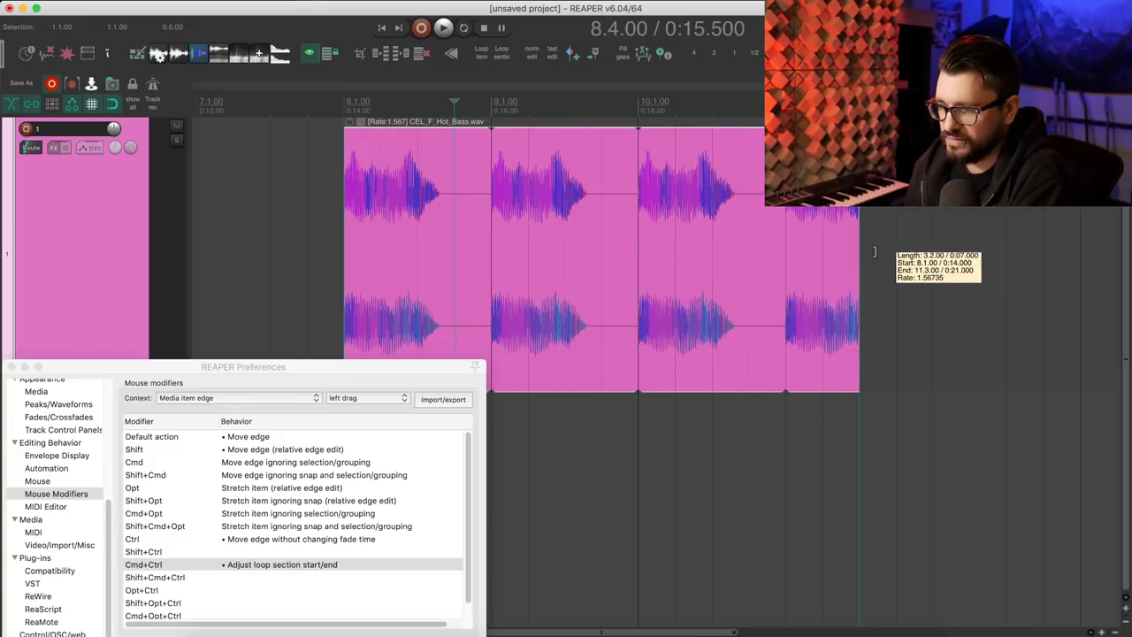
drag(407, 372, 230, 345)
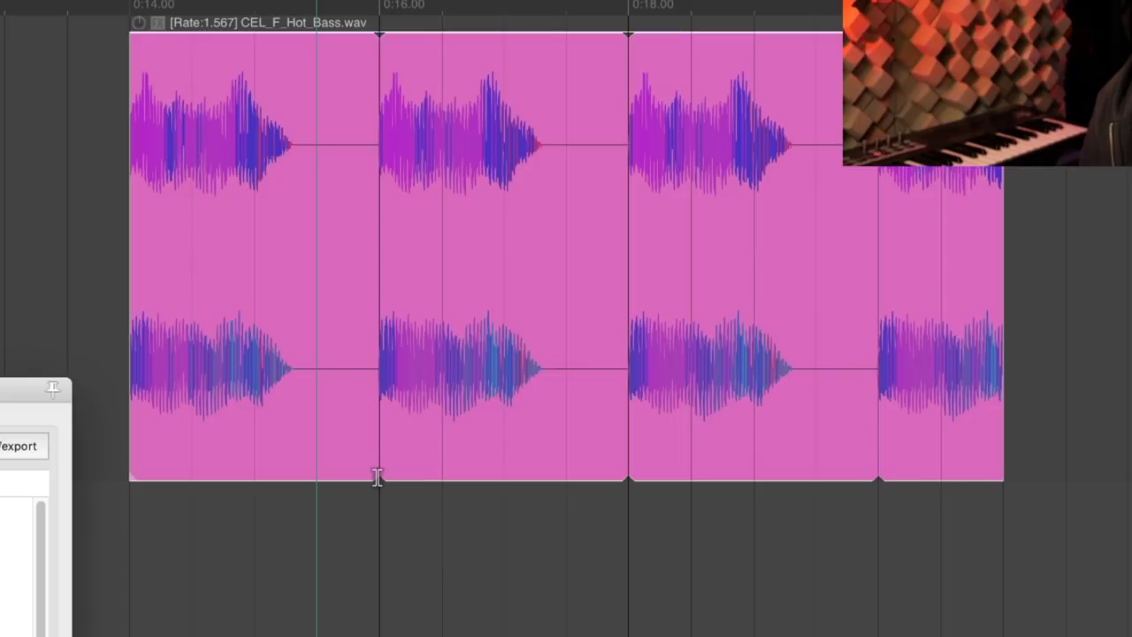
drag(377, 477, 274, 473)
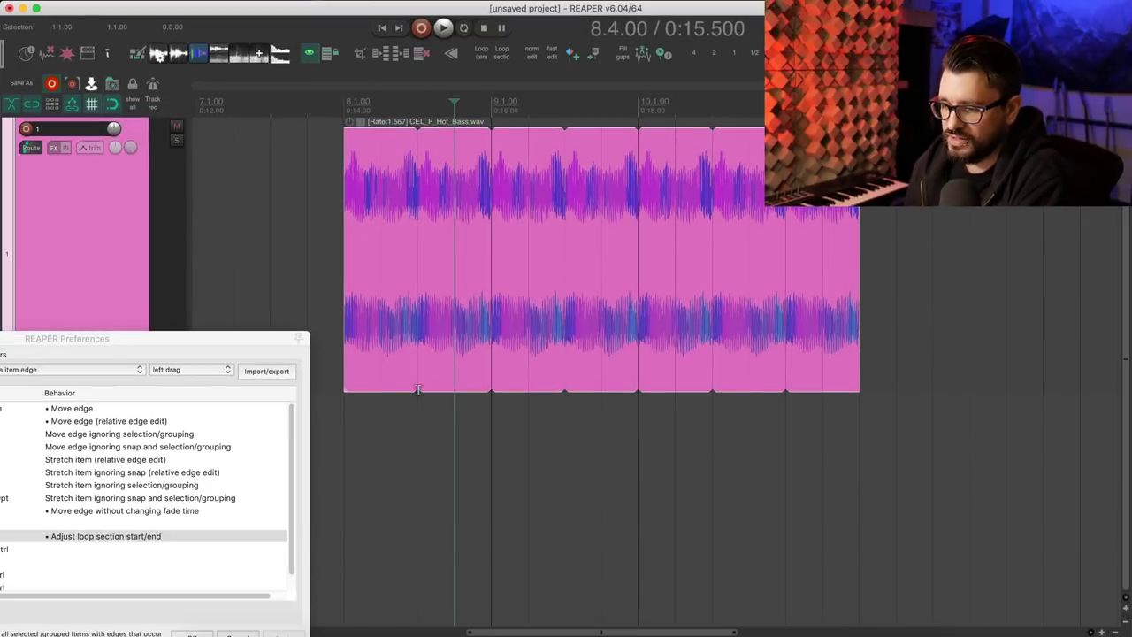
drag(418, 389, 414, 355)
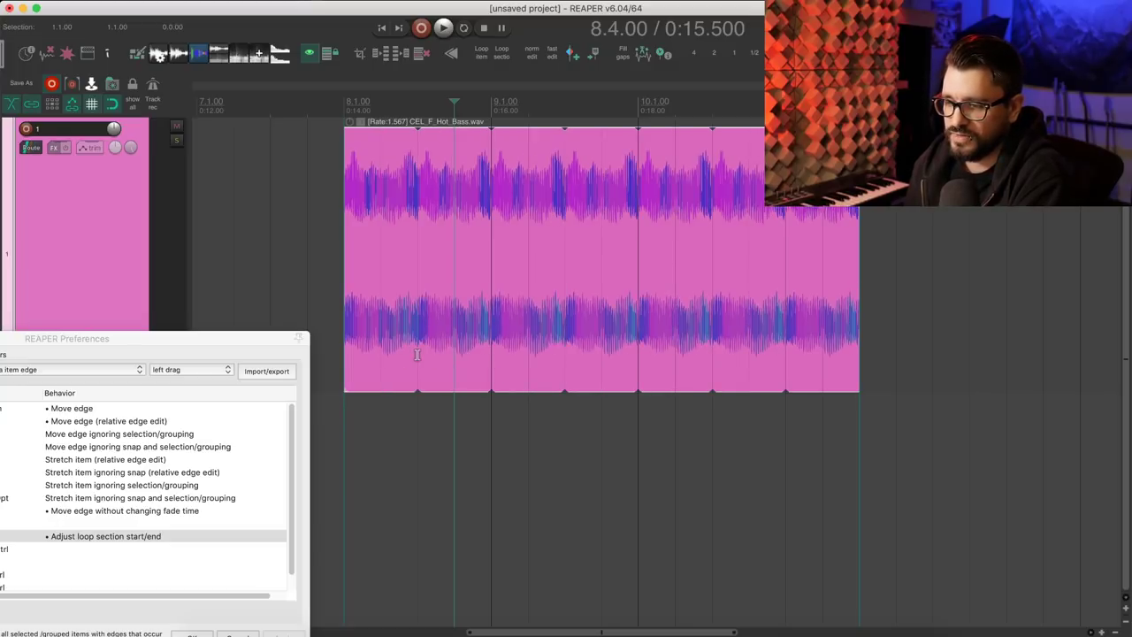
- Play the bass item with the two-beat loop section from 8.1.00
click(345, 102)
key(space)
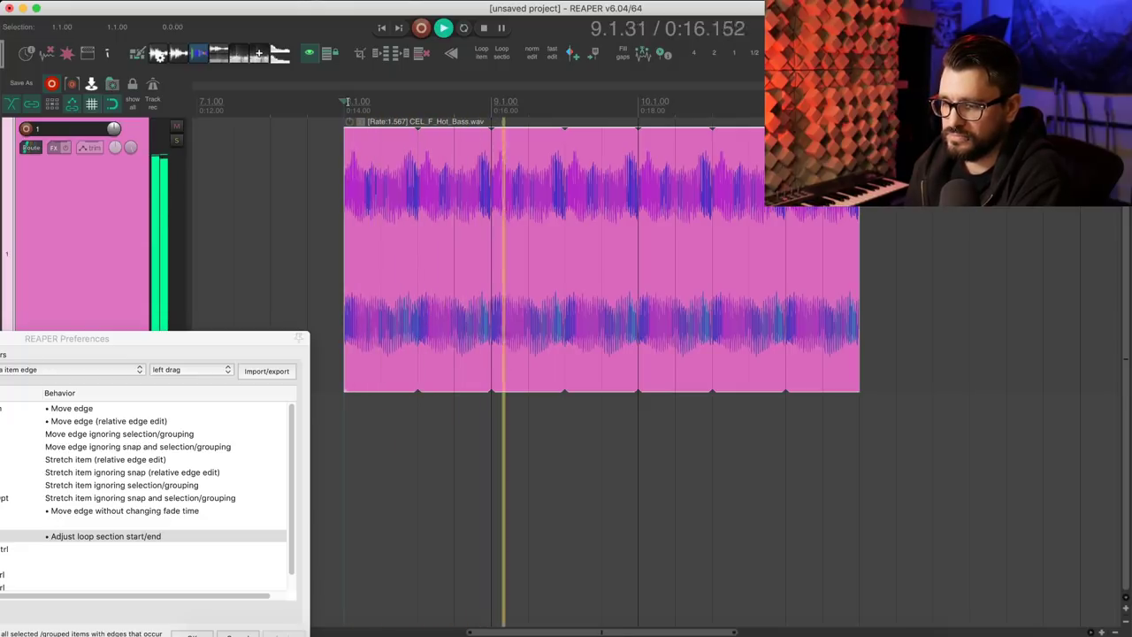
key(space)
- Try shortening the bass item's loop section to one beat, listen to it, and undo the change
drag(410, 389, 387, 388)
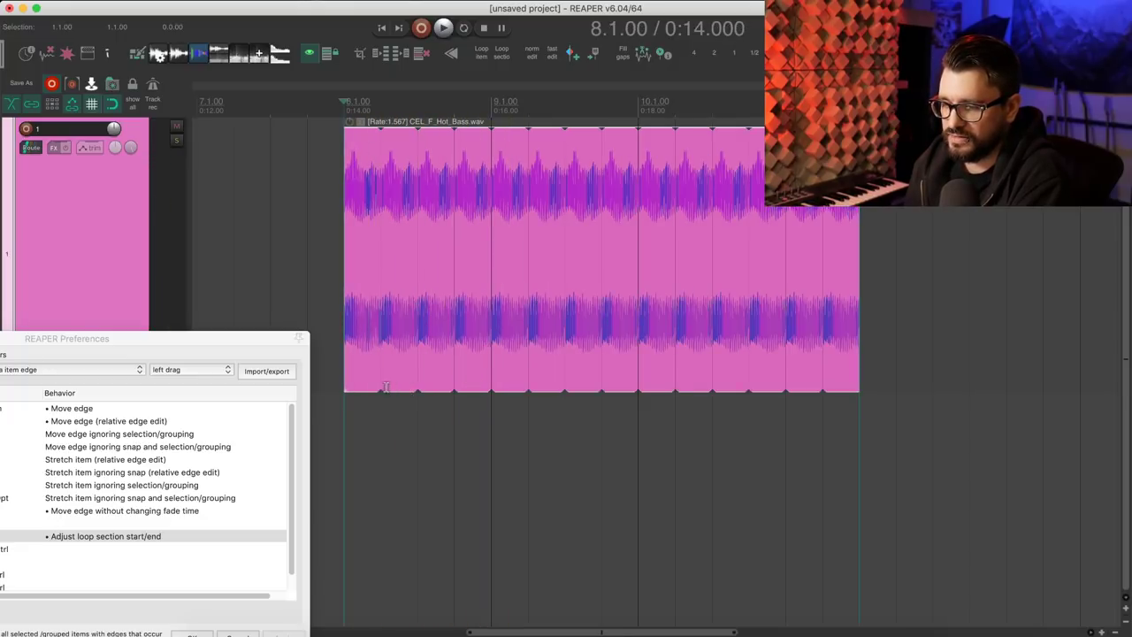
key(space)
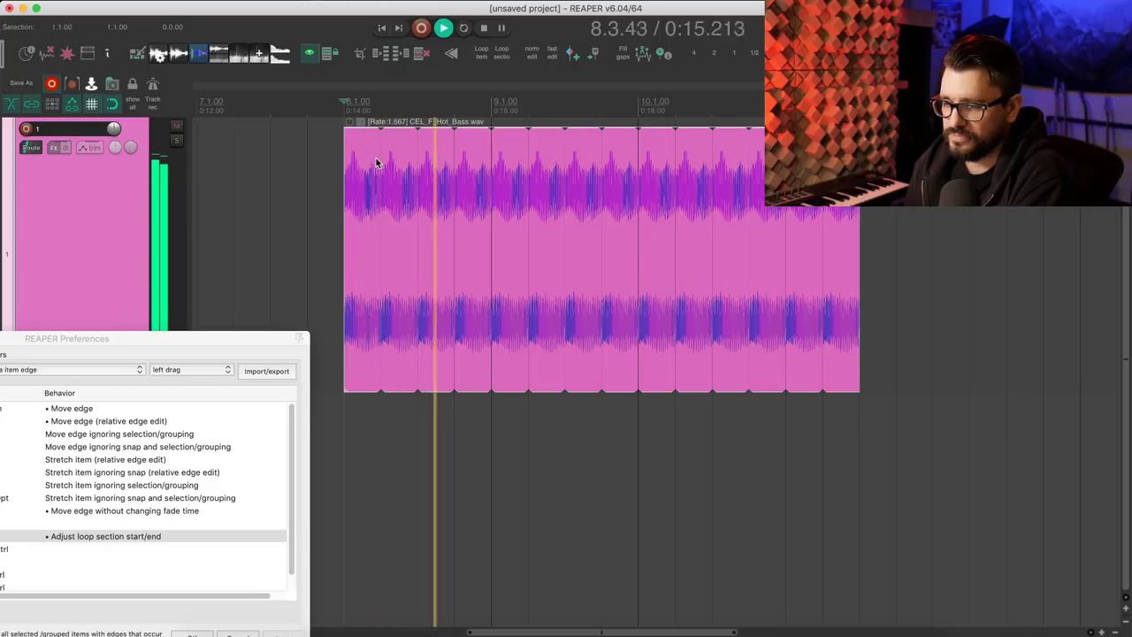
key(space)
key(super+z)
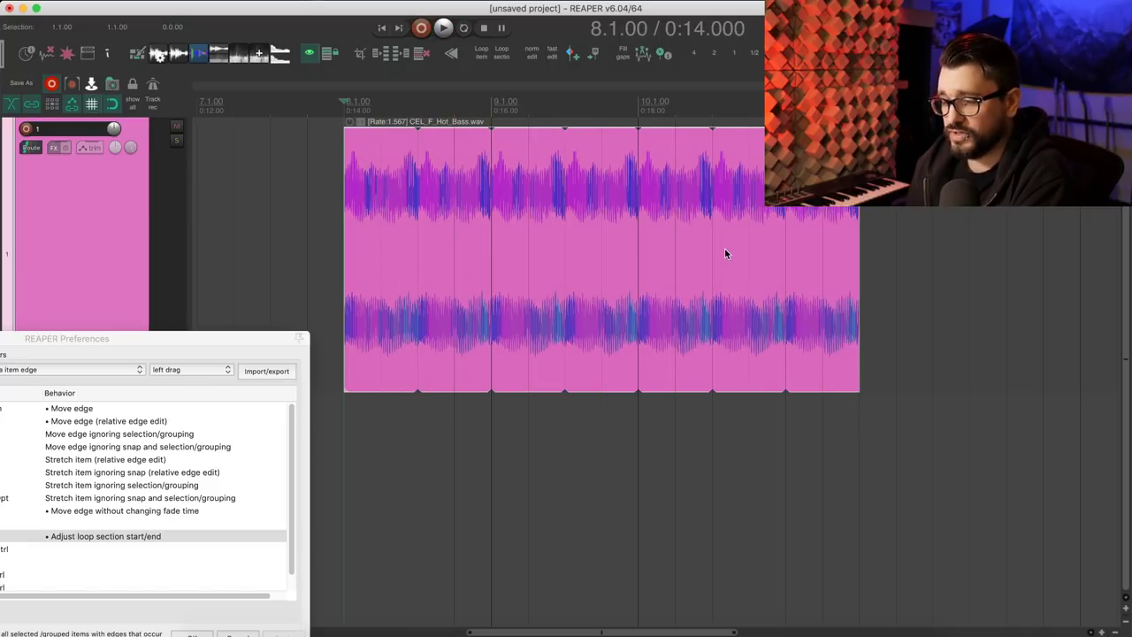
- Switch to a finer grid, shorten the bass item's loop section to about 1.25 beats, and play it from 8.1.00
click(815, 53)
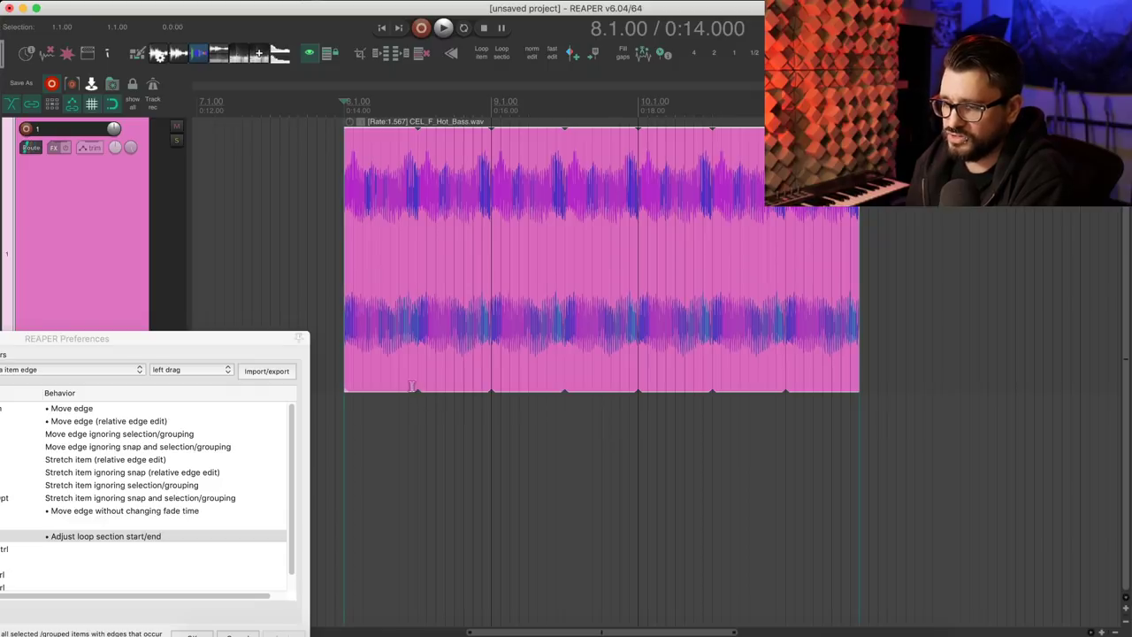
drag(418, 387, 390, 387)
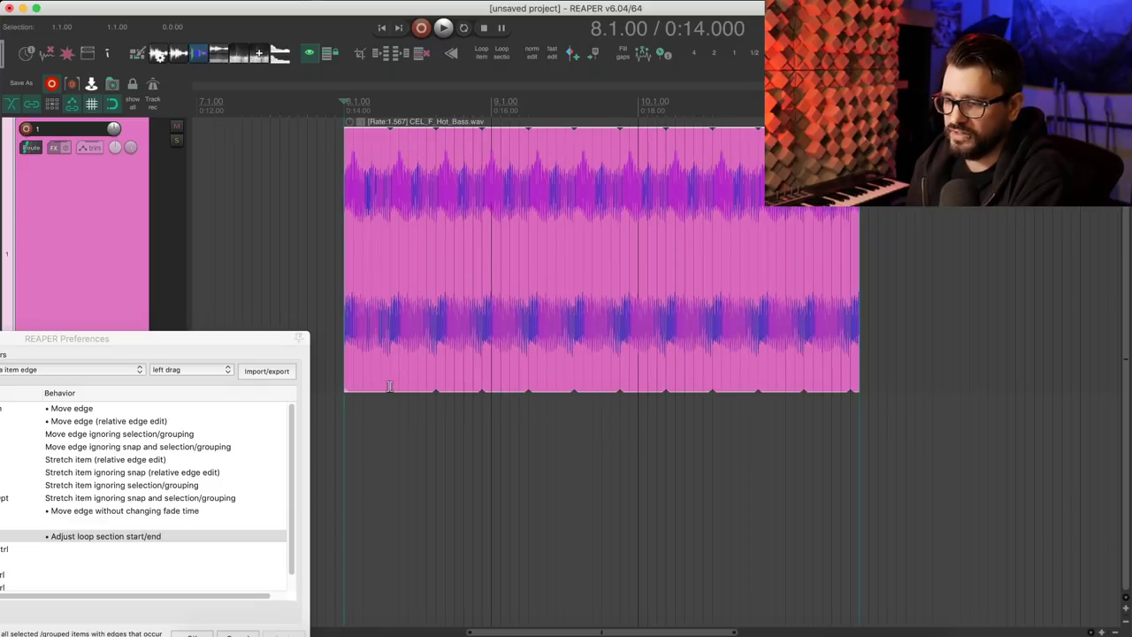
key(space)
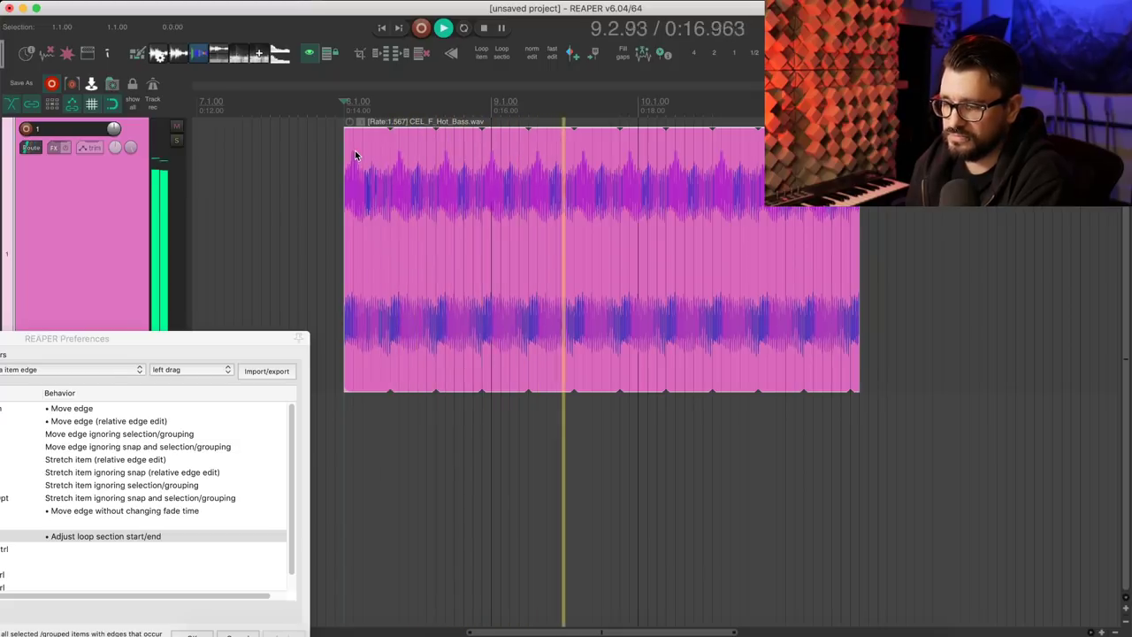
key(space)
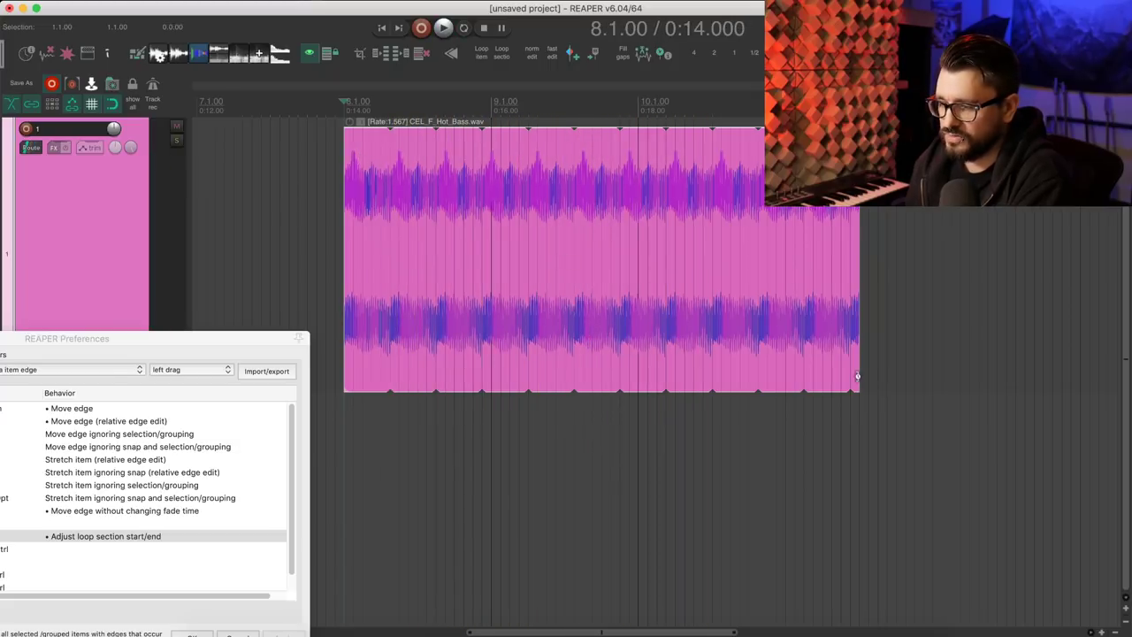
- Shorten the bass item to end at about 9.4.75 and set its loop section to about one measure
drag(857, 376, 650, 354)
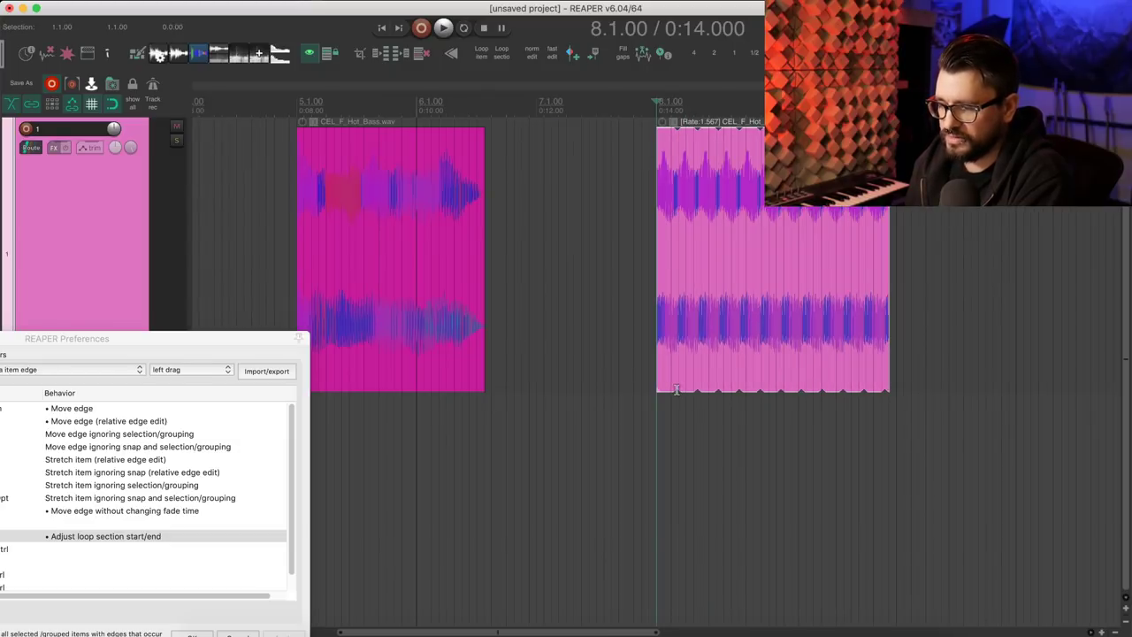
drag(677, 390, 808, 387)
drag(703, 378, 702, 341)
scroll(699, 345, up, 4)
mouse_move(629, 346)
mouse_down()
mouse_move(663, 349)
mouse_move(647, 347)
mouse_up()
scroll(774, 368, down, 1)
scroll(780, 365, down, 1)
scroll(780, 365, right, 3)
scroll(781, 365, down, 1)
drag(907, 391, 838, 380)
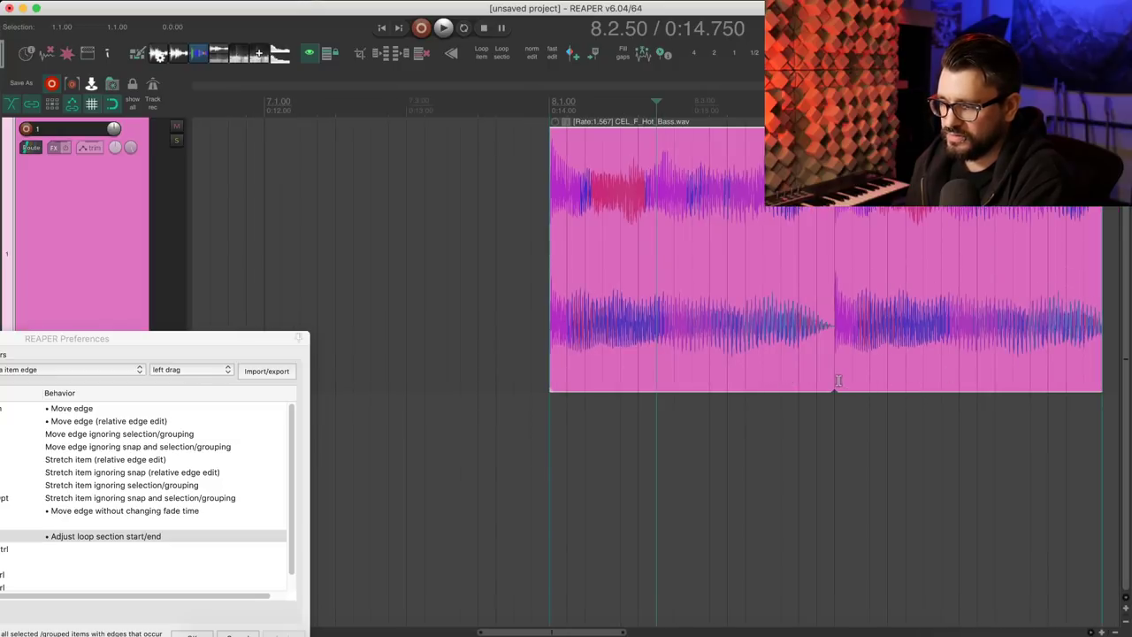
- Extend the end of the looped bass item to 11.1.00
scroll(806, 365, down, 1)
scroll(806, 364, right, 3)
click(750, 313)
drag(750, 314, 1017, 316)
scroll(969, 335, down, 1)
scroll(969, 336, down, 1)
scroll(970, 335, right, 3)
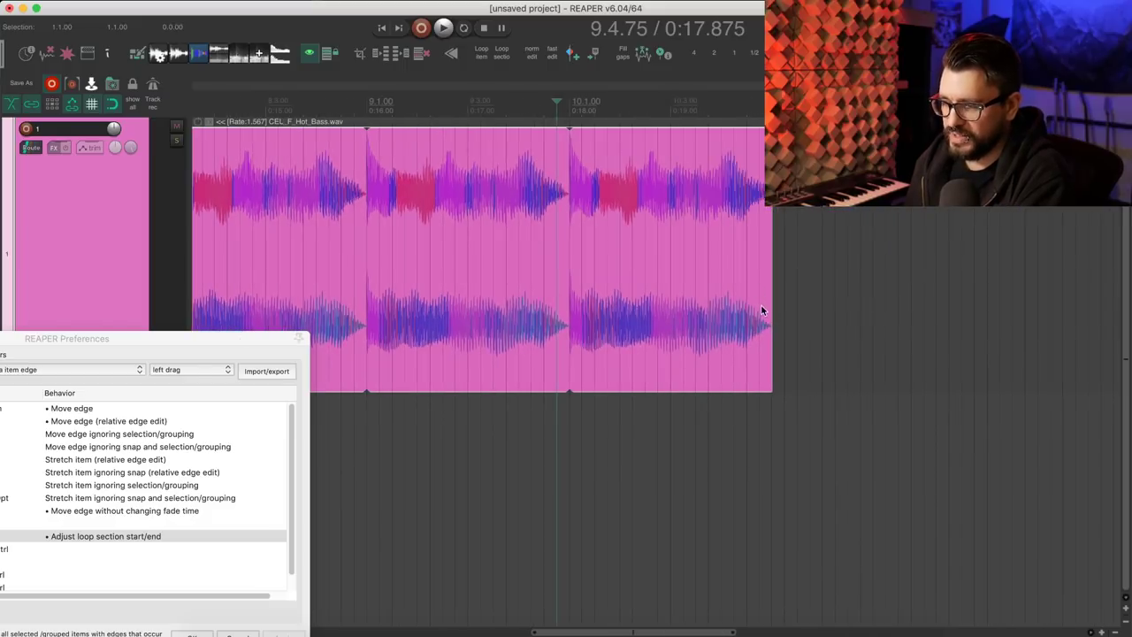
- Try resizing all loops from the bass item's end edge to two beats each, play them, and restore them to one measure
drag(763, 310, 589, 296)
scroll(588, 296, left, 5)
scroll(720, 324, left, 2)
scroll(721, 324, right, 5)
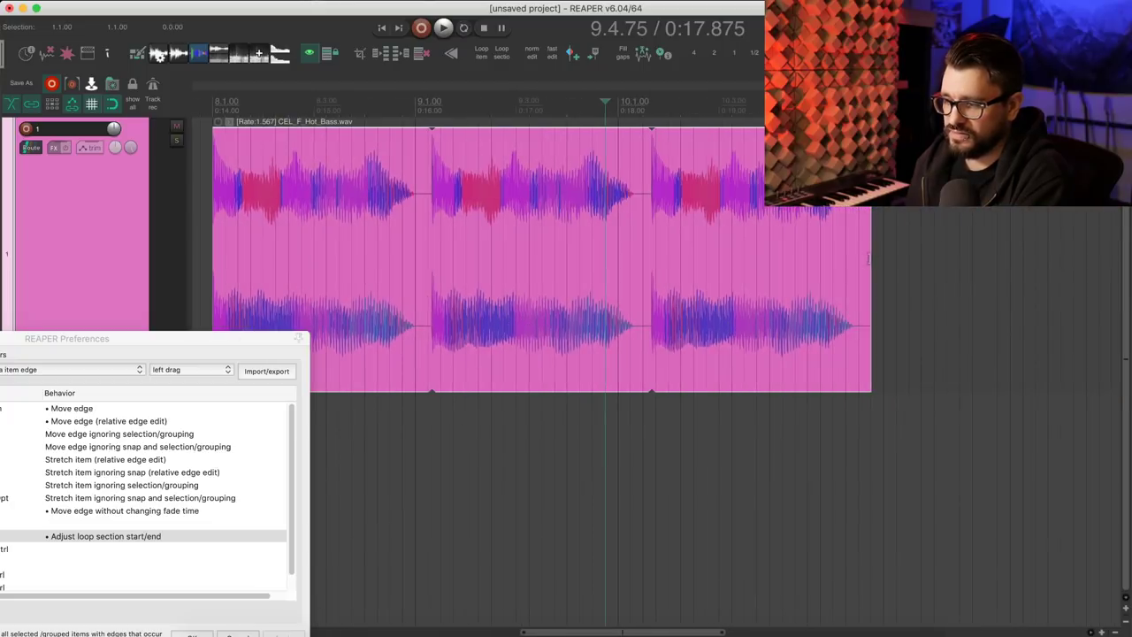
drag(872, 258, 517, 255)
key(space)
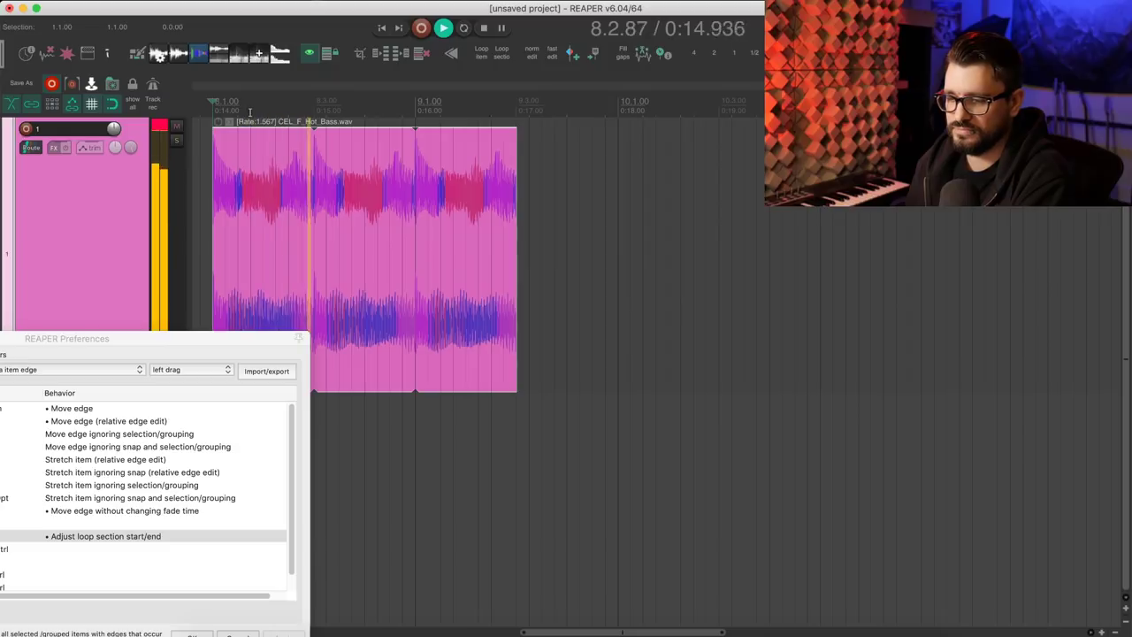
key(space)
drag(517, 258, 821, 278)
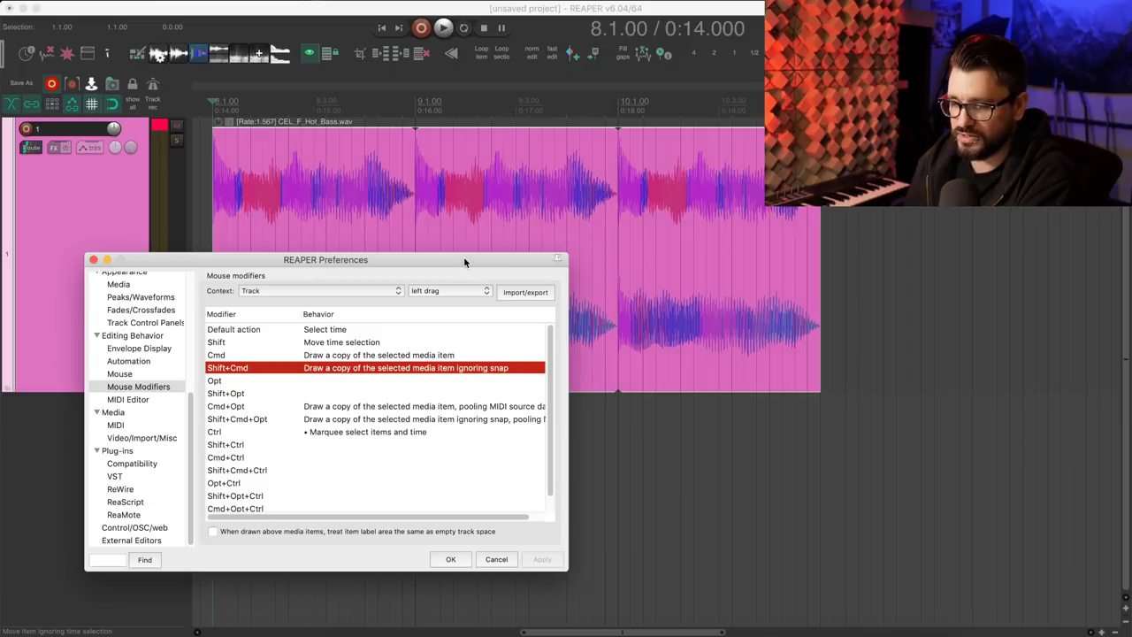
- Select the original bass item at 5.1.00 and draw two copies of it, about two measures long in measure 11 and three from measure 14
click(419, 206)
scroll(397, 229, down, 5)
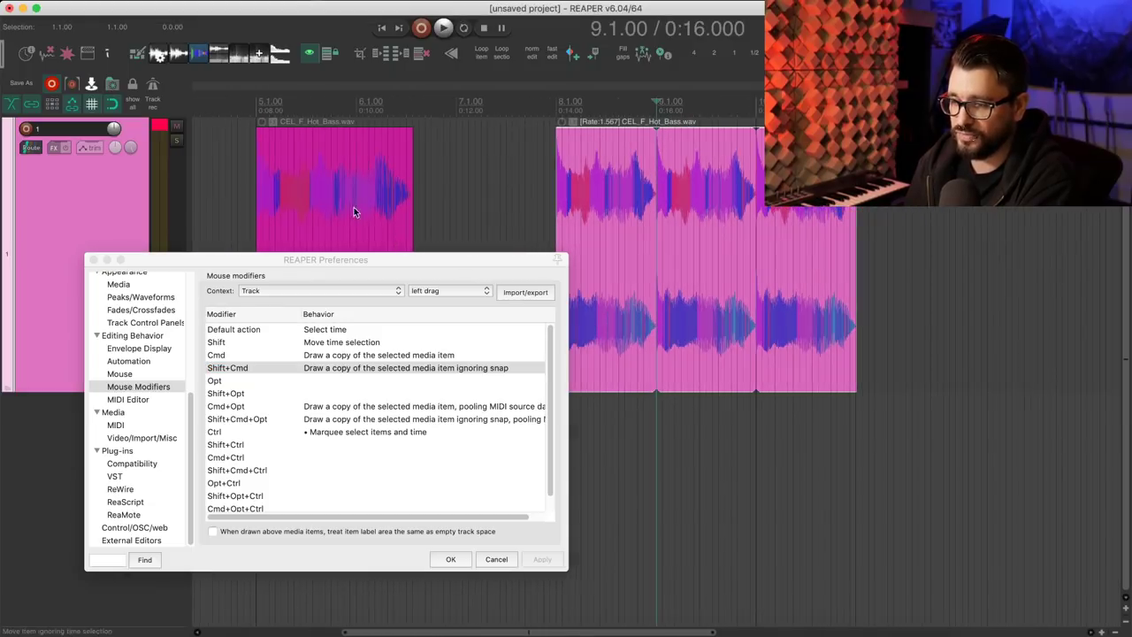
scroll(375, 222, down, 1)
click(335, 192)
click(361, 358)
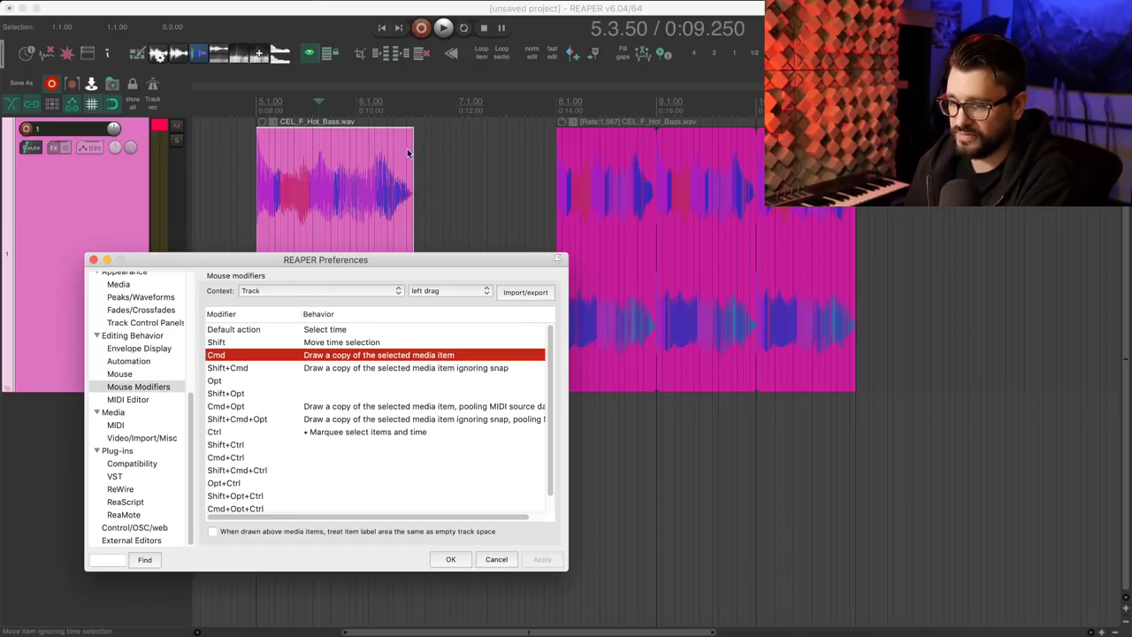
drag(917, 237, 1099, 241)
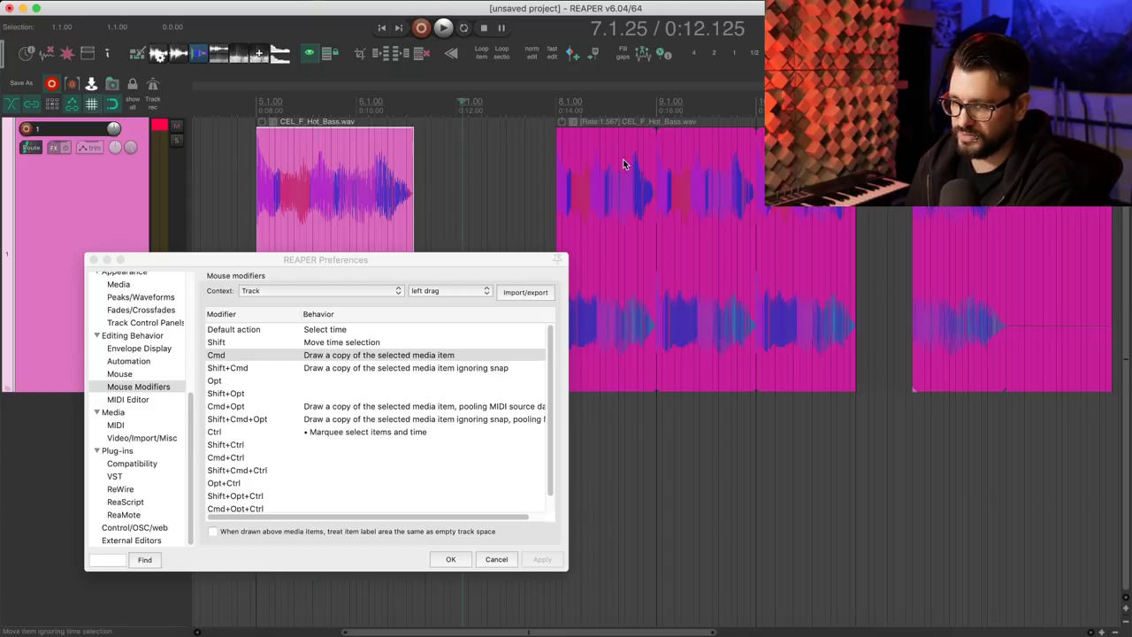
scroll(617, 169, down, 4)
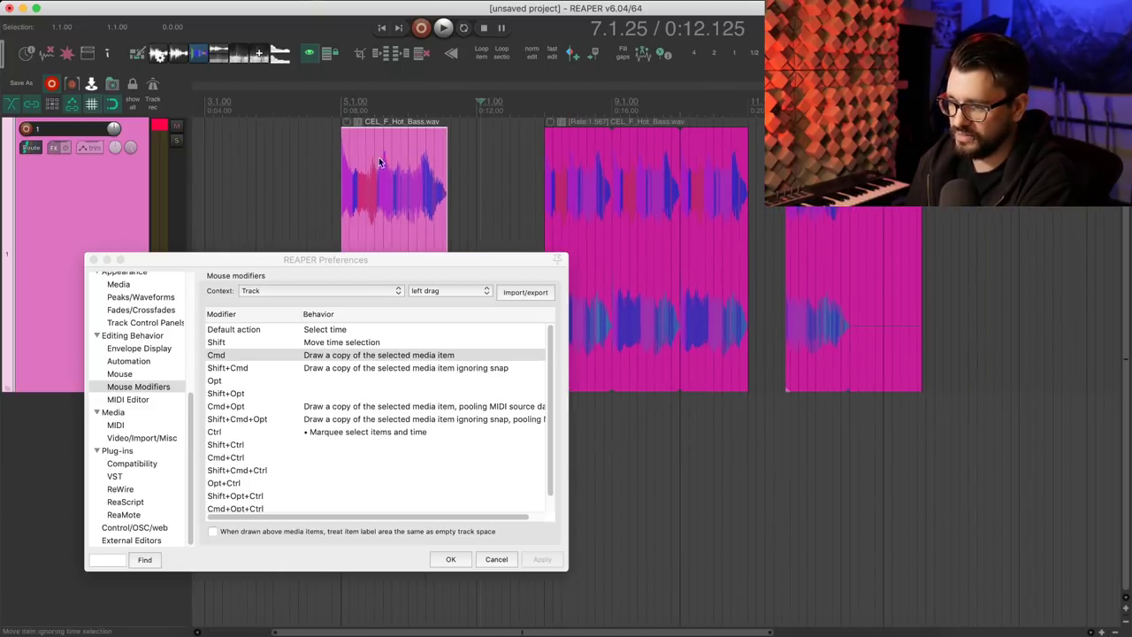
mouse_move(952, 191)
mouse_down()
mouse_move(1114, 193)
mouse_move(963, 192)
mouse_up()
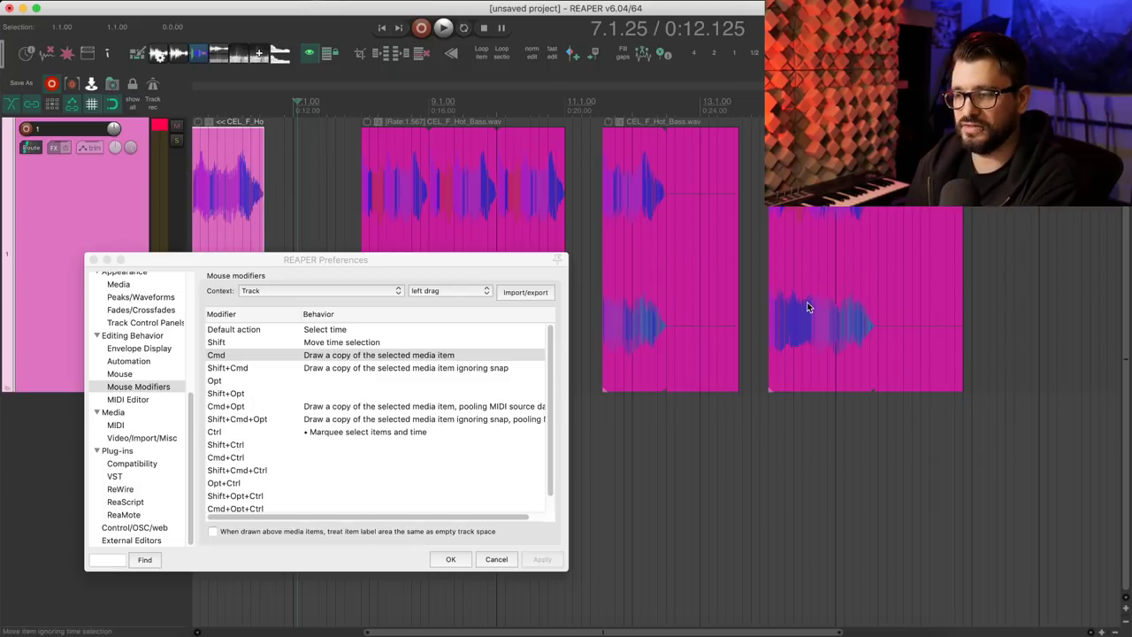
- Set the track's Cmd left-drag modifier to draw a copy of the selected item, looping the visible or time-selected section, and apply it
click(448, 355)
mouse_move(415, 398)
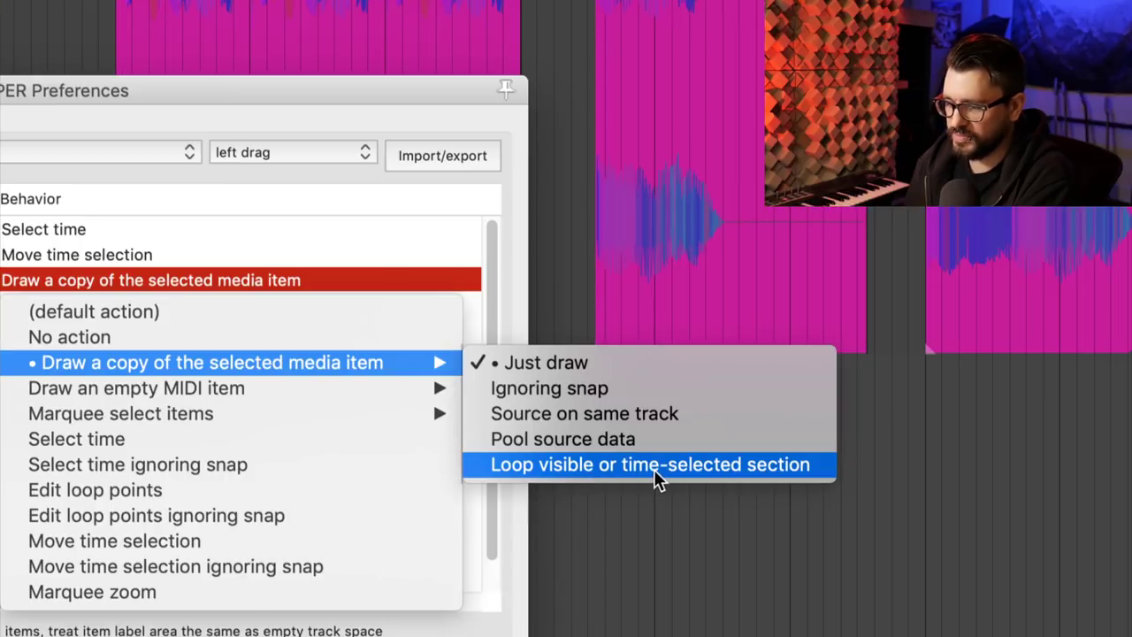
click(654, 468)
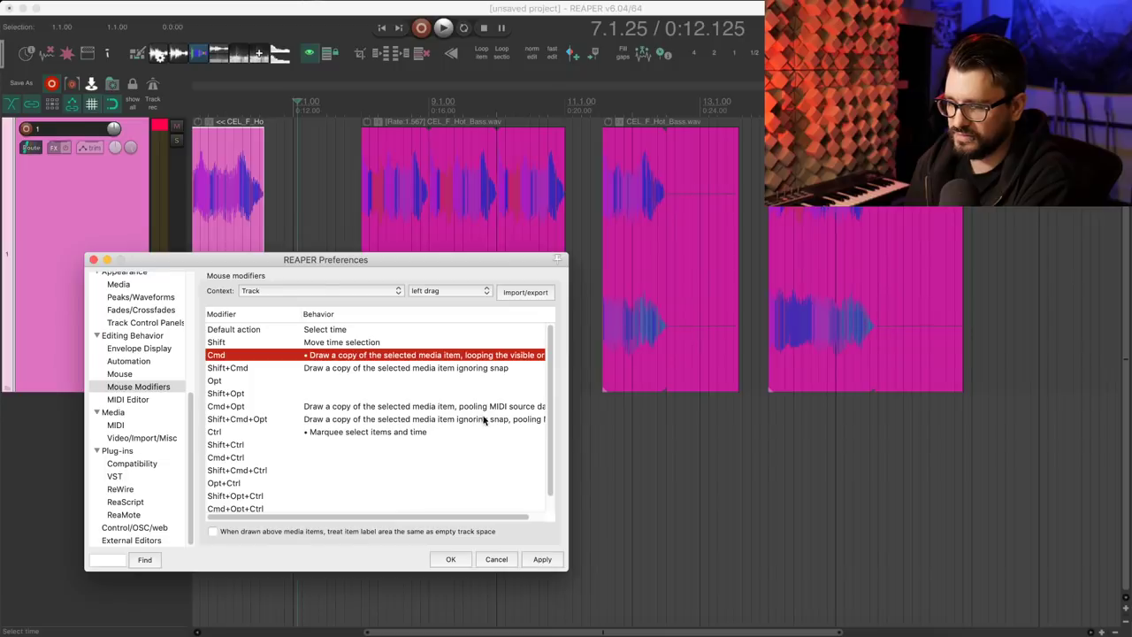
click(477, 564)
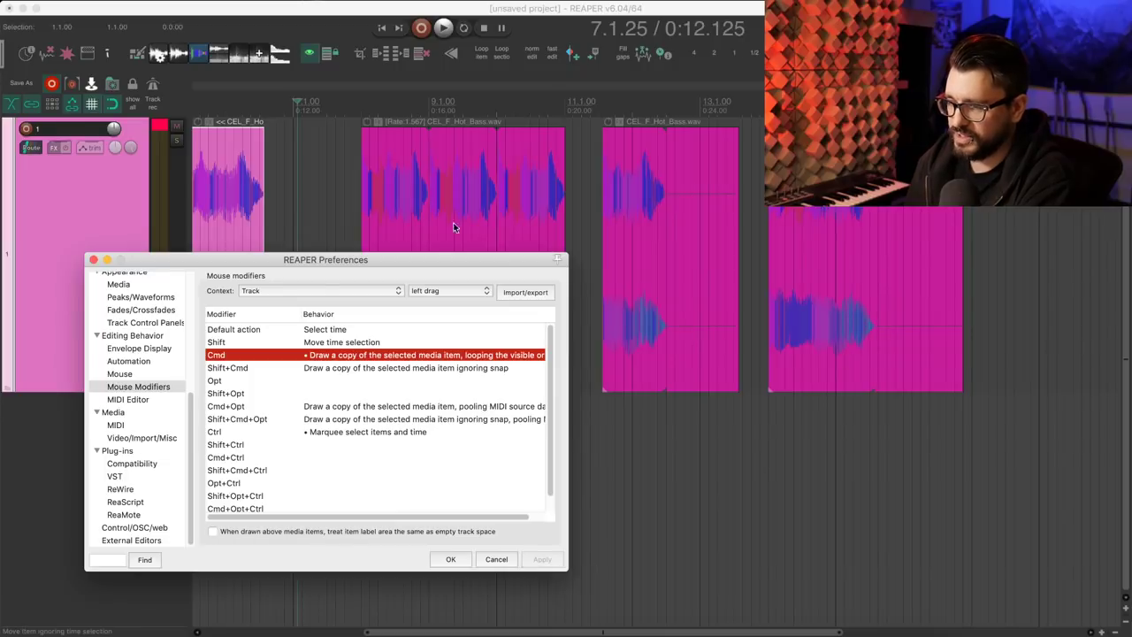
- Select the looped bass item at 8.1.00 and draw a looping copy of it about six measures long from about 18.1.00
scroll(332, 168, left, 5)
scroll(412, 209, down, 3)
click(433, 209)
click(534, 210)
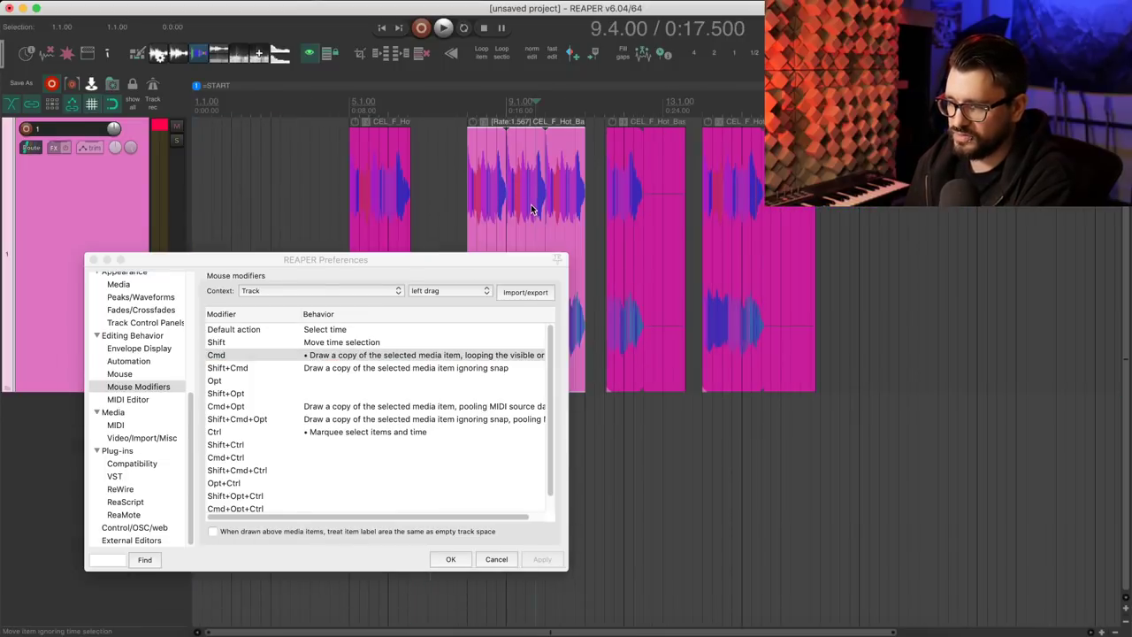
scroll(522, 210, right, 2)
scroll(521, 210, right, 1)
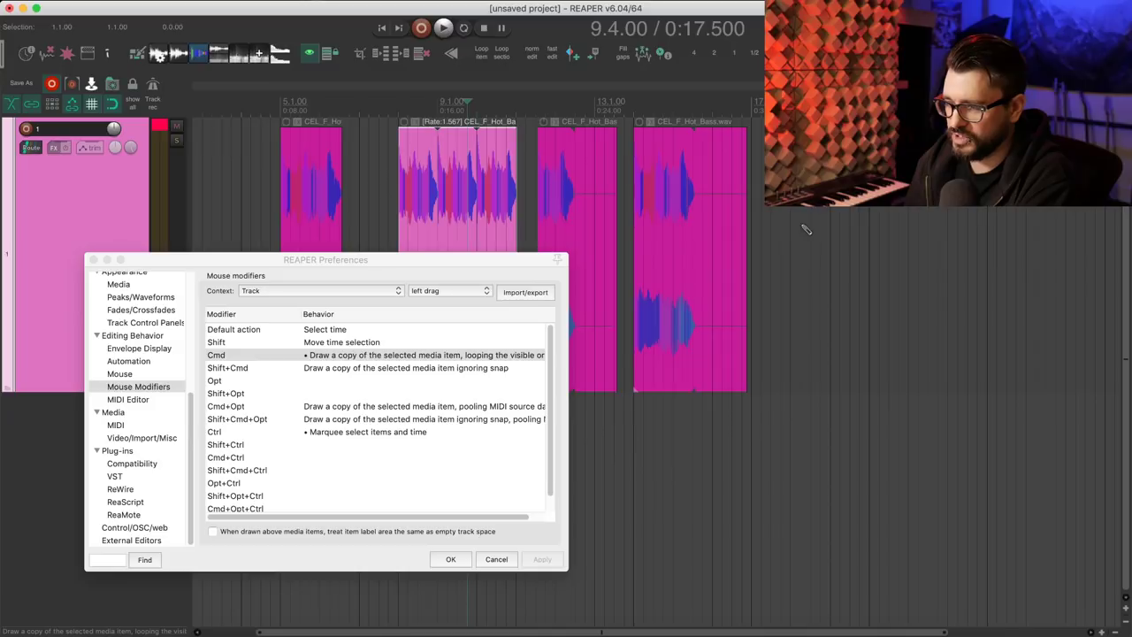
drag(794, 227, 1034, 242)
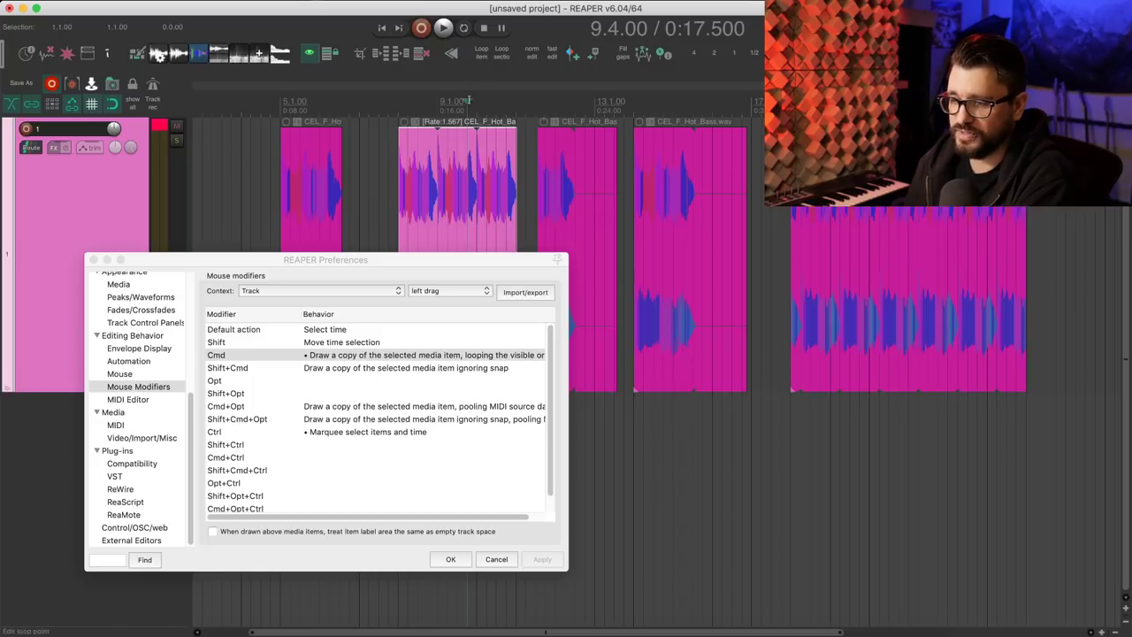
- Time-select 9.1.00 to 10.1.00 on the looped bass item and draw a looping copy about four measures long from about 25.1.00
drag(438, 158, 478, 165)
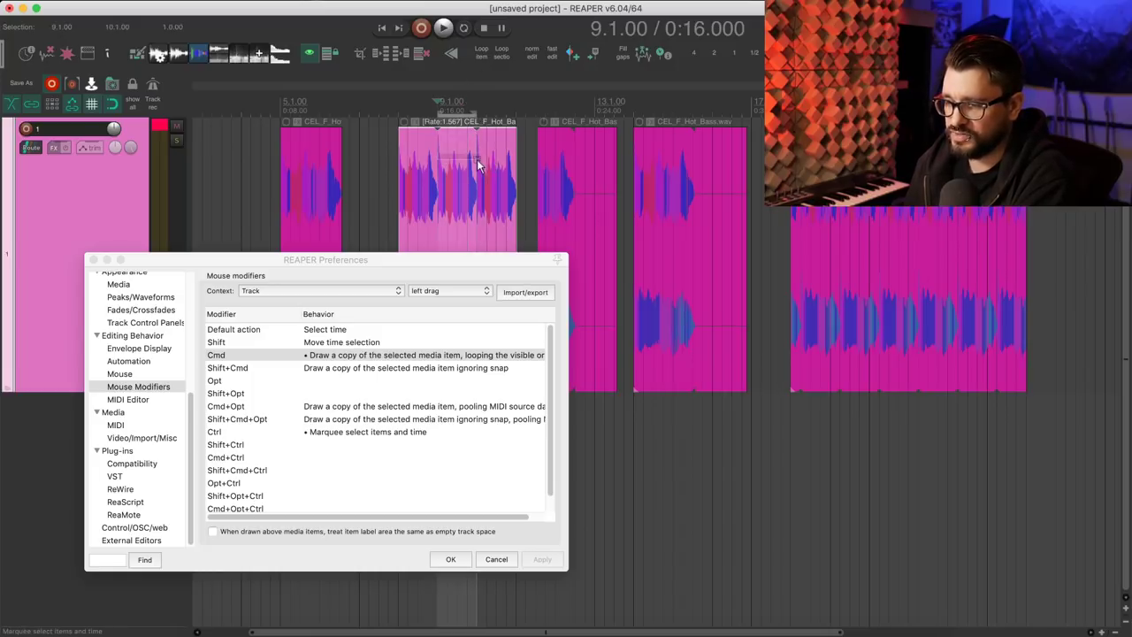
scroll(885, 218, right, 5)
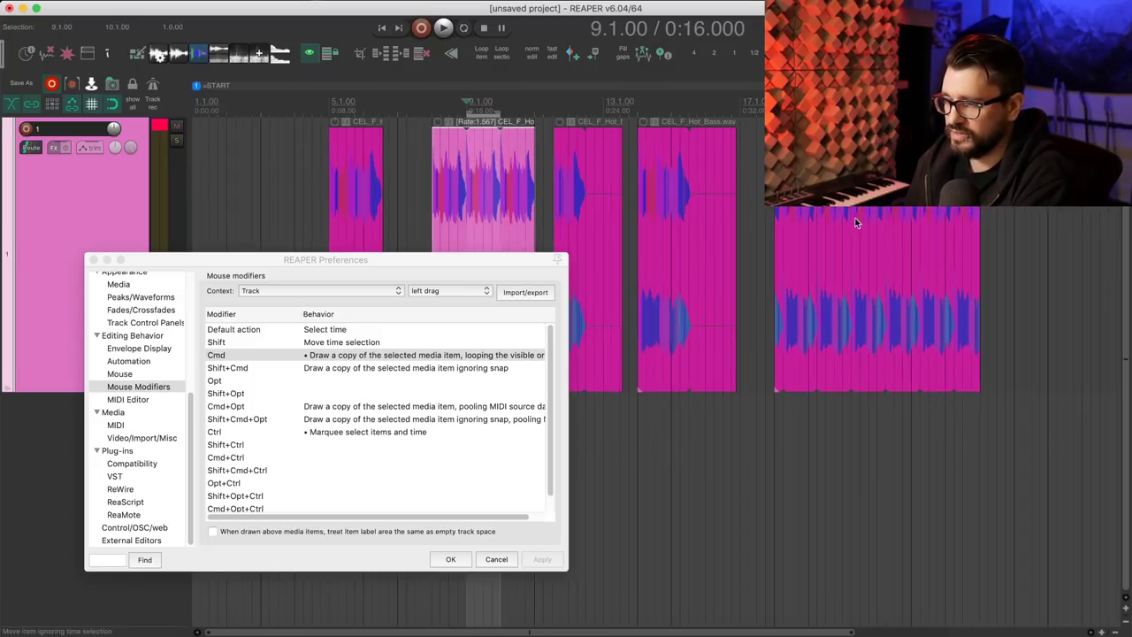
drag(878, 221, 1014, 222)
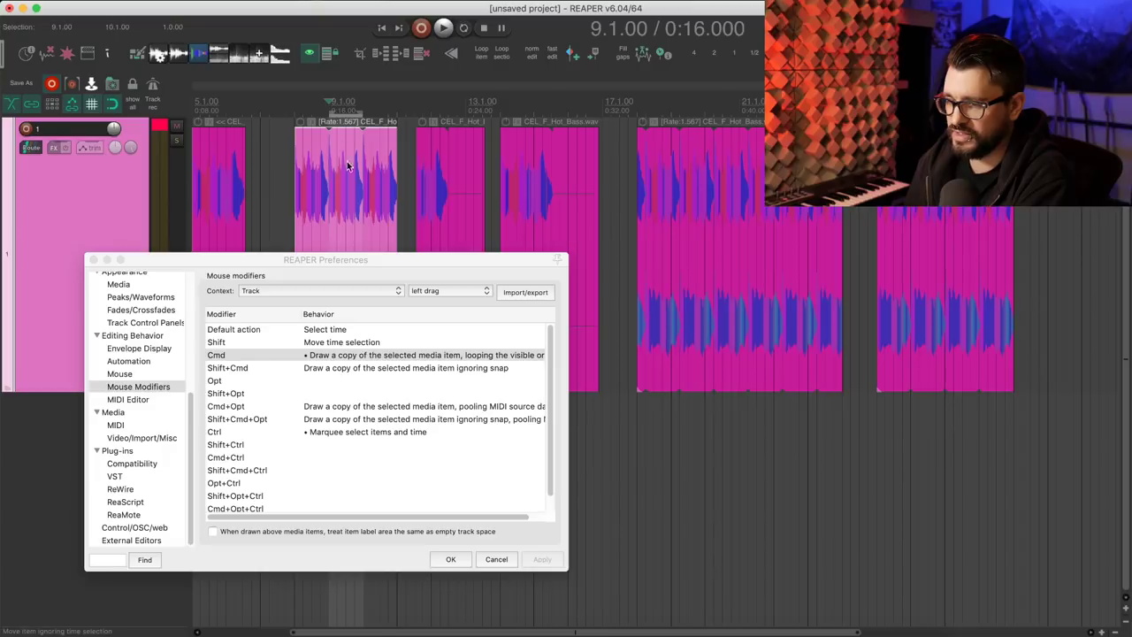
- Time-select 14.2.00 to 14.4.00 on the bass copy there and draw a looping copy about 2.5 measures long from 29.2.00
click(533, 177)
mouse_move(513, 165)
mouse_down()
mouse_move(540, 167)
mouse_move(525, 167)
mouse_up()
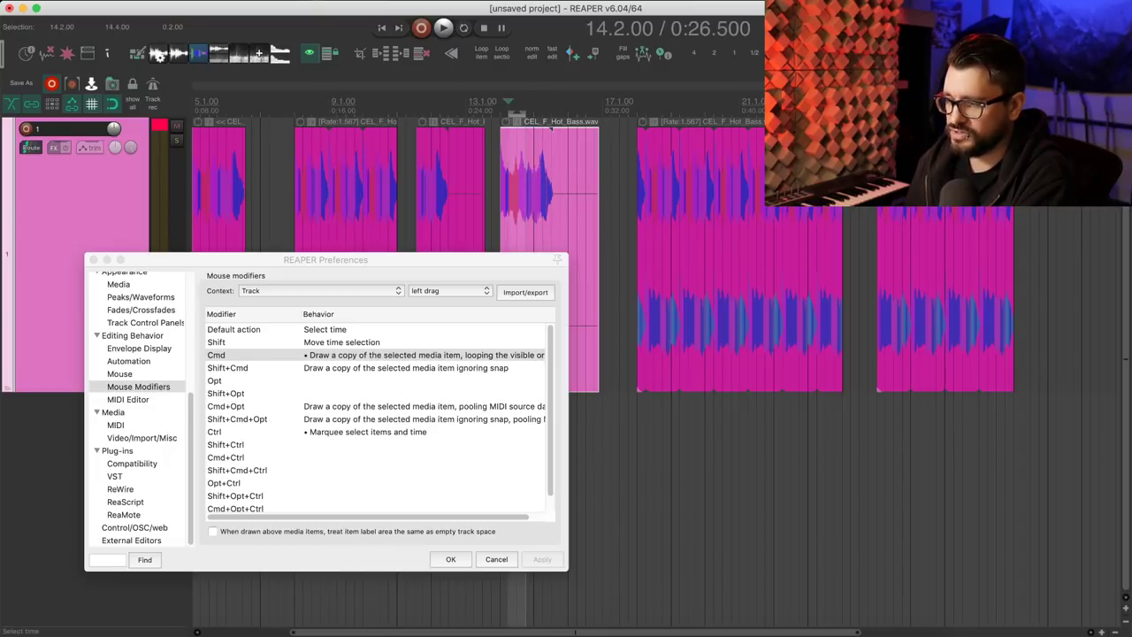
drag(1024, 193, 1108, 193)
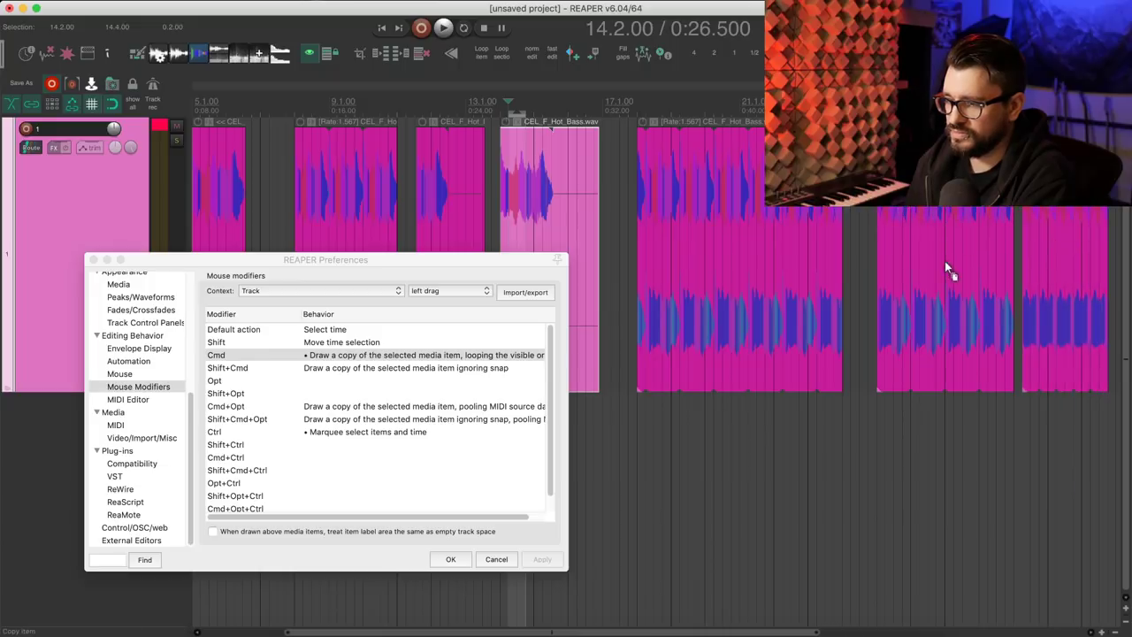
- Play the last looping copy from 29.2.00 and stop playback
click(1024, 237)
scroll(1015, 242, up, 3)
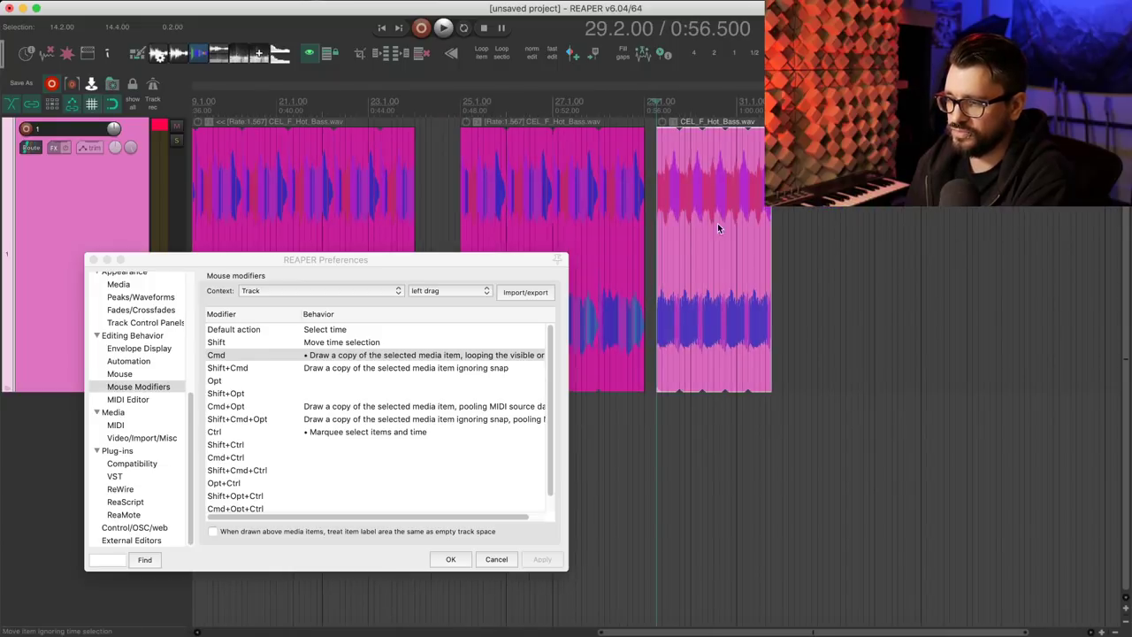
key(space)
scroll(580, 238, down, 5)
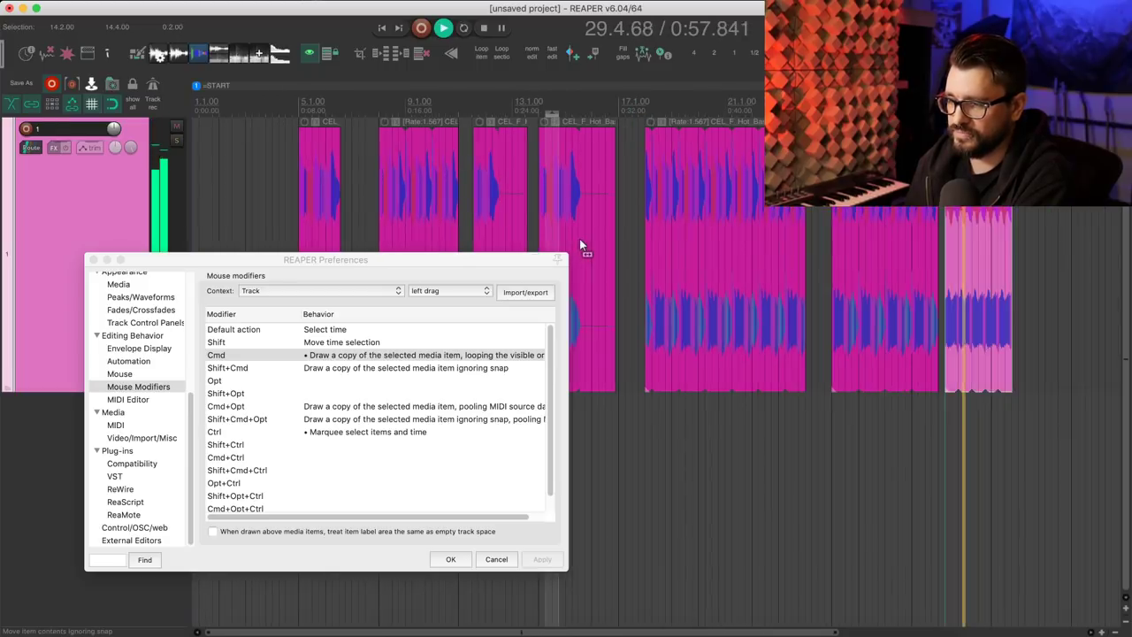
key(space)
- Delete every bass item after 7.4.00, keeping only the original at 5.1.00, and clear the time selection
drag(354, 260, 992, 255)
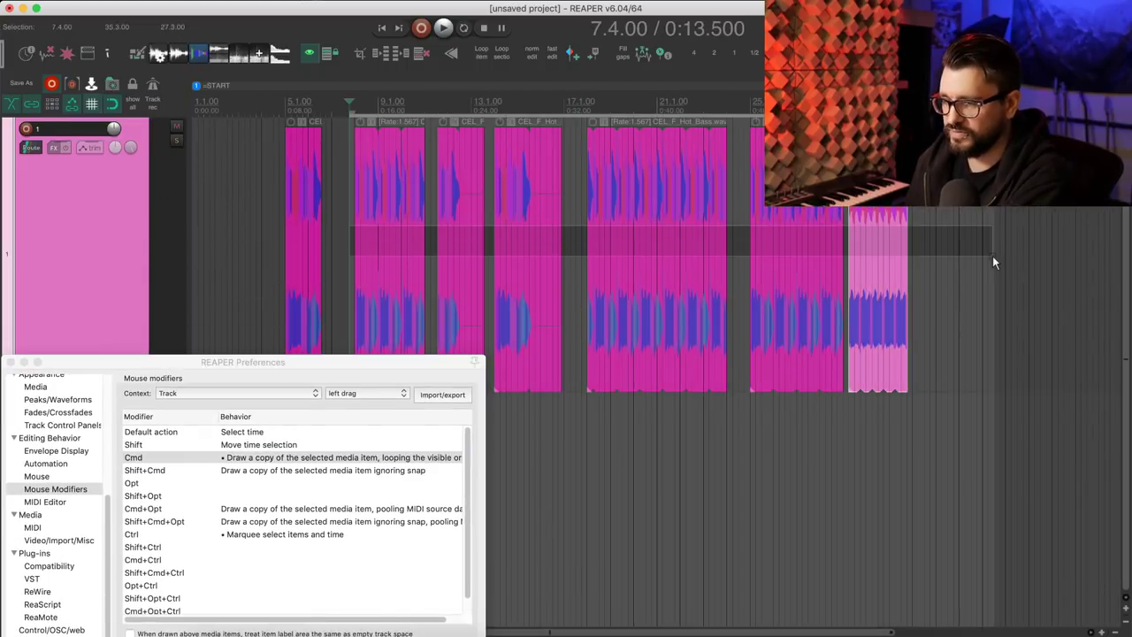
key(Delete)
click(377, 210)
scroll(345, 211, up, 4)
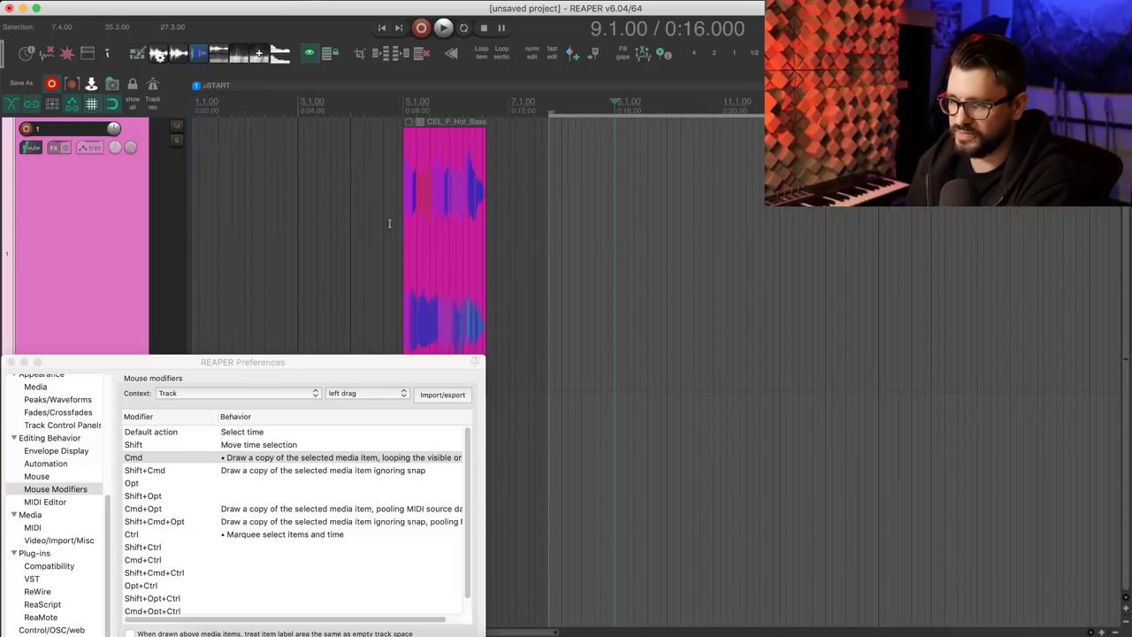
key(Escape)
- Time-select 5.2.00 to 5.3.25 on the bass item at 5.1.00 and draw a looping copy of that section from 7.1.00 to about 10.1.00
click(518, 187)
click(438, 213)
scroll(661, 208, up, 3)
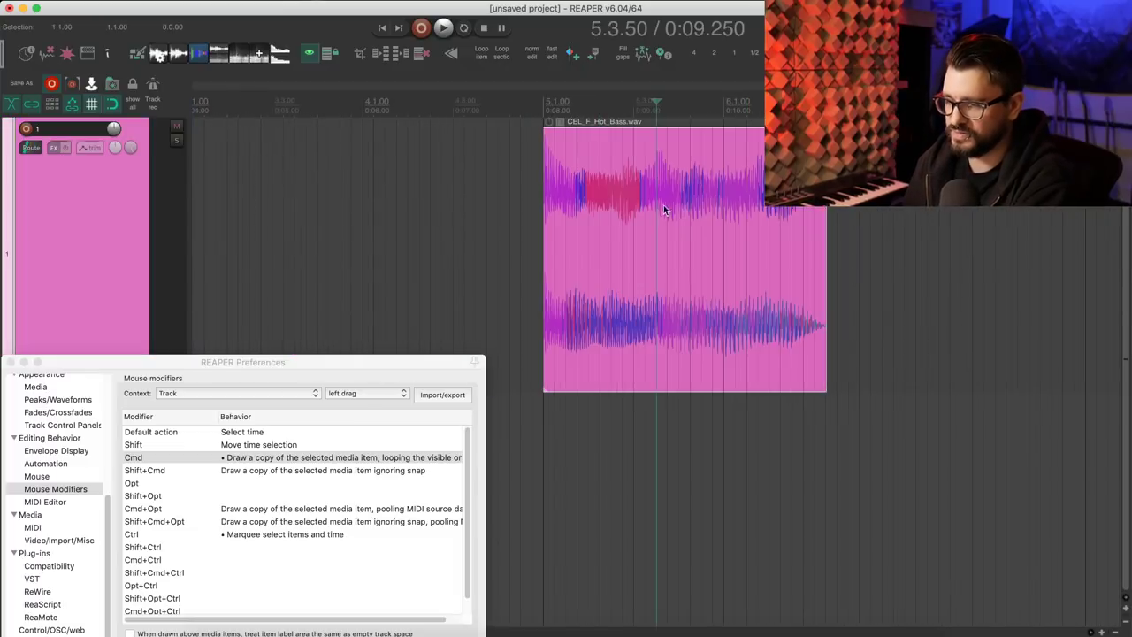
drag(585, 218, 641, 225)
scroll(666, 252, left, 5)
scroll(666, 252, down, 2)
scroll(667, 252, right, 5)
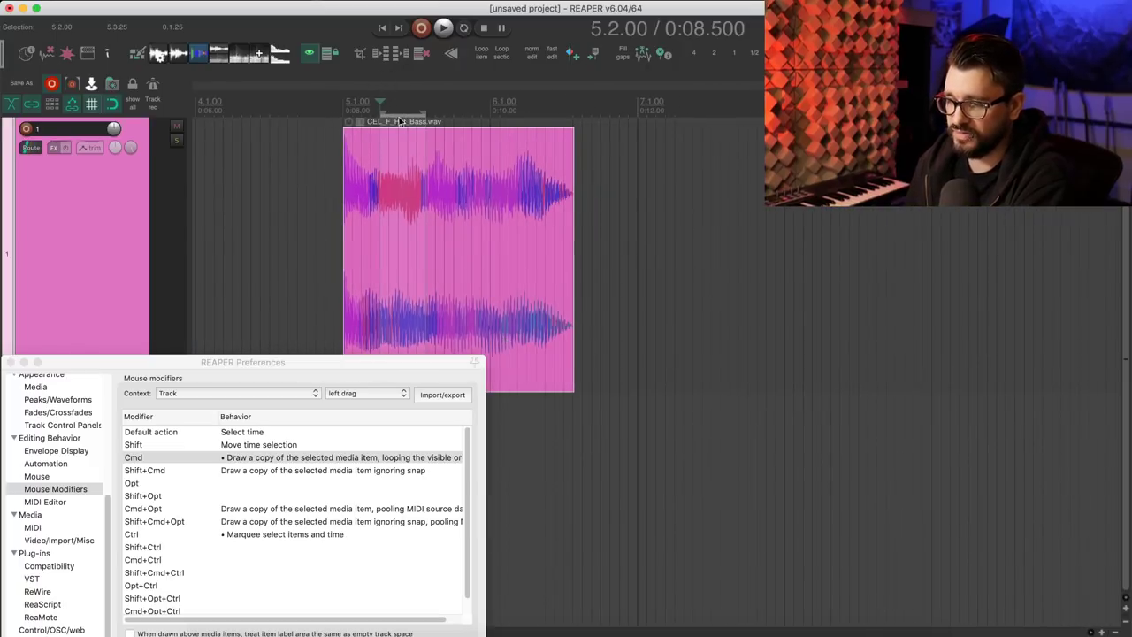
mouse_move(664, 171)
mouse_down()
mouse_move(876, 200)
mouse_move(1079, 207)
mouse_up()
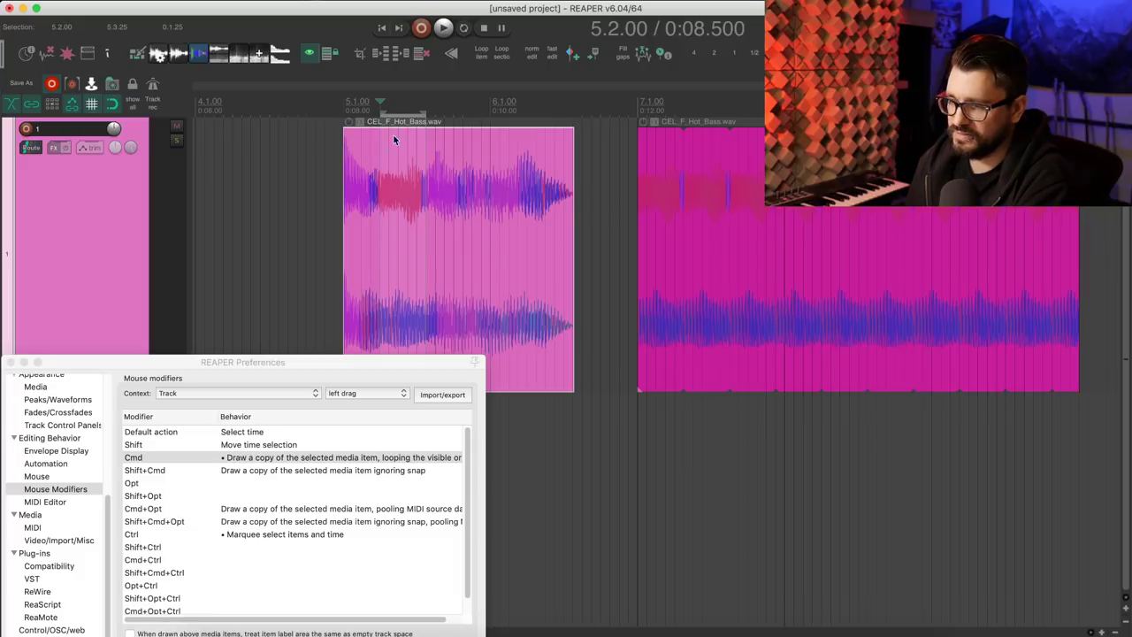
- Play the looping copy from 7.1.00 and stop playback
click(637, 106)
key(space)
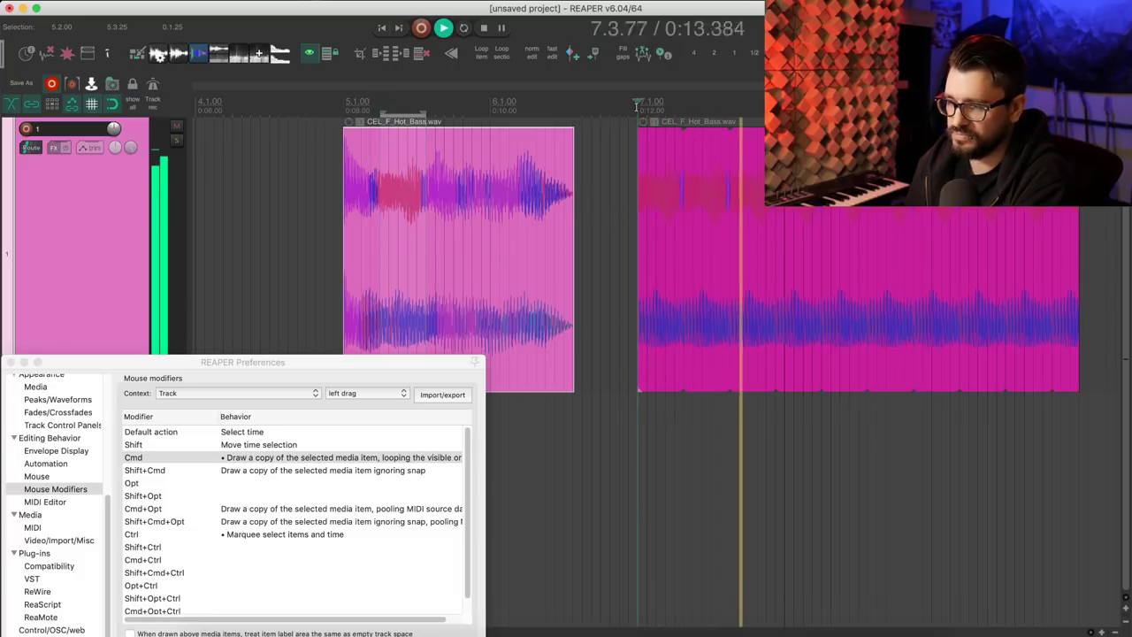
key(space)
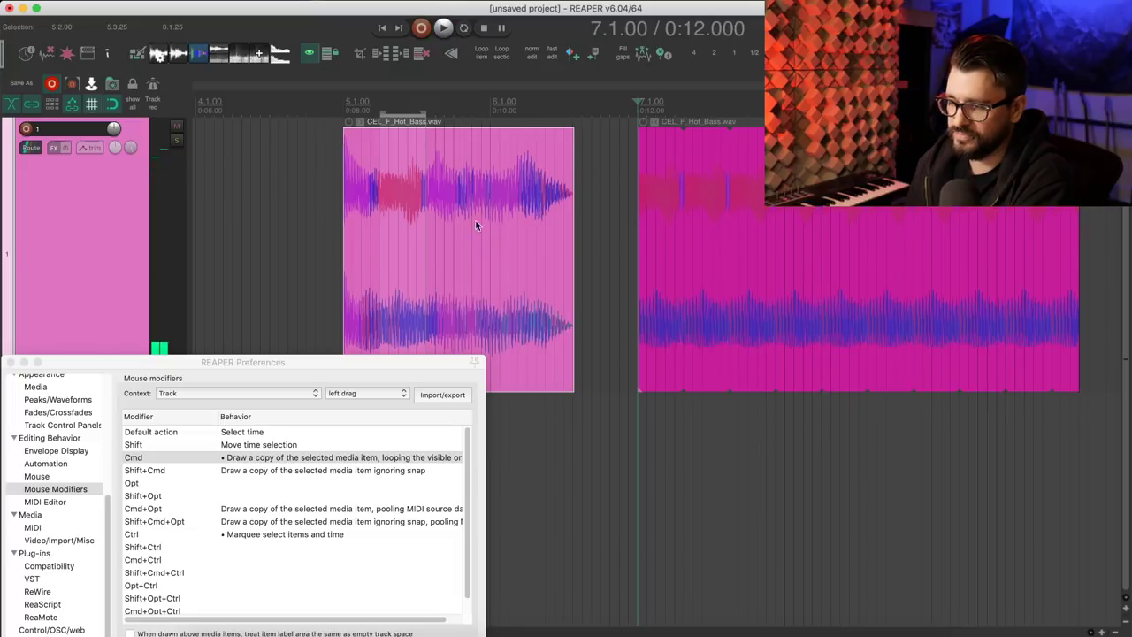